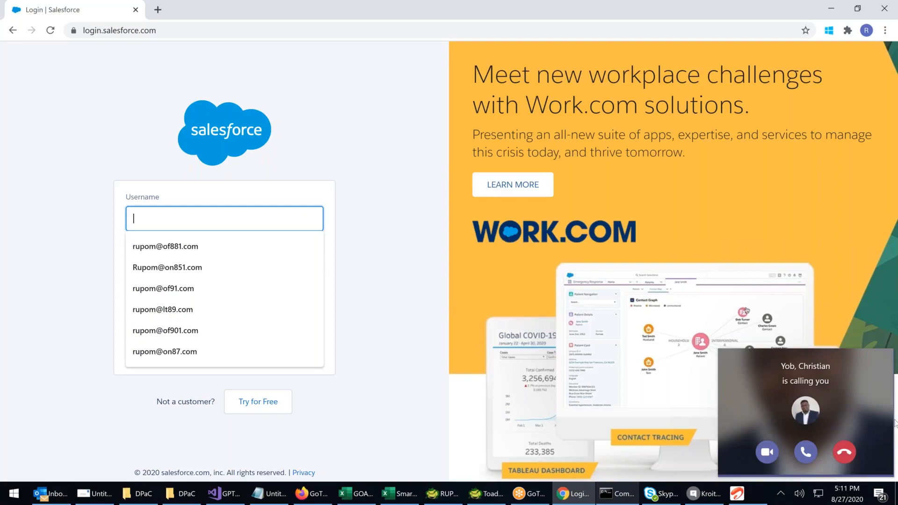
Decline the incoming call and log in to Salesforce by entering the username and the account password
left_click(844, 453)
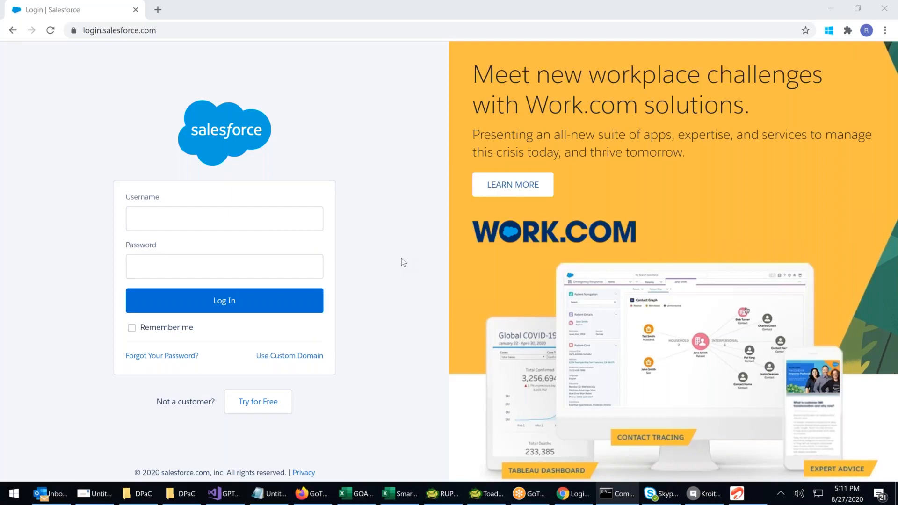
left_click(163, 218)
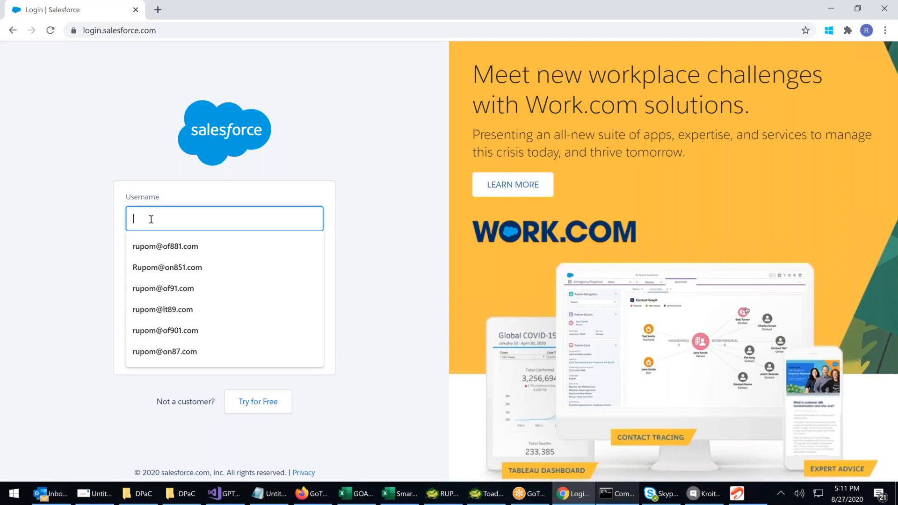
key("Tab")
type("•••")
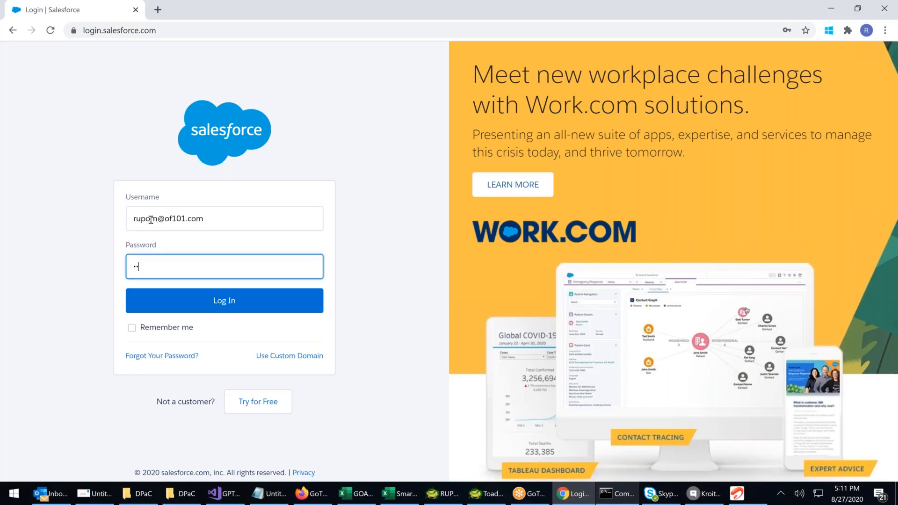
type("•••••")
key("Return")
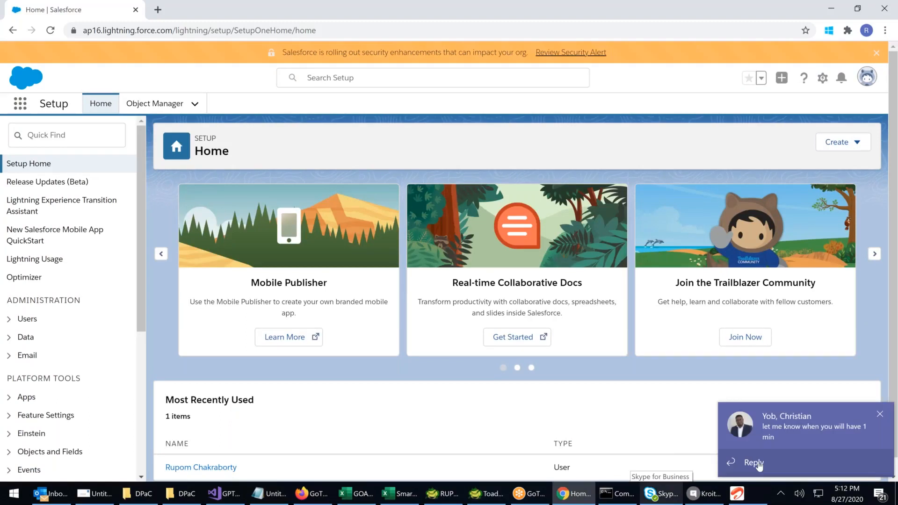
Answer the incoming chat message with the quick reply "In meeting" and return to the Salesforce Setup page
left_click(758, 465)
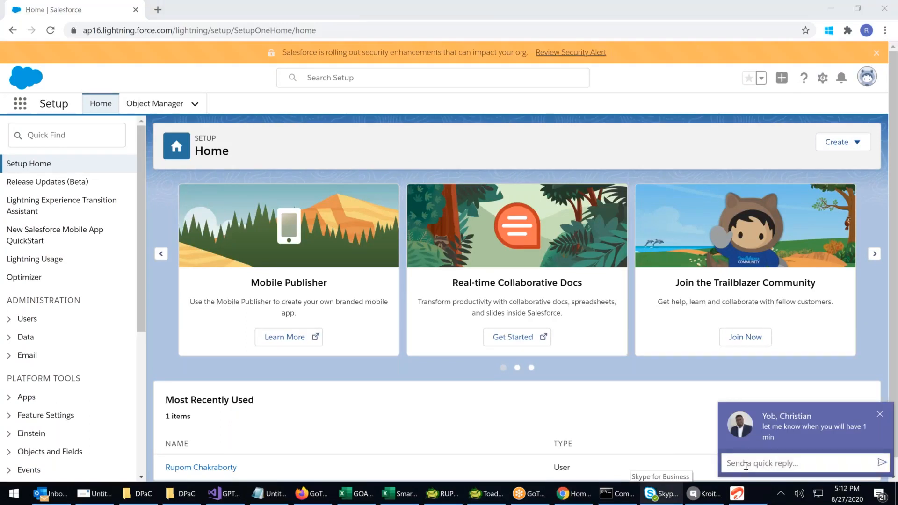
type("In")
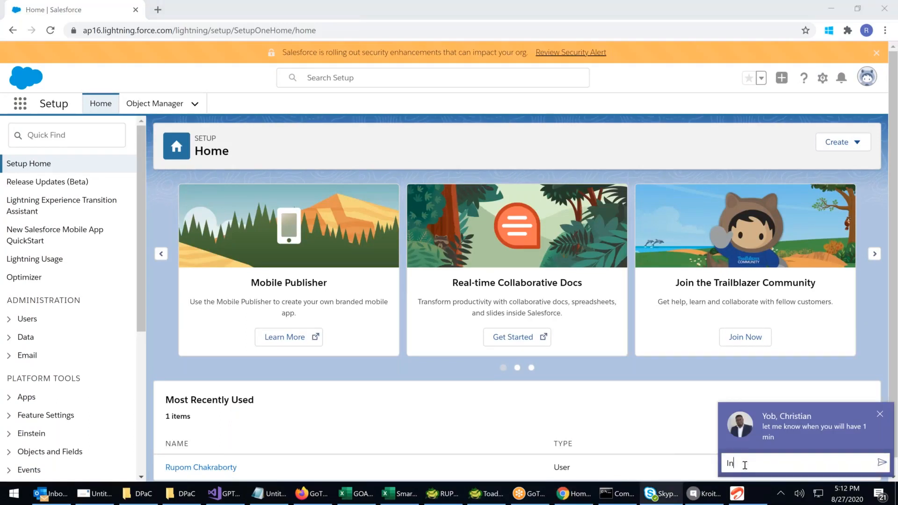
type(" meeting")
key("Return")
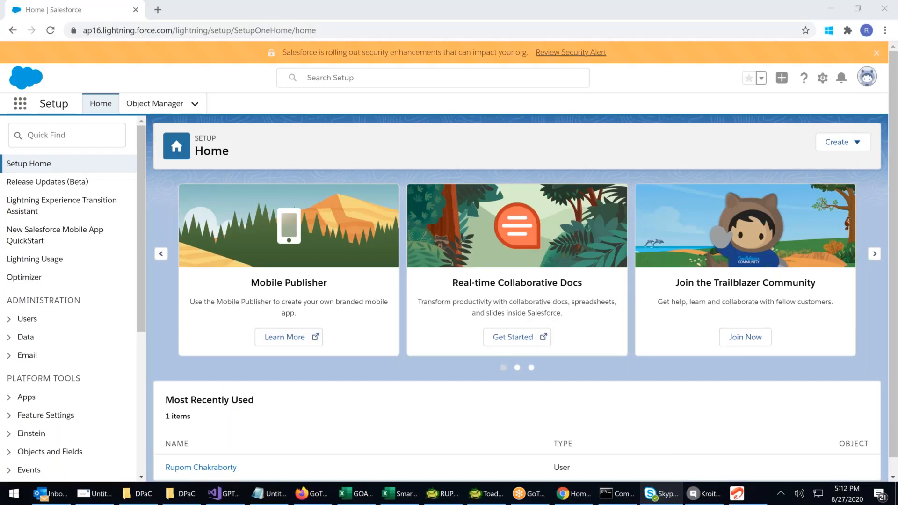
left_click(461, 160)
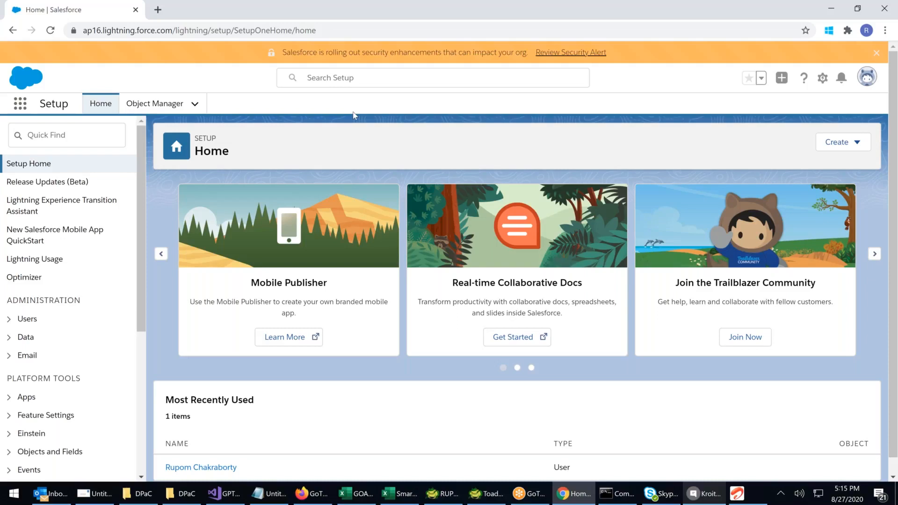
Open a new Notepad document and write "01. Brand Awareness" as its first line
left_click(8, 496)
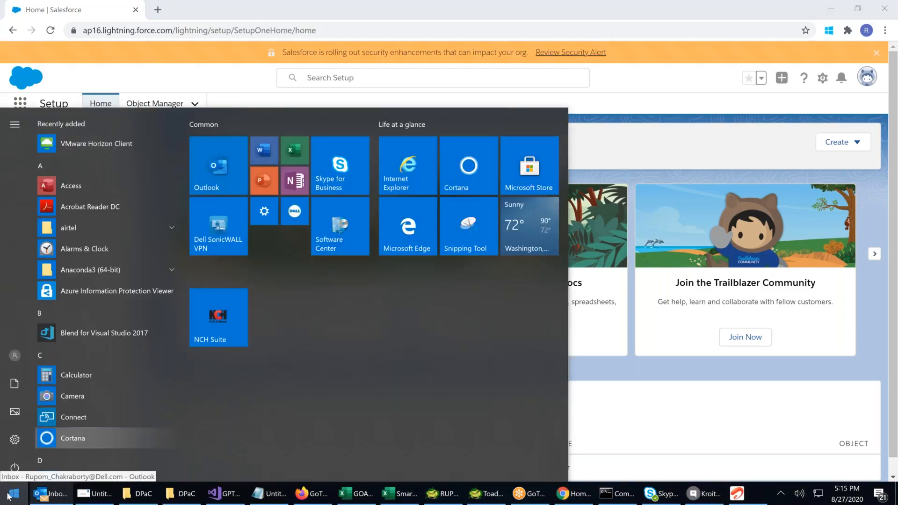
type("note")
left_click(195, 192)
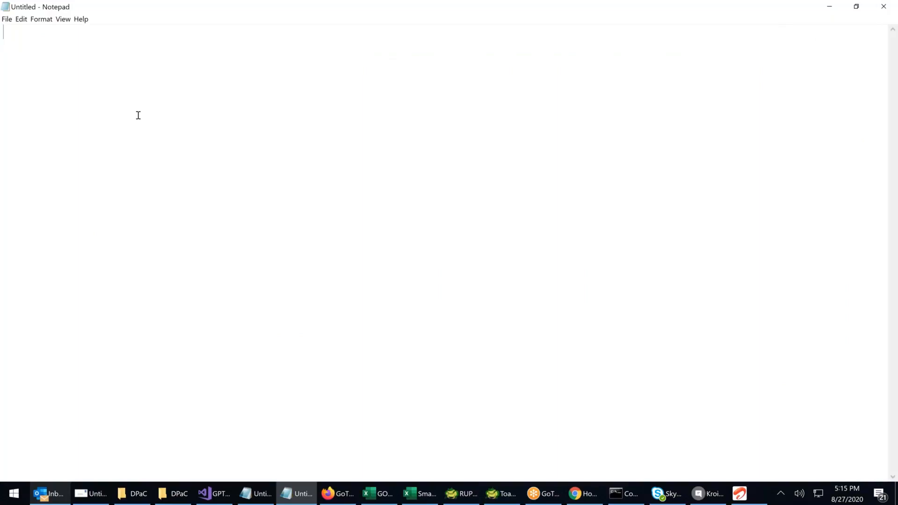
type("01. Brand Awareness ")
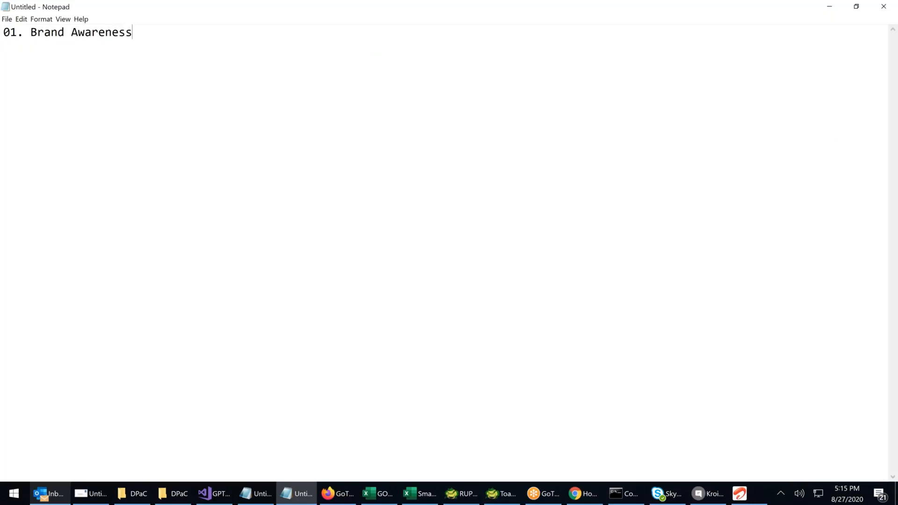
type("02.")
Add "02. Customer Acquisition" as the second line of the list
type("Customer A")
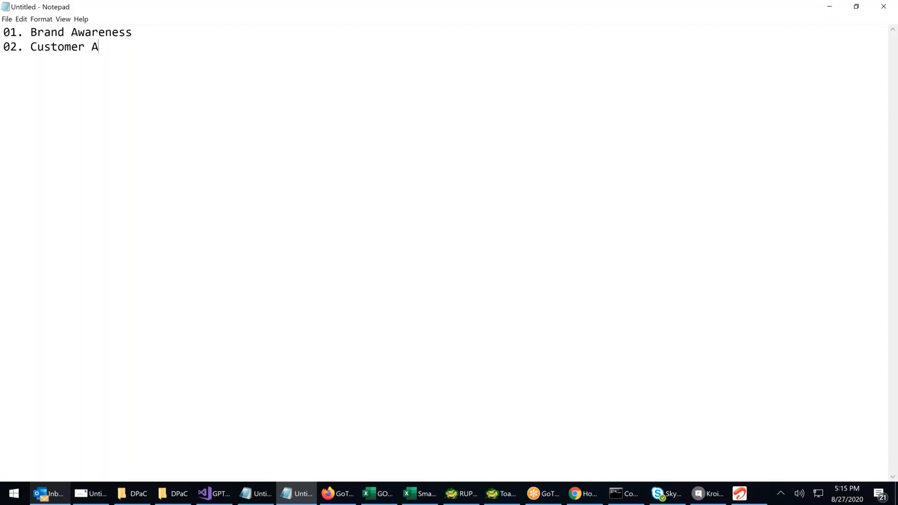
type("cquisition")
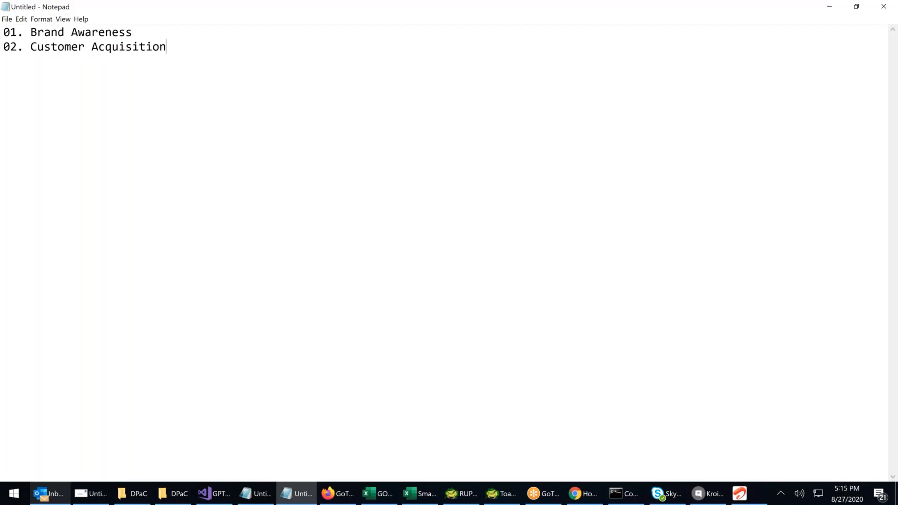
type("03. Market Pren")
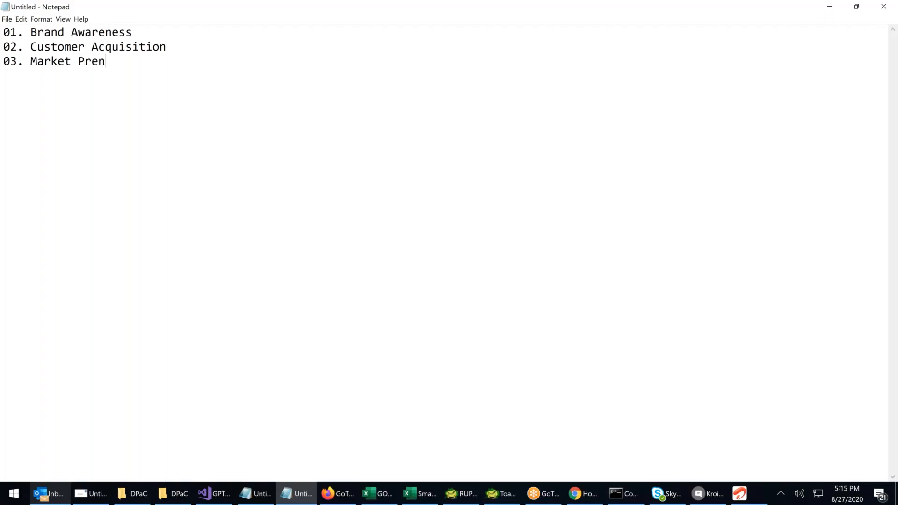
Add "03. Market Penetration" as the third line, correcting its spelling mistakes
type("tration")
left_click(92, 61)
key("BackSpace")
type("e")
left_click(178, 62)
Extend the list with the lines "04. Product Promotions" and "05. Customer Retention"
key("Return")
type("04. P")
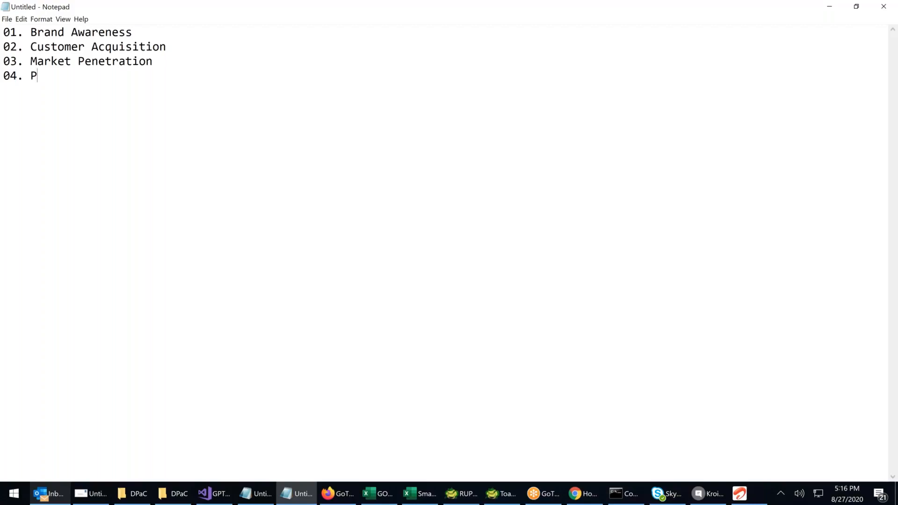
type("roduct Promotions ")
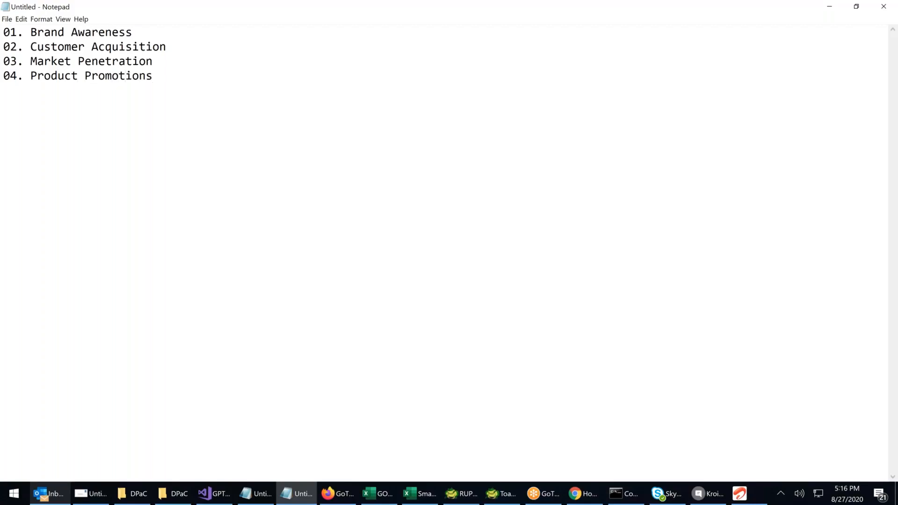
type("05. Customer Retention")
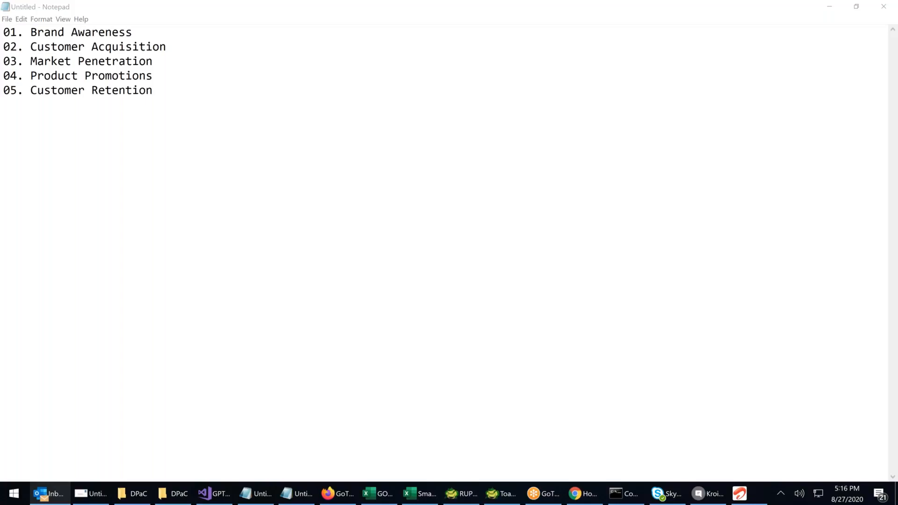
left_click(140, 119)
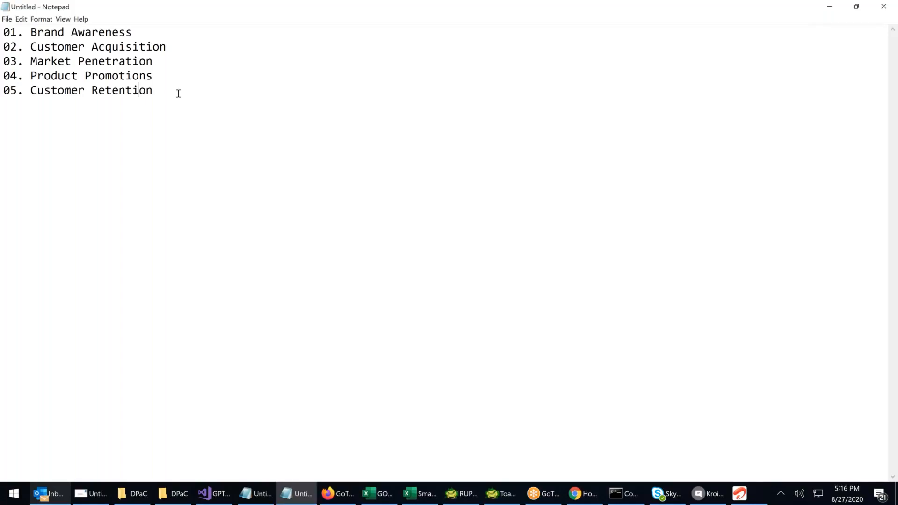
left_click(178, 93)
left_click(86, 80, "shift")
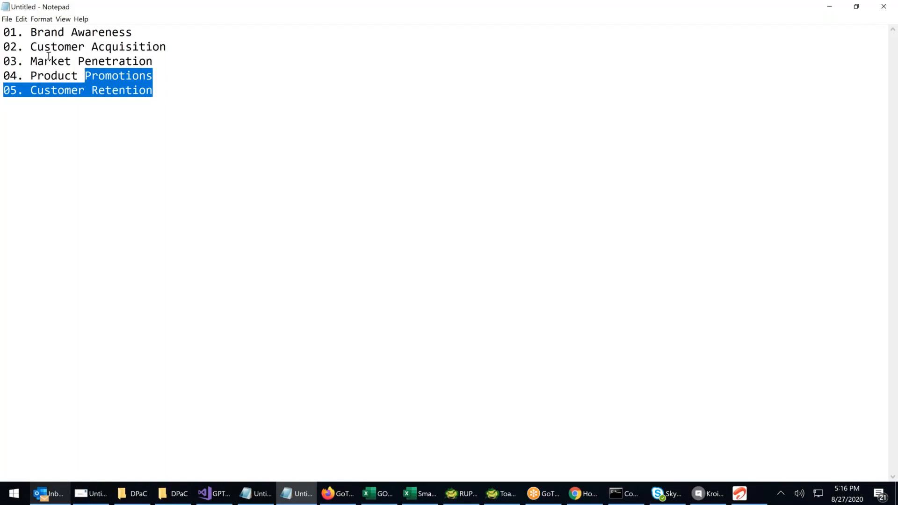
left_click(47, 57, "shift")
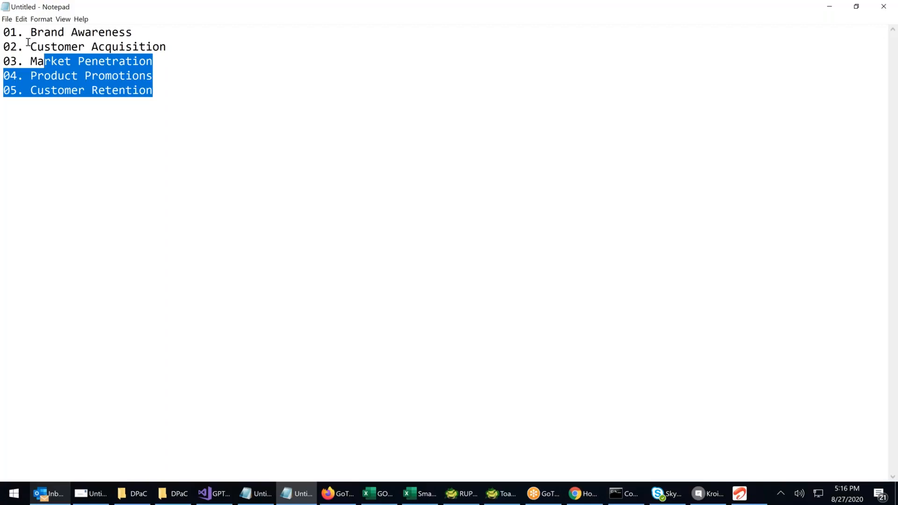
key("ctrl+a")
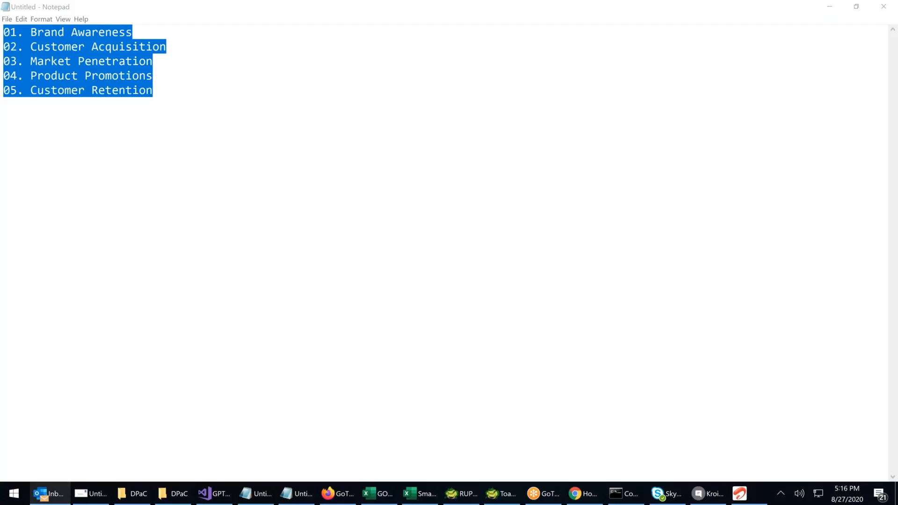
left_click(856, 6)
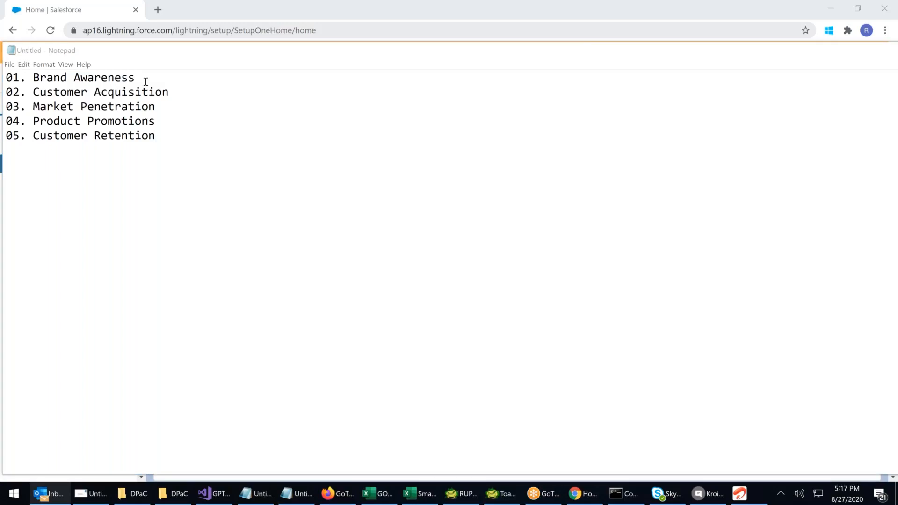
left_click(146, 81)
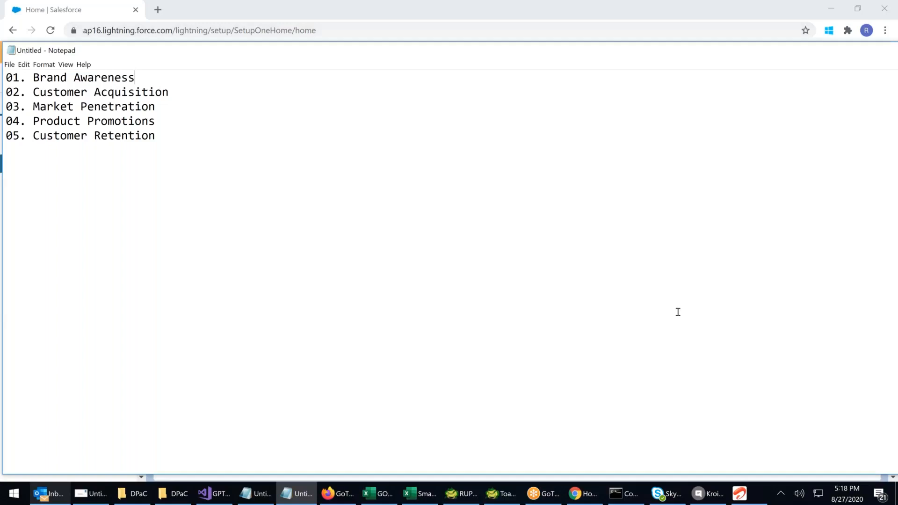
Switch to Chrome, open a new browser tab and activate the Google search field
left_click(583, 493)
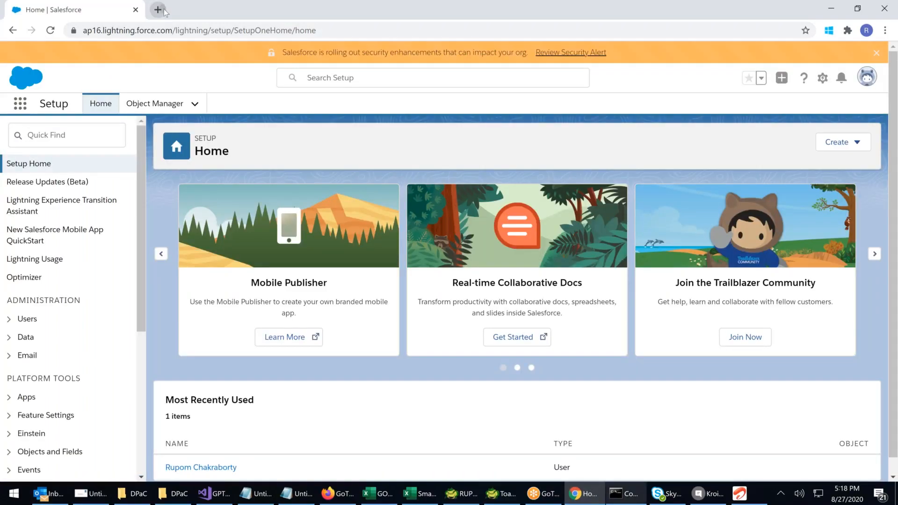
left_click(164, 11)
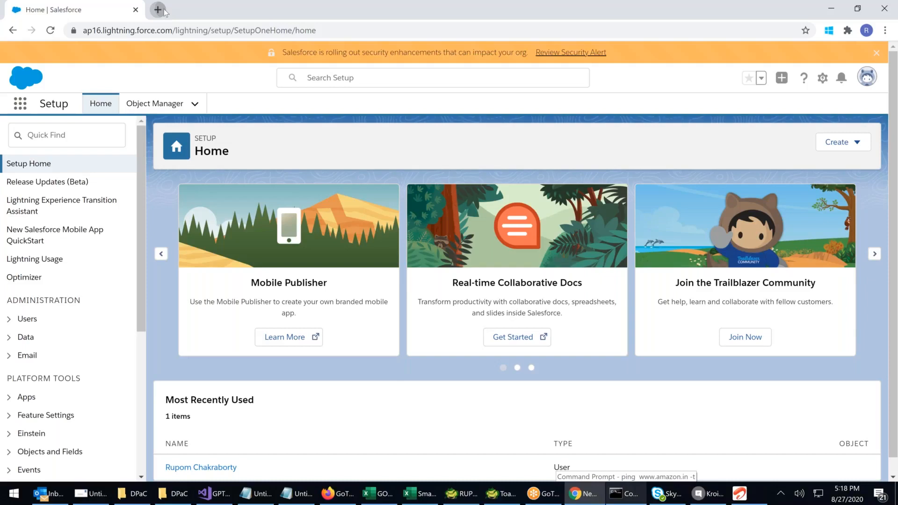
left_click(158, 9)
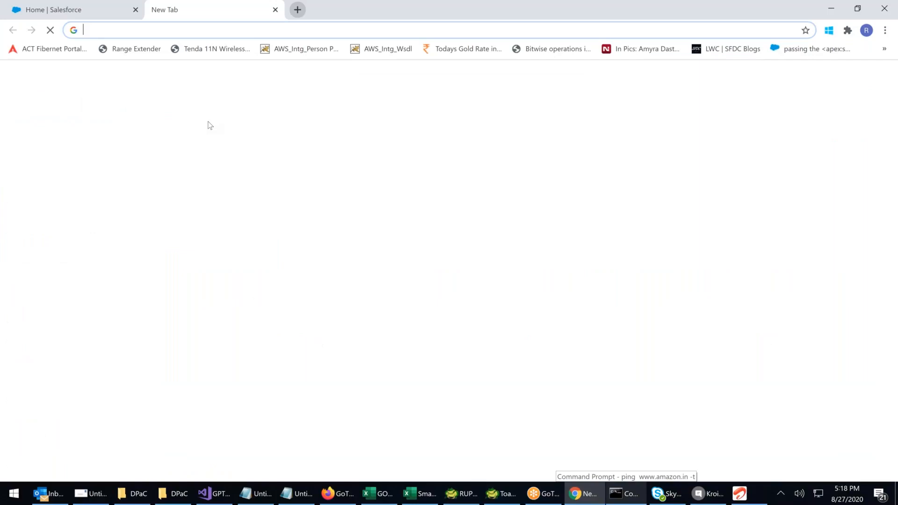
left_click(329, 252)
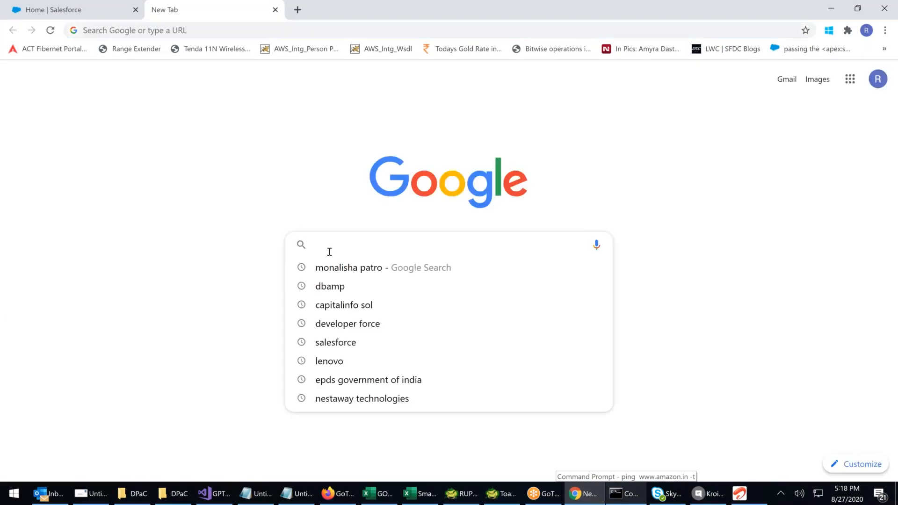
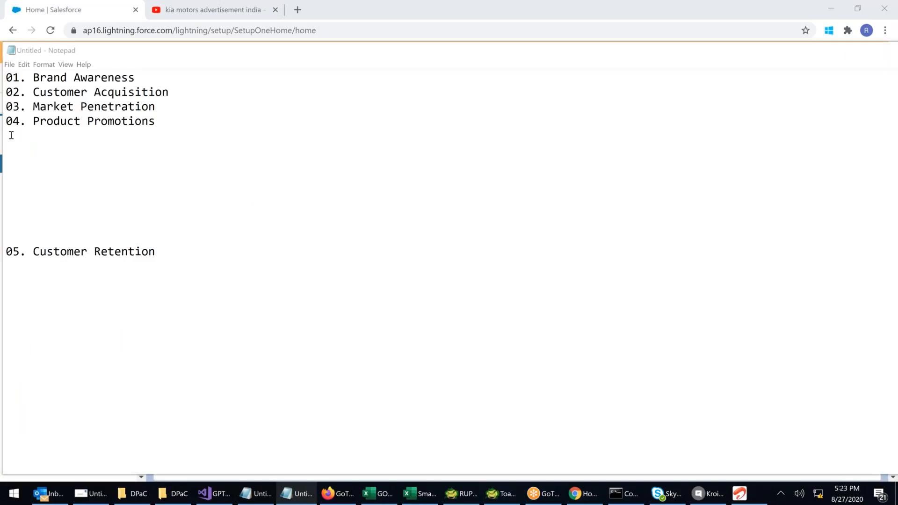
Insert a line reading "Sales" followed by a row of dots between items 04 and 05 of the list
left_click(51, 164)
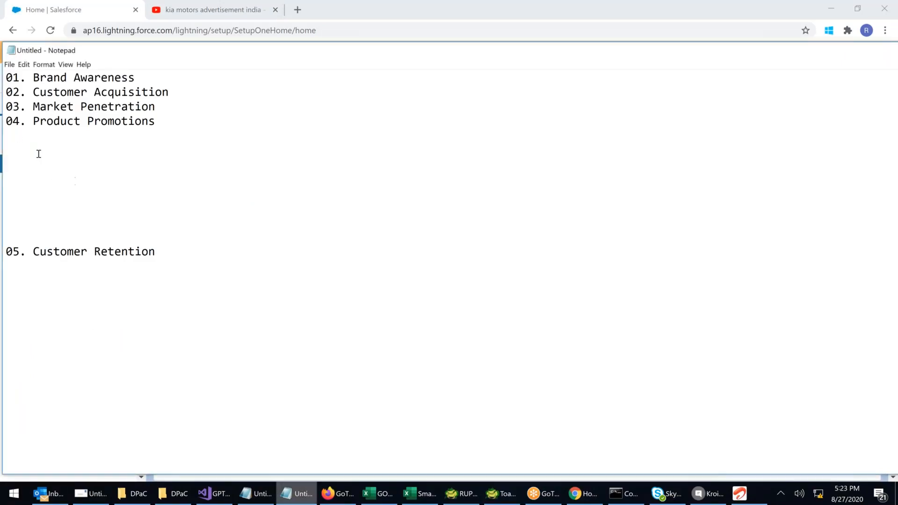
type("Sales ..........................")
left_click_drag(107, 165, 245, 174)
left_click_drag(42, 251, 141, 252)
left_click(218, 239)
left_click_drag(54, 91, 121, 80)
left_click(217, 97)
left_click_drag(35, 93, 200, 124)
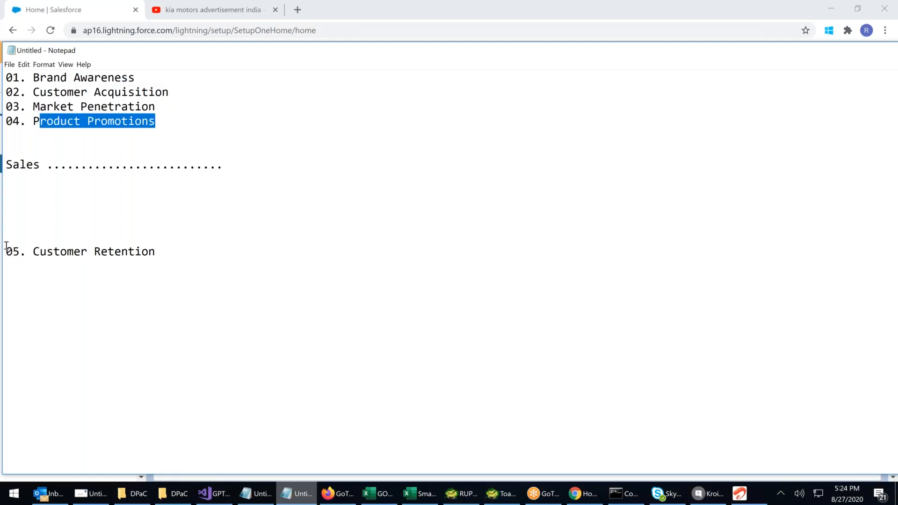
left_click_drag(5, 251, 212, 250)
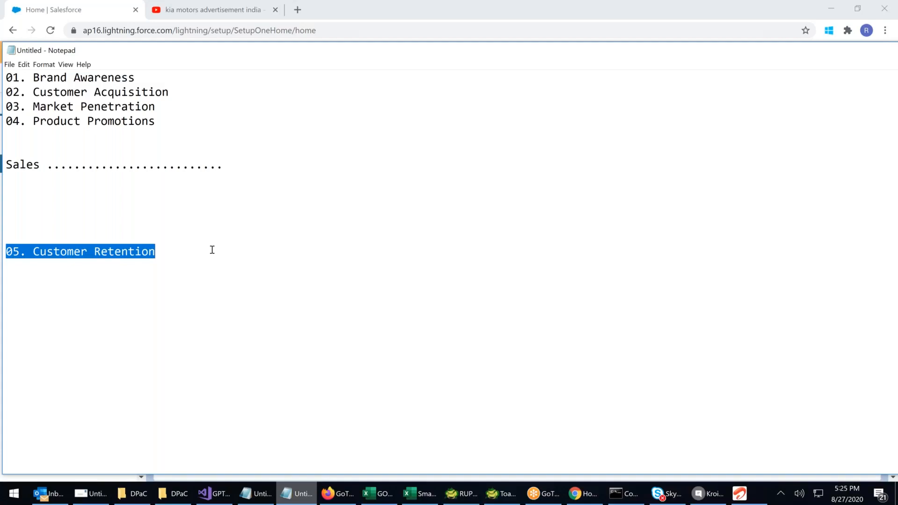
left_click(215, 252)
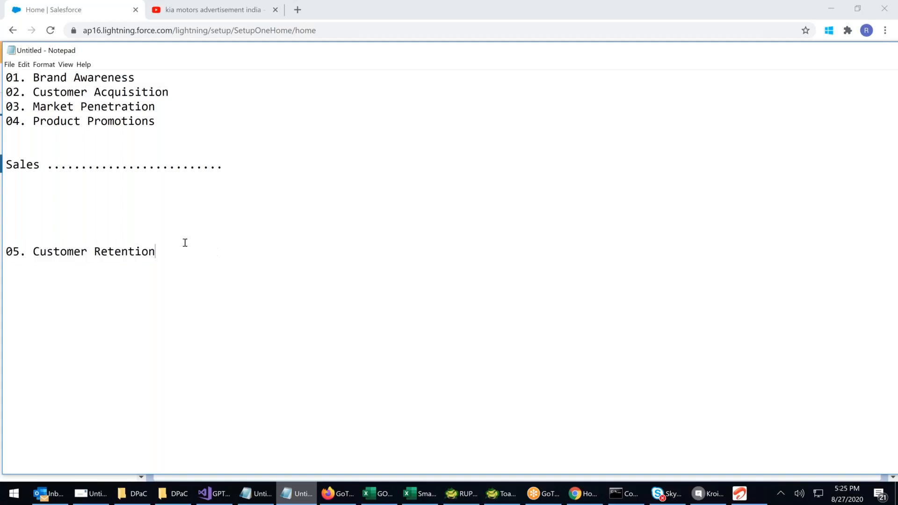
key("shift+Left")
key("shift+Home")
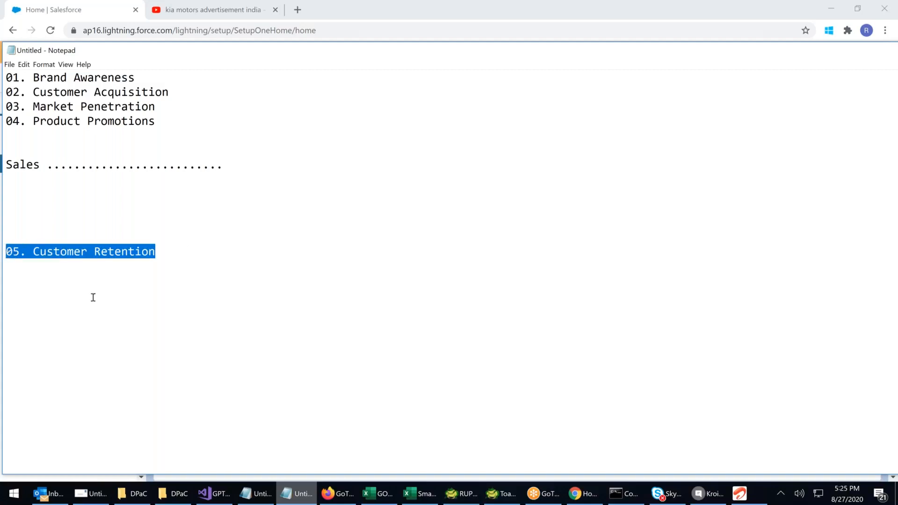
left_click(180, 253)
key("shift+Left")
key("shift+Left")
key("shift+Left")
key("shift+Left")
key("shift+Left")
key("shift+Left")
key("shift+Left")
key("shift+Left")
key("shift+Left")
key("shift+Left")
key("shift+Left")
key("shift+Left")
key("shift+Left")
key("shift+Left")
key("shift+Left")
key("shift+Left")
key("shift+Left")
key("shift+Left")
key("shift+Left")
key("shift+Left")
left_click(63, 229)
mouse_move(22, 256)
left_mouse_down()
mouse_move(193, 256)
mouse_move(5, 255)
left_mouse_up()
left_click(197, 269)
left_click(107, 150)
left_click_drag(155, 121, 13, 77)
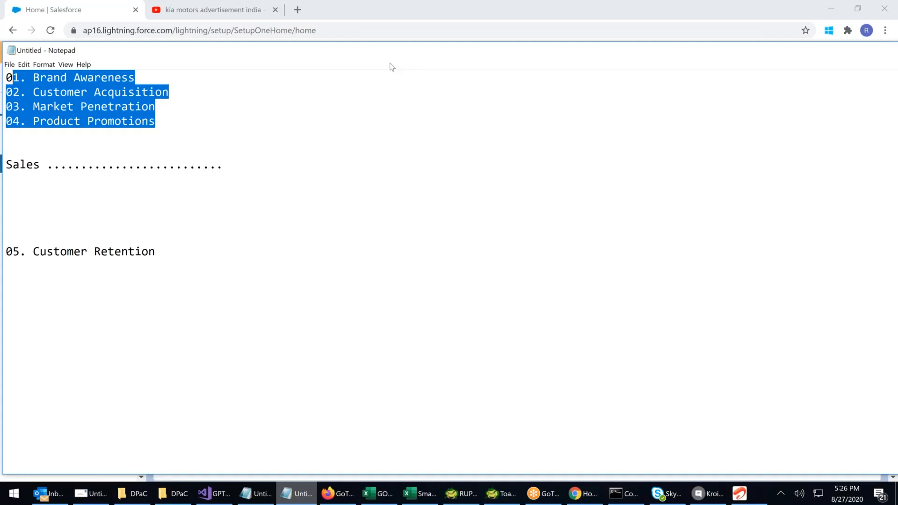
Minimize the Notepad list and open the Marketing app from Salesforce's complete app list
left_click_drag(390, 64, 399, 63)
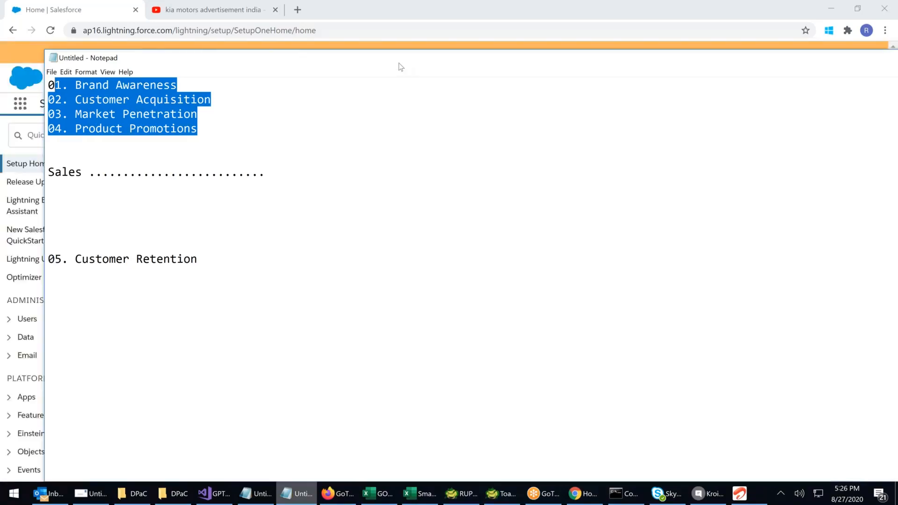
double_click(372, 64)
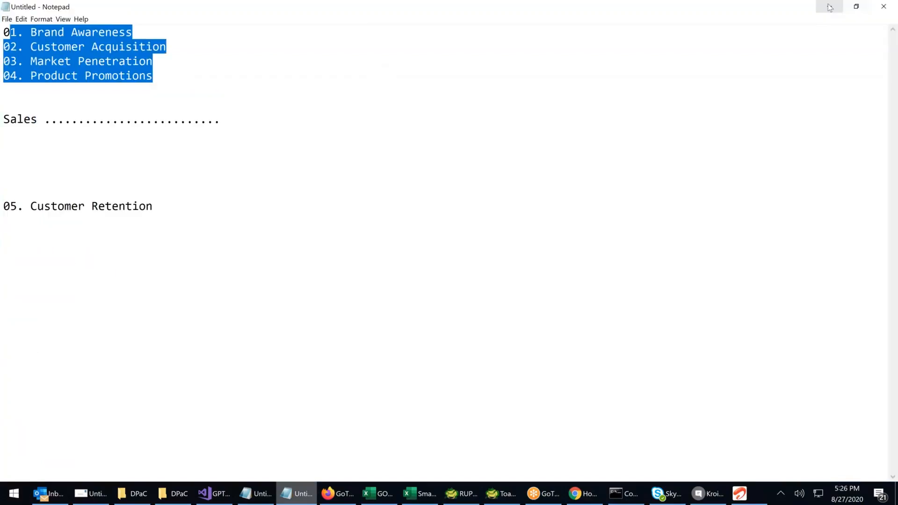
left_click(828, 7)
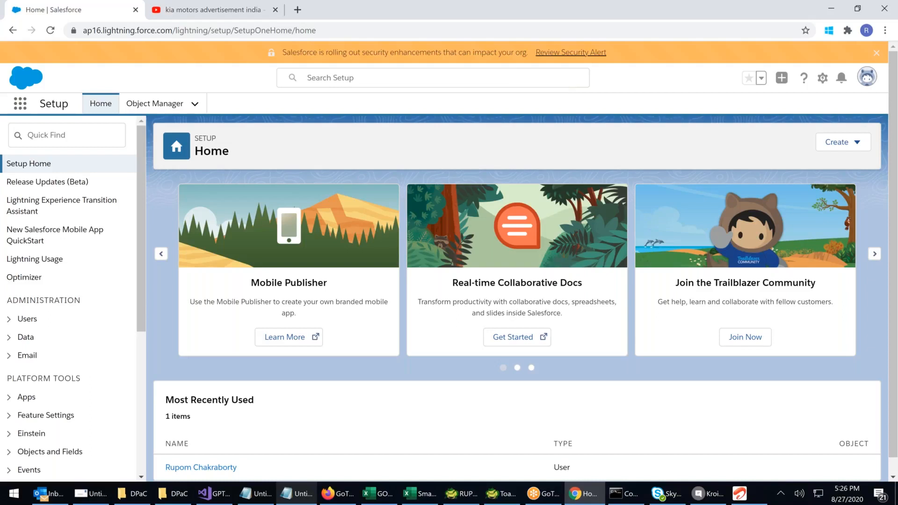
left_click(27, 103)
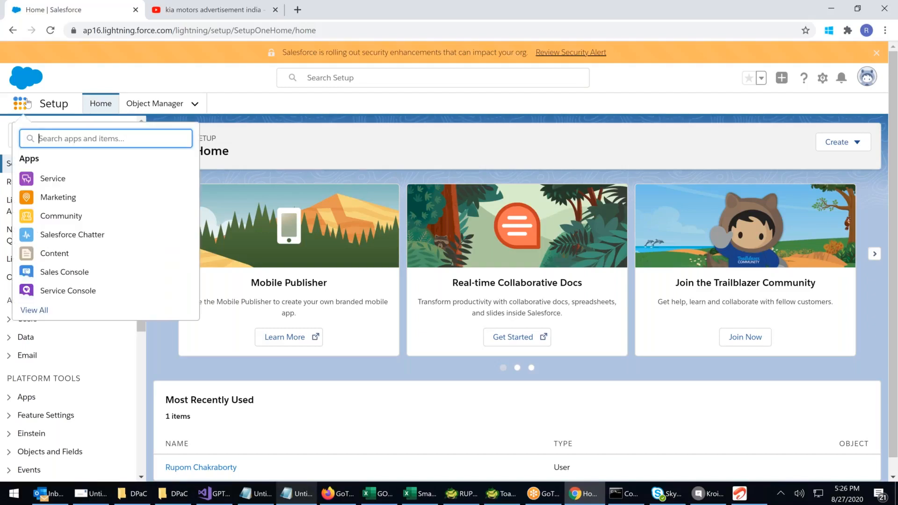
left_click(36, 311)
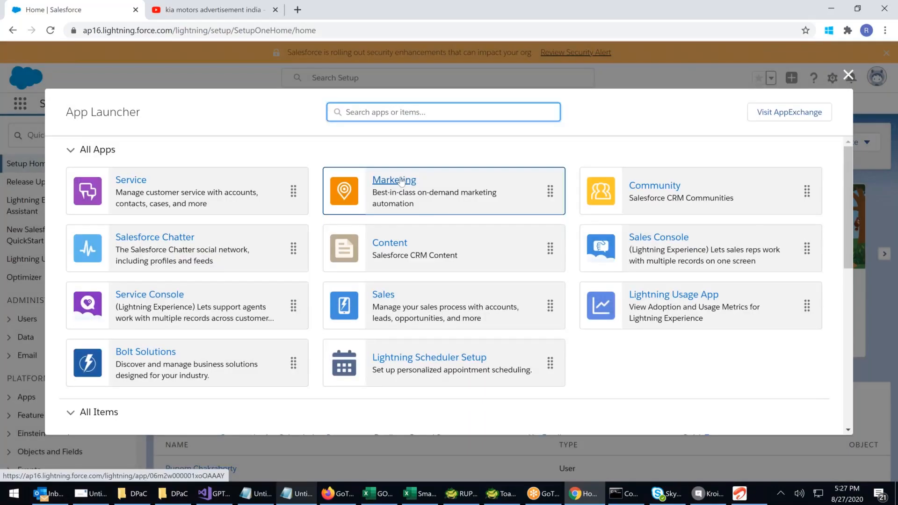
left_click(394, 180)
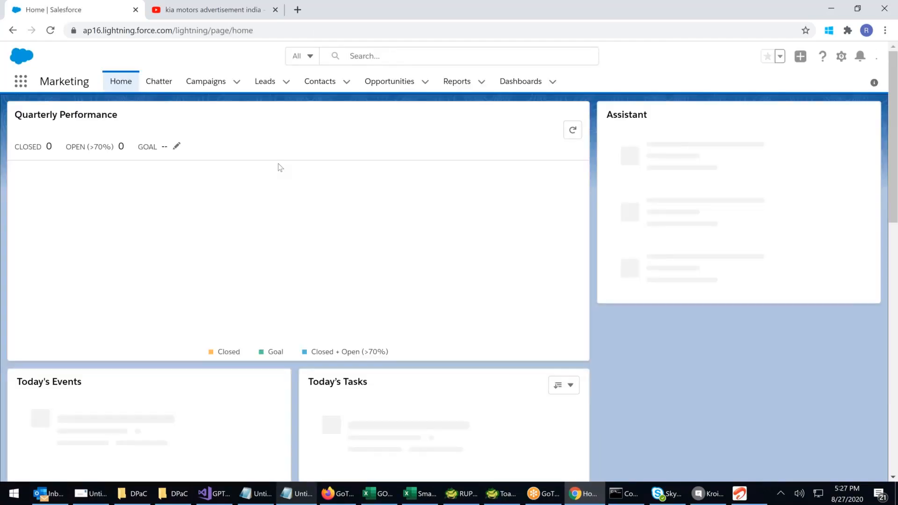
Open the Campaigns list and start a new campaign record
left_click(199, 84)
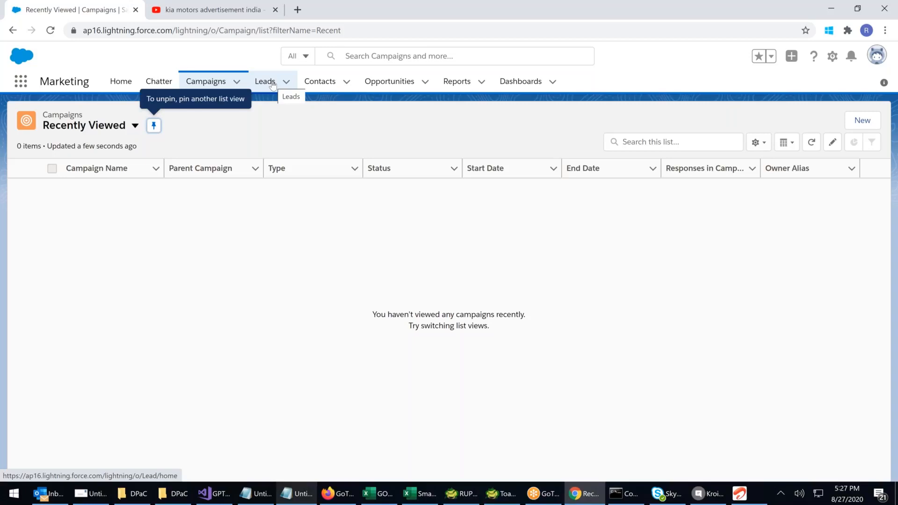
left_click(216, 85)
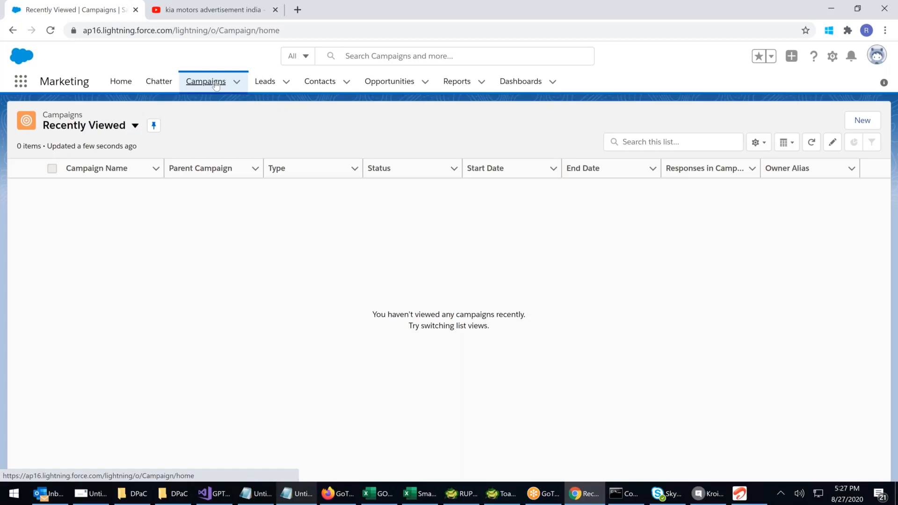
left_click(216, 84)
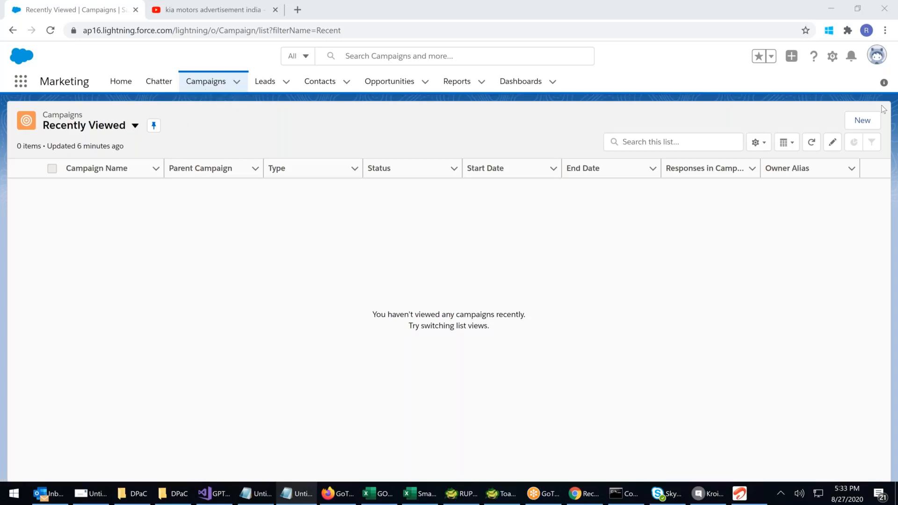
left_click(858, 125)
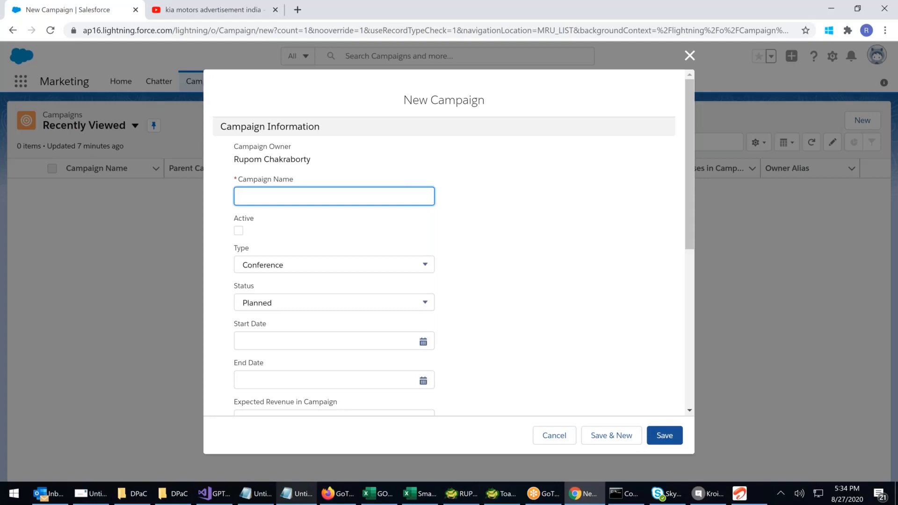
type("FY21")
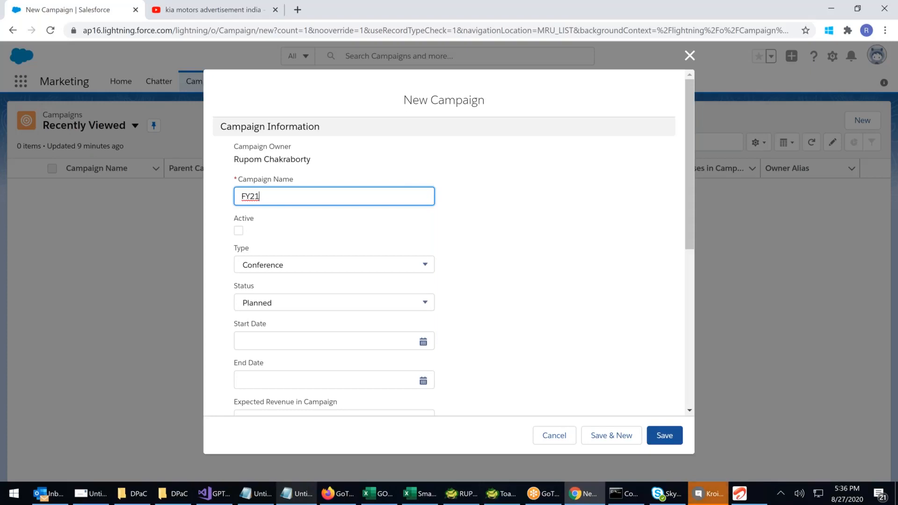
Switch to the Skype for Business chat window, open the unread conversation and reply "ok"
left_click(714, 497)
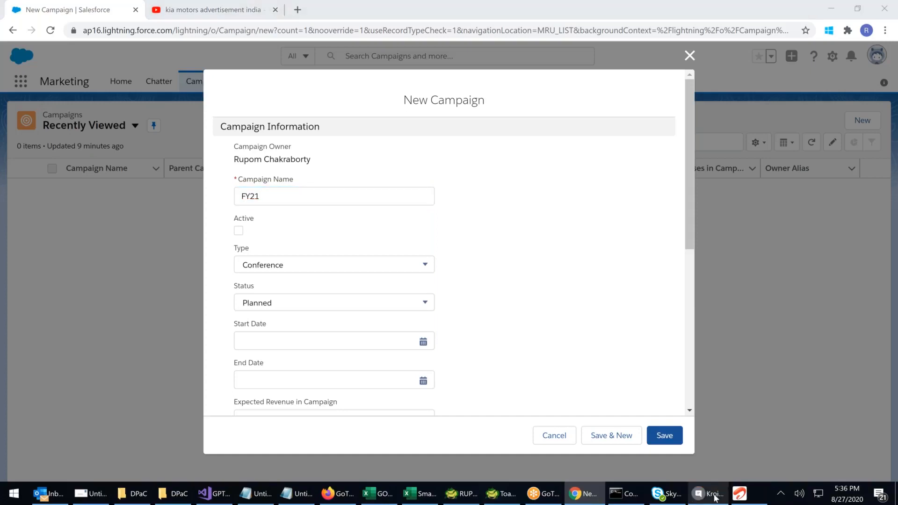
left_click(714, 497)
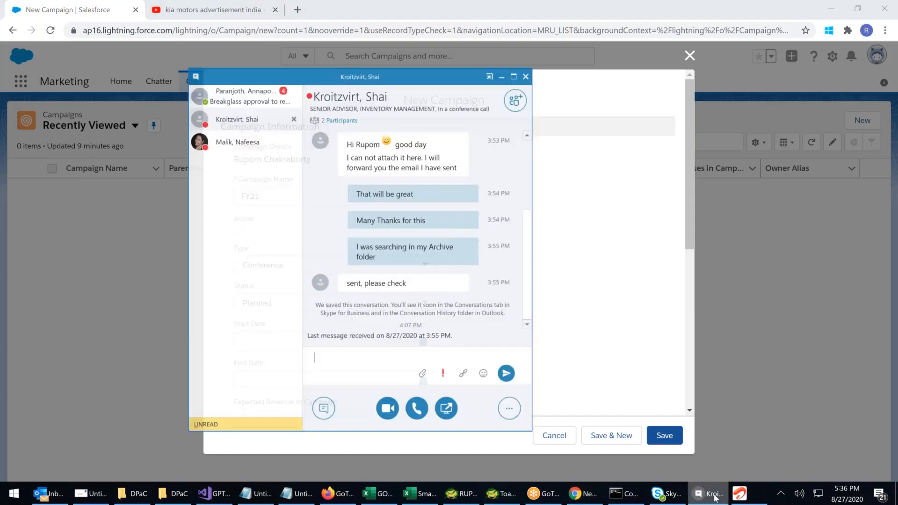
left_click(219, 87)
left_click(328, 352)
type("ok")
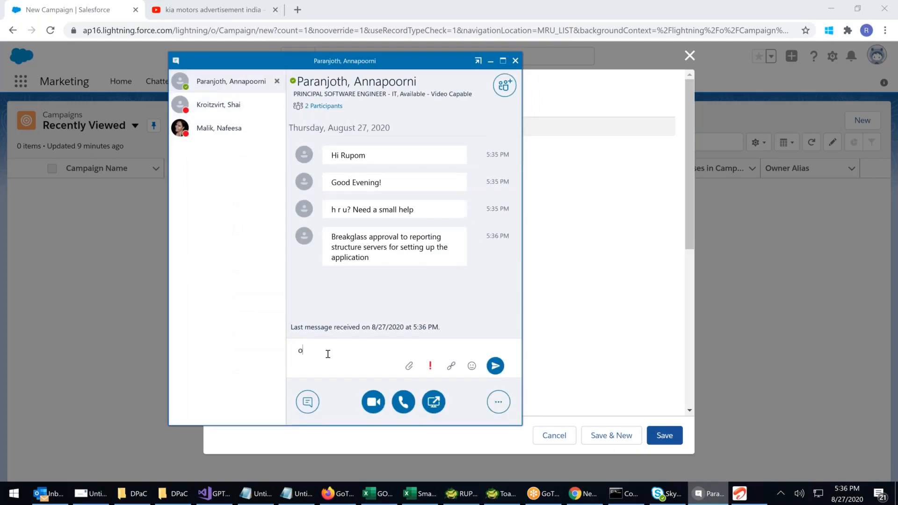
key("Return")
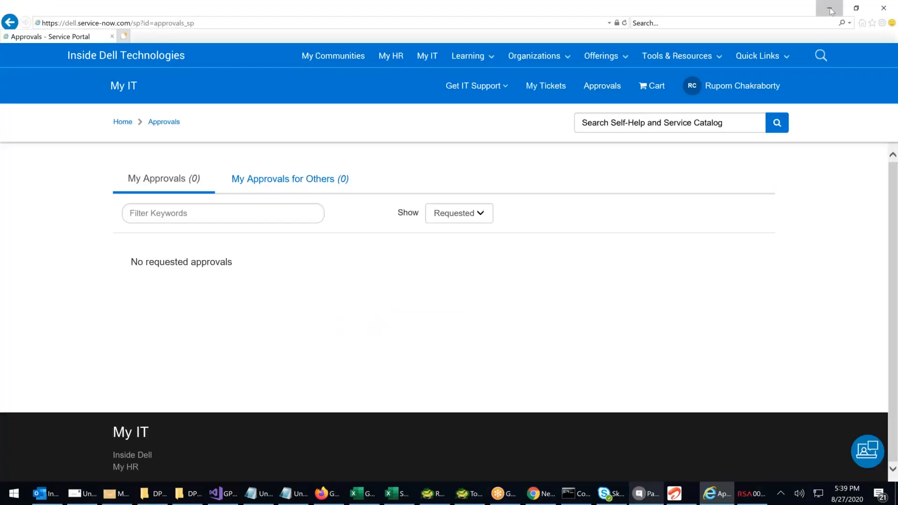
Minimize the approvals page, the email and Outlook, and extend the campaign name in Salesforce to "FY21_Q3"
left_click(831, 9)
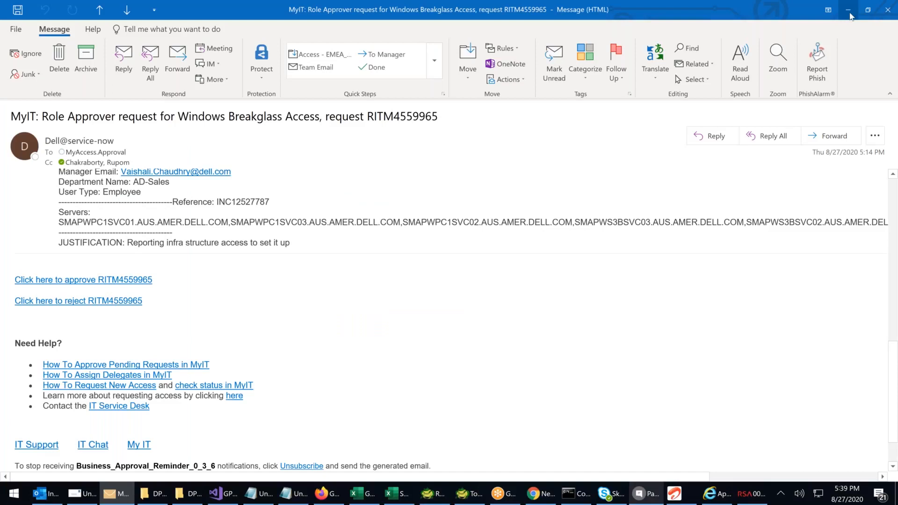
left_click(849, 12)
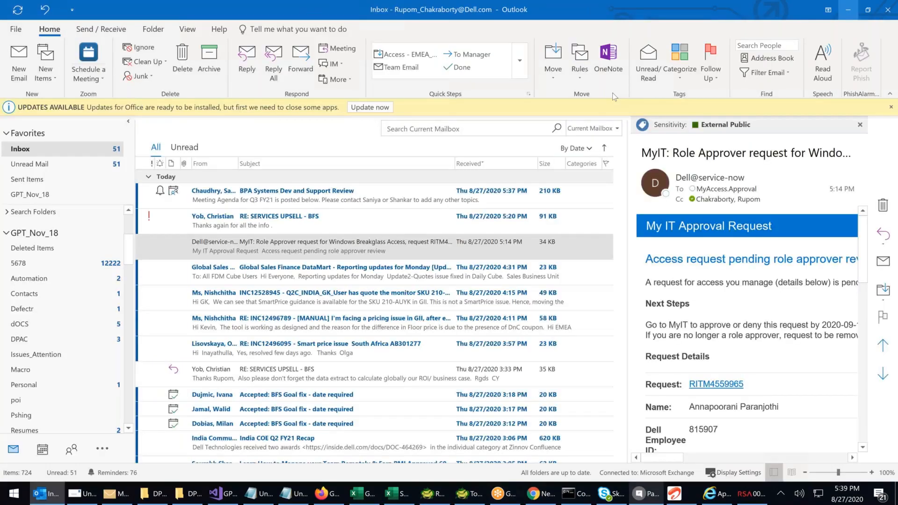
left_click(848, 10)
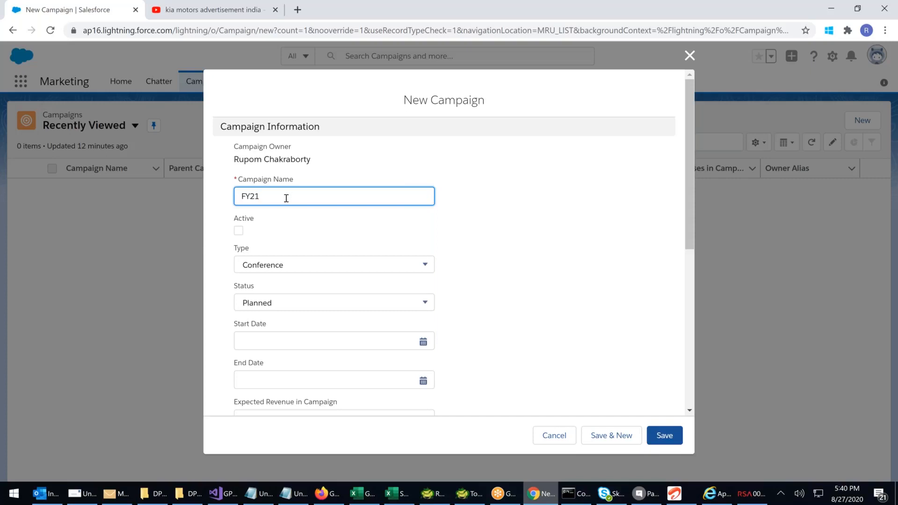
type("_")
type("Q3")
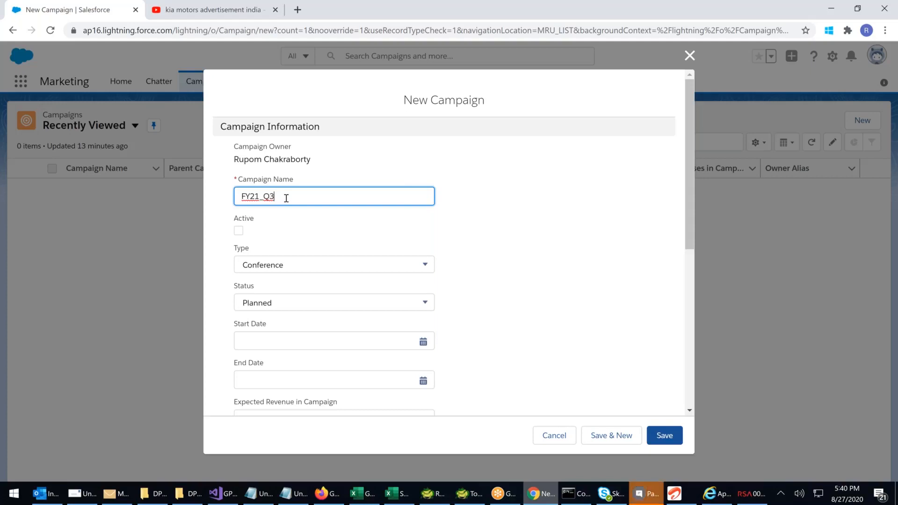
Check the chat window for the new message and return to the campaign form
left_click(651, 500)
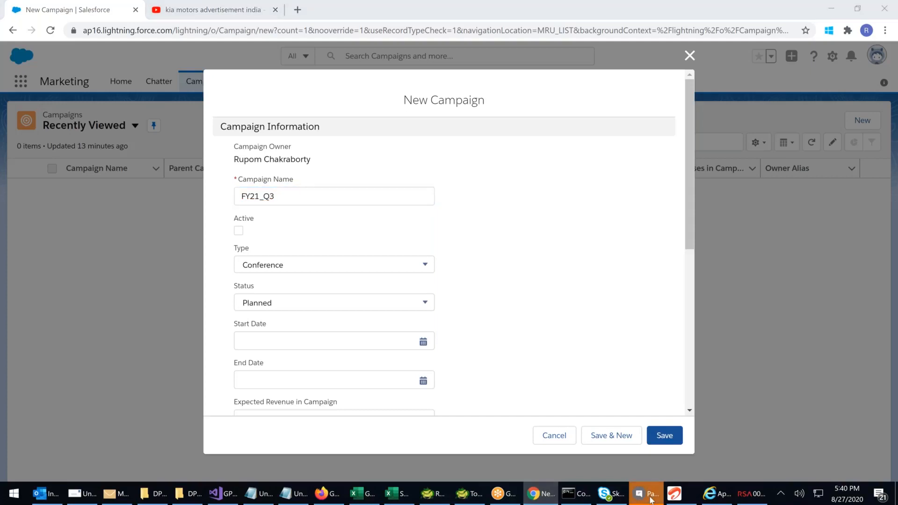
left_click(651, 500)
left_click(536, 214)
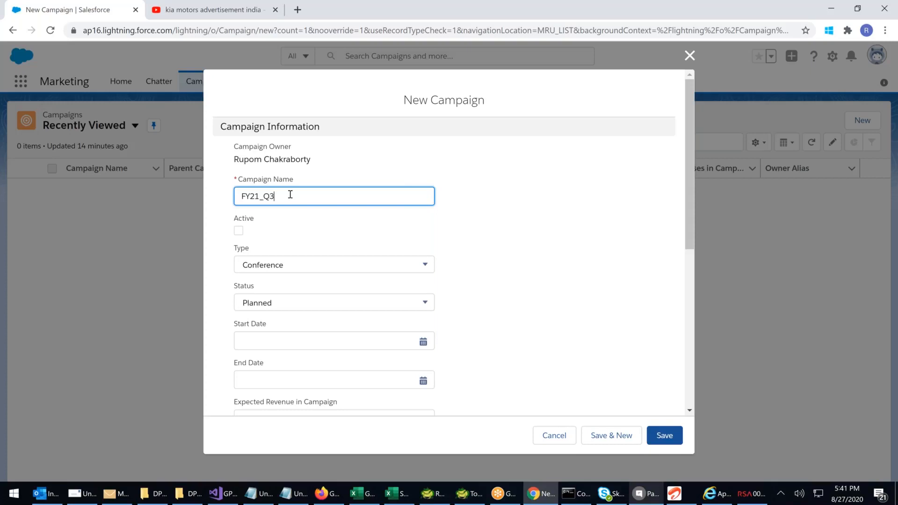
Complete the campaign name as "FY21_Q3_WK4_CloudComputing", consulting the system calendar for the current week
type("_")
type("WK4")
left_click(859, 500)
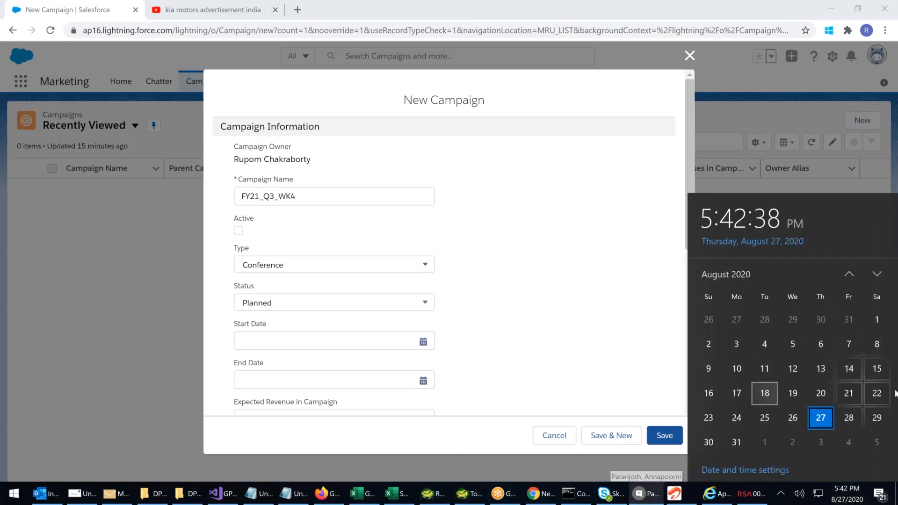
left_click(327, 196)
type("_")
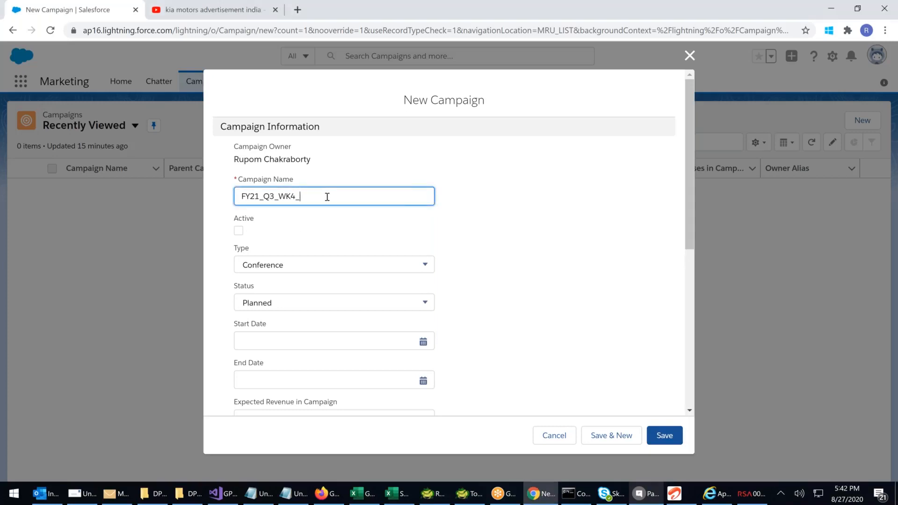
type("CloudComputing")
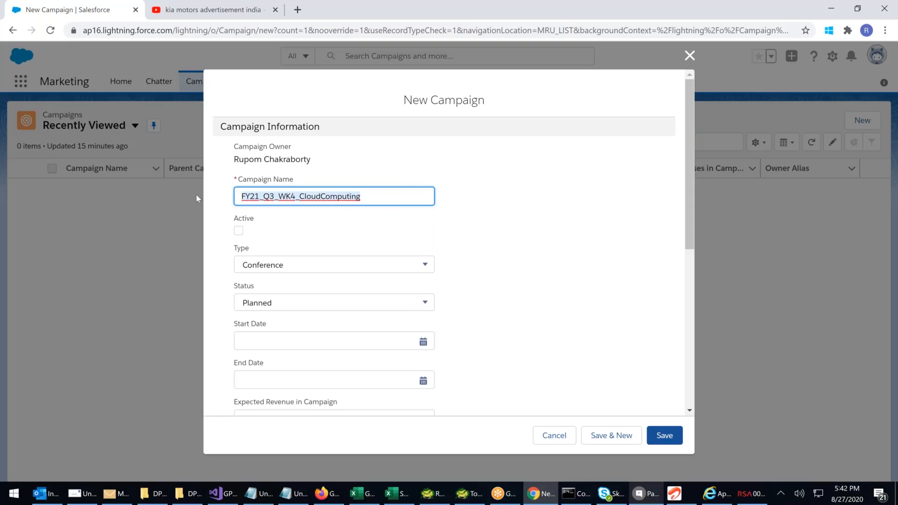
Mark the campaign as active and set its type to Other
left_click(240, 233)
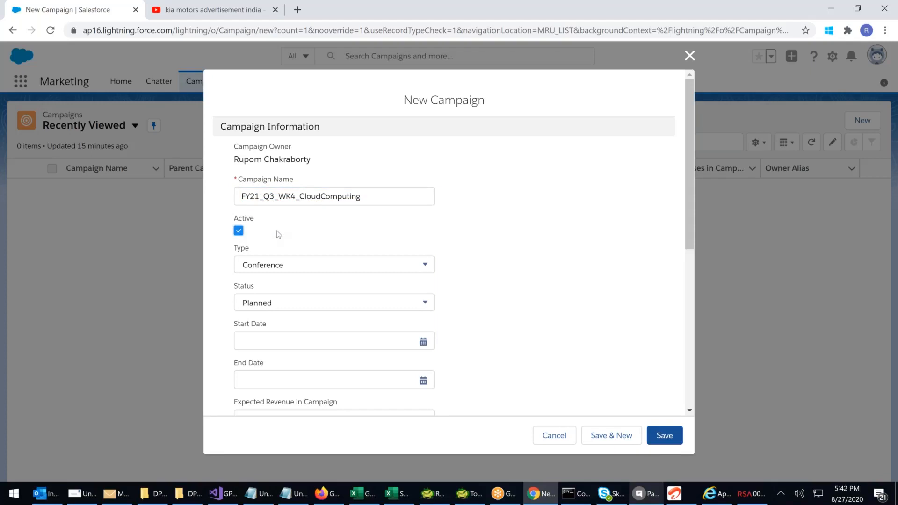
left_click(276, 265)
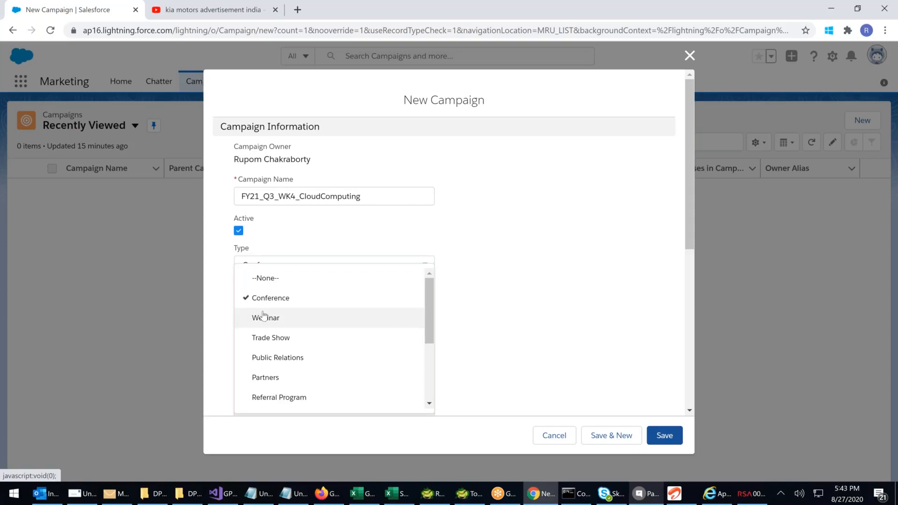
scroll(264, 315, "down", 1)
scroll(263, 316, "down", 2)
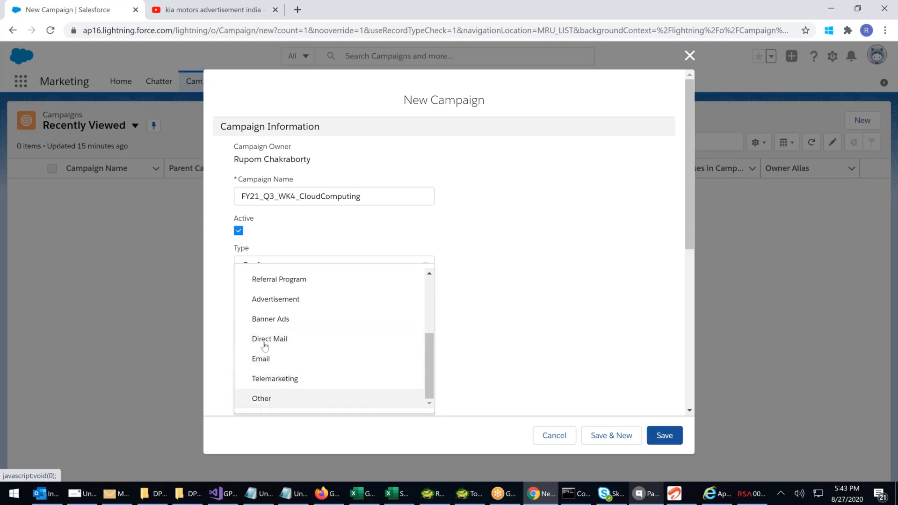
left_click(265, 400)
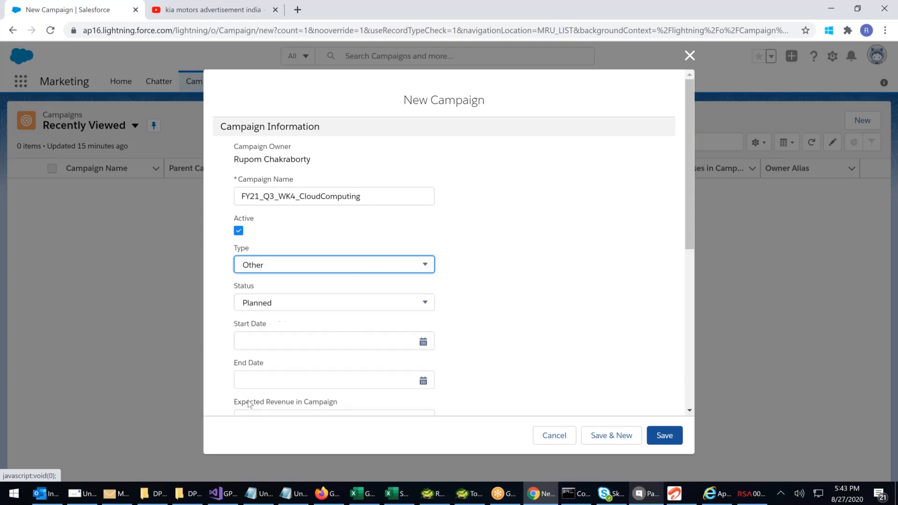
Set the campaign status to In Progress and the start date to 8/27/2020
left_click(294, 300)
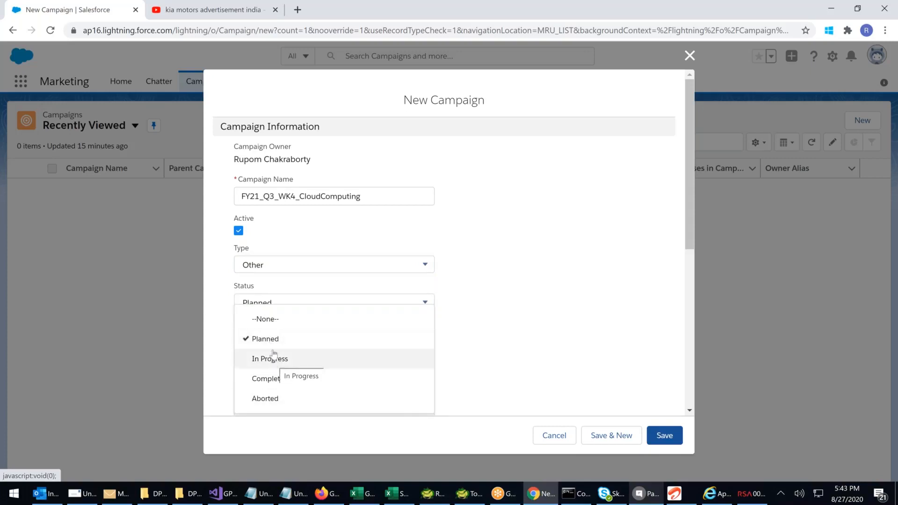
left_click(274, 358)
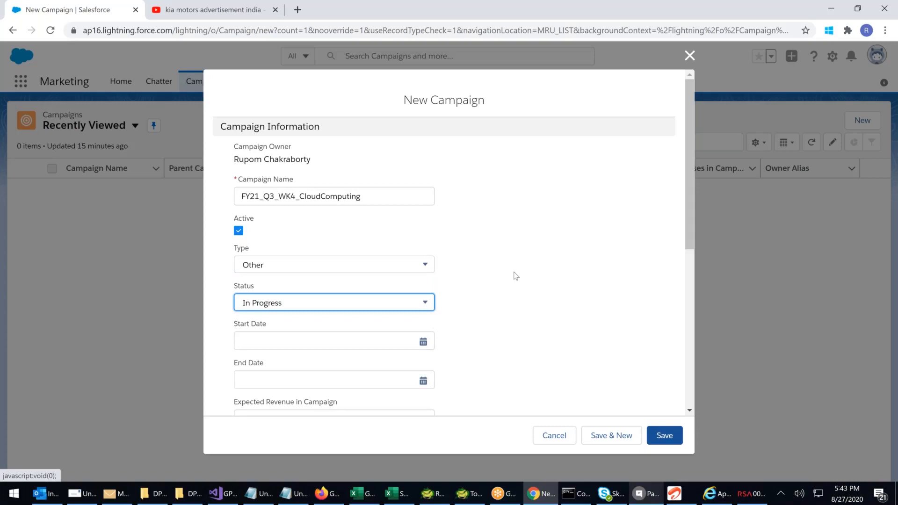
scroll(515, 276, "down", 3)
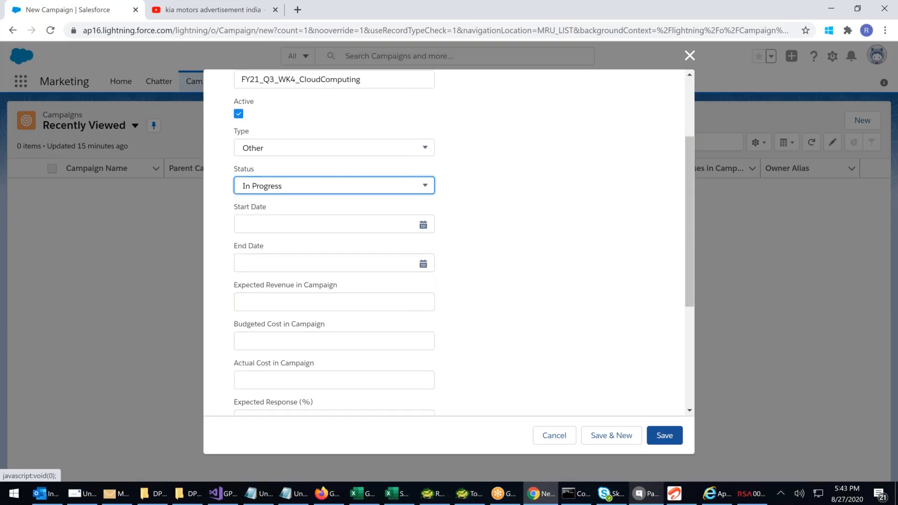
left_click(327, 224)
left_click(342, 354)
Set the campaign's end date to 8/31/2021
left_click(356, 262)
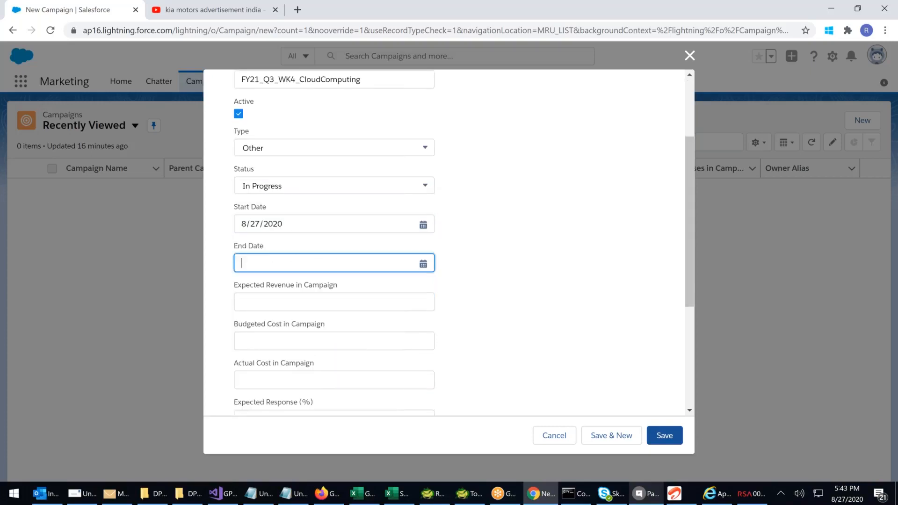
left_click(369, 223)
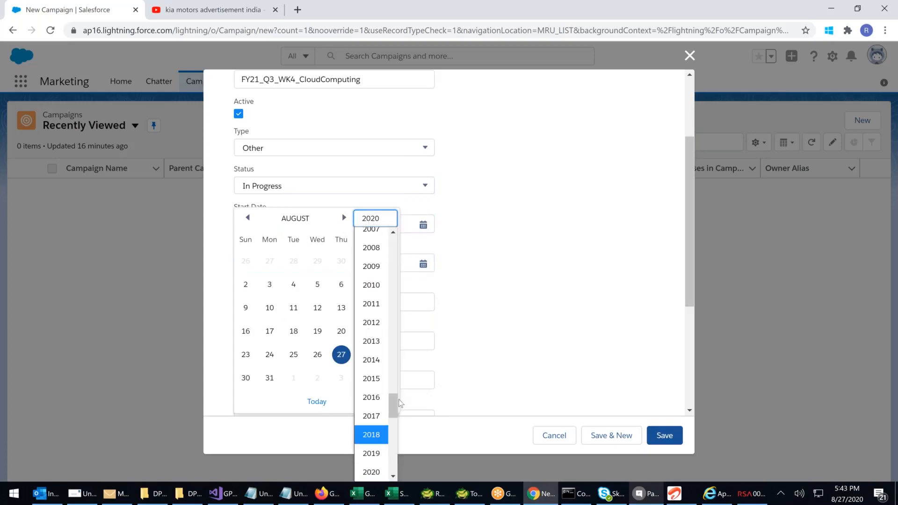
left_click_drag(392, 405, 394, 414)
left_click(372, 408)
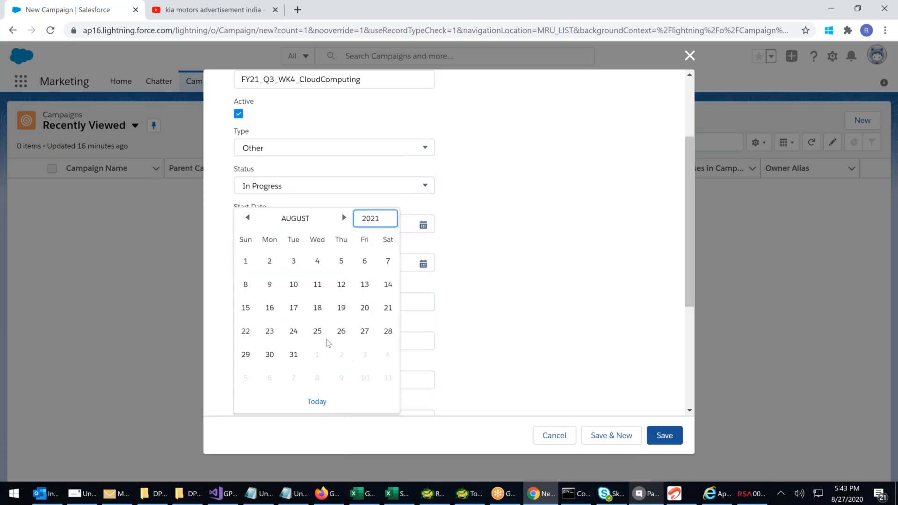
left_click(293, 353)
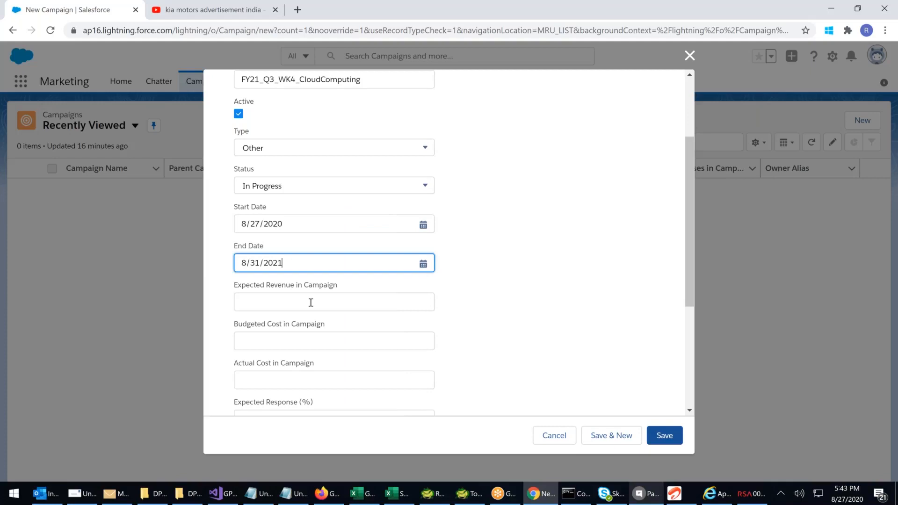
Set the campaign's expected revenue to $5,000,000
left_click(296, 304)
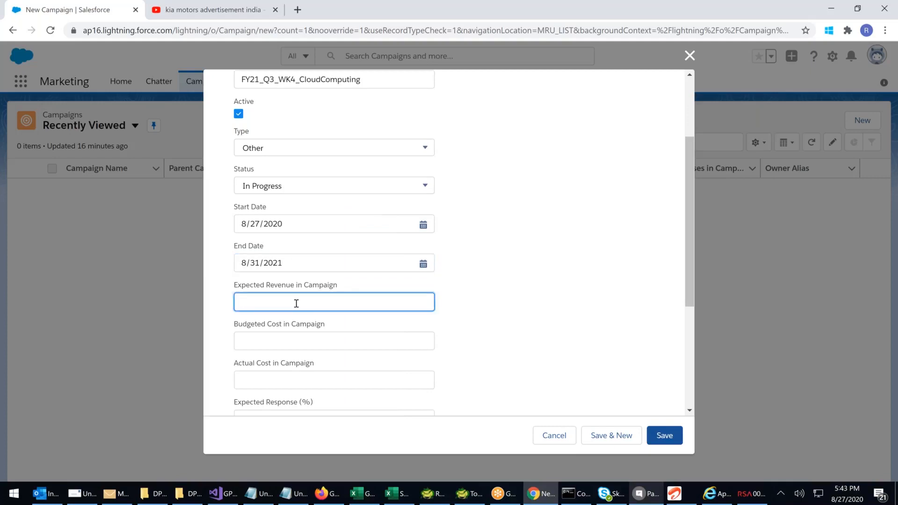
type("500000")
key("BackSpace")
type("00")
left_click(489, 331)
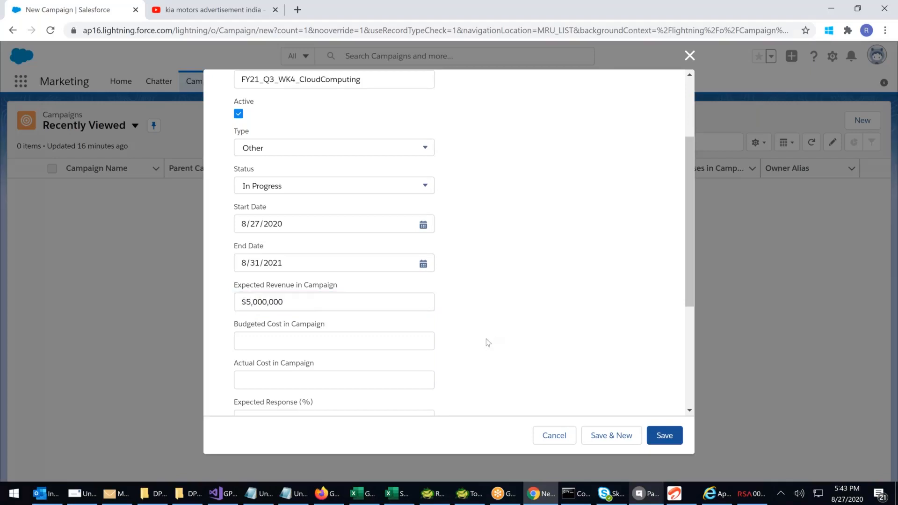
left_click(244, 303)
left_click(563, 326)
Set the campaign's budgeted cost to $50,000
scroll(563, 325, "down", 1)
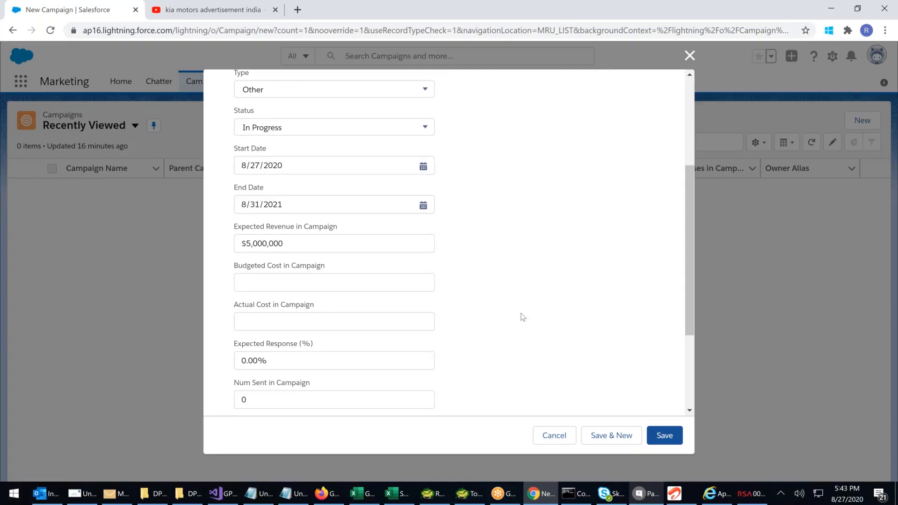
left_click(261, 284)
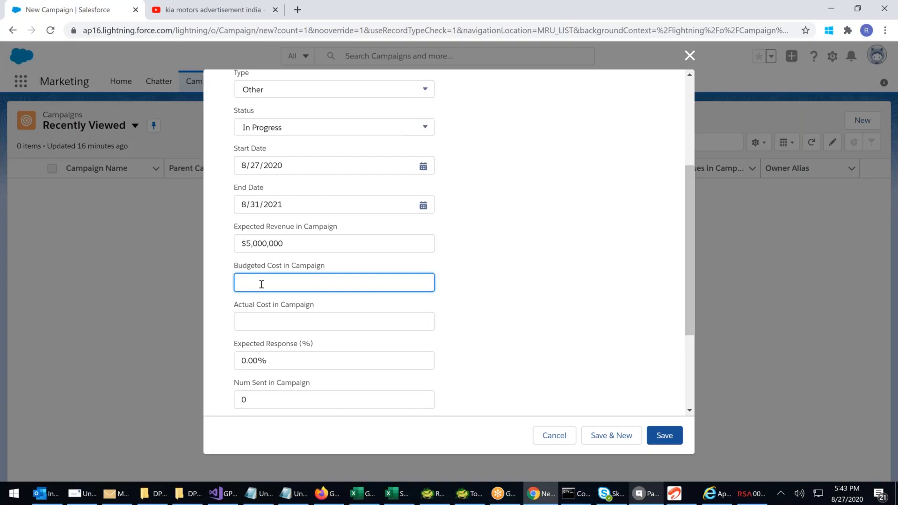
type("50000")
left_click(545, 282)
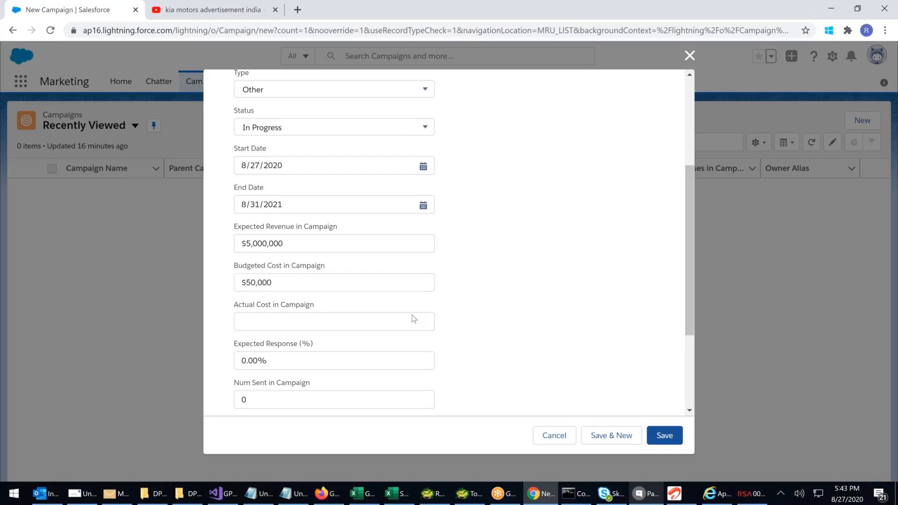
Leave the actual cost blank and set the campaign's expected response to 60%
left_click(267, 322)
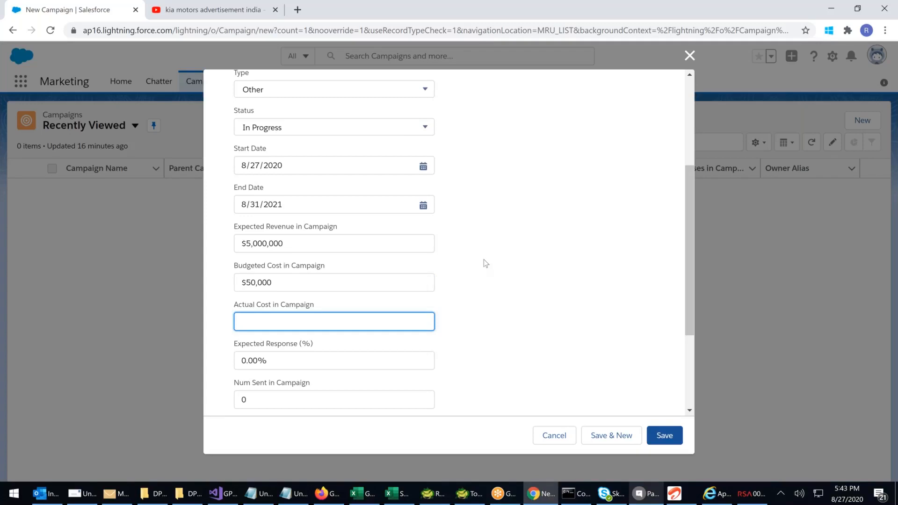
scroll(483, 259, "down", 1)
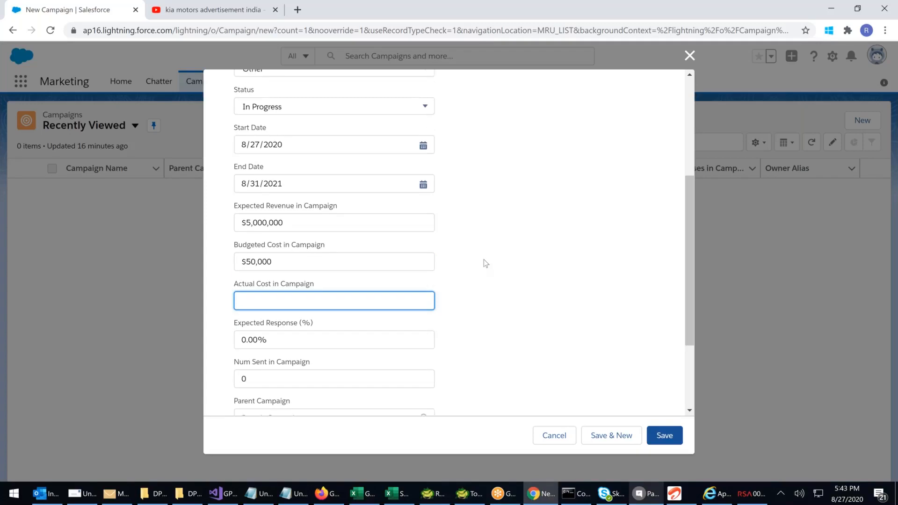
left_click(402, 302)
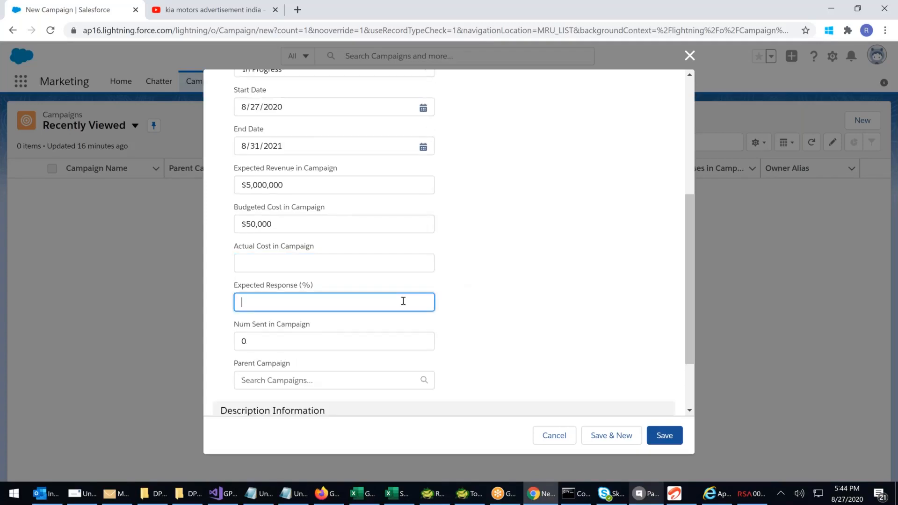
type("60")
left_click(554, 283)
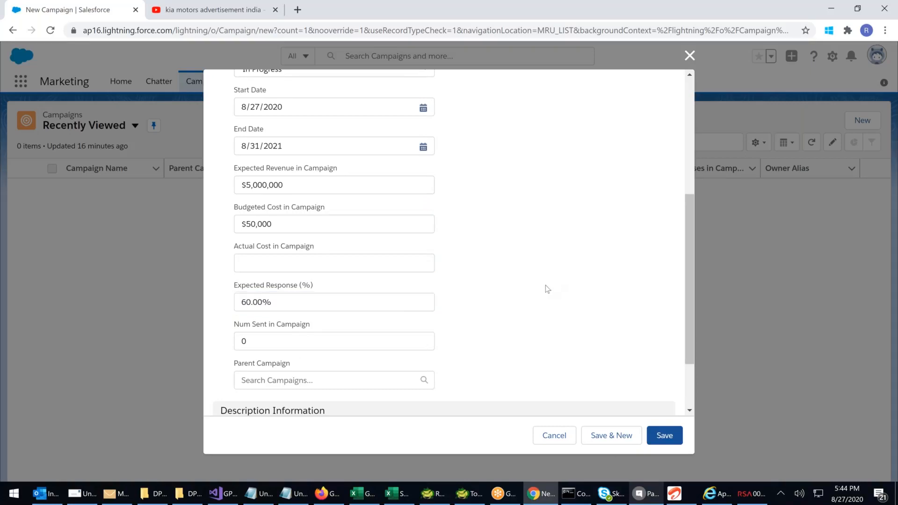
Enter the campaign description "This is Prent Cloud Computing Campaign for the year"
scroll(301, 248, "down", 2)
scroll(253, 255, "down", 1)
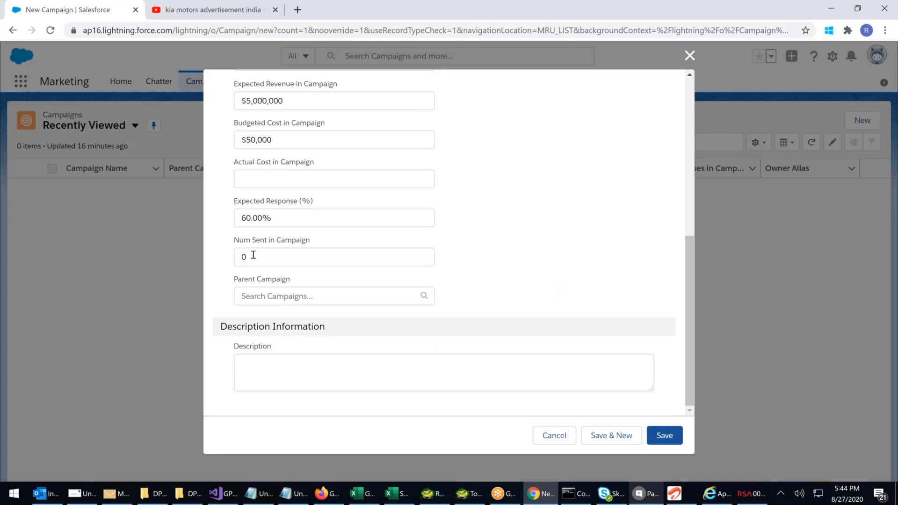
left_click(237, 257)
left_click(338, 364)
type("This ")
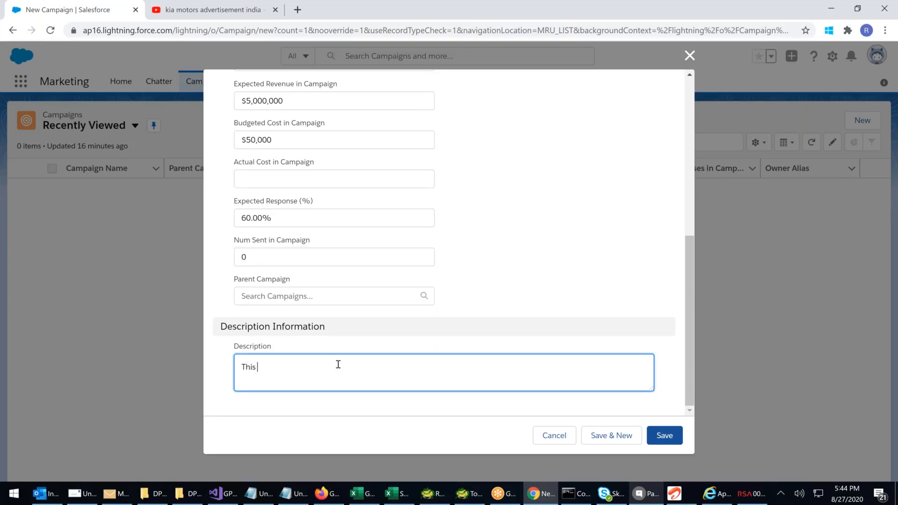
type("is Prent Cloud Computing Camoai")
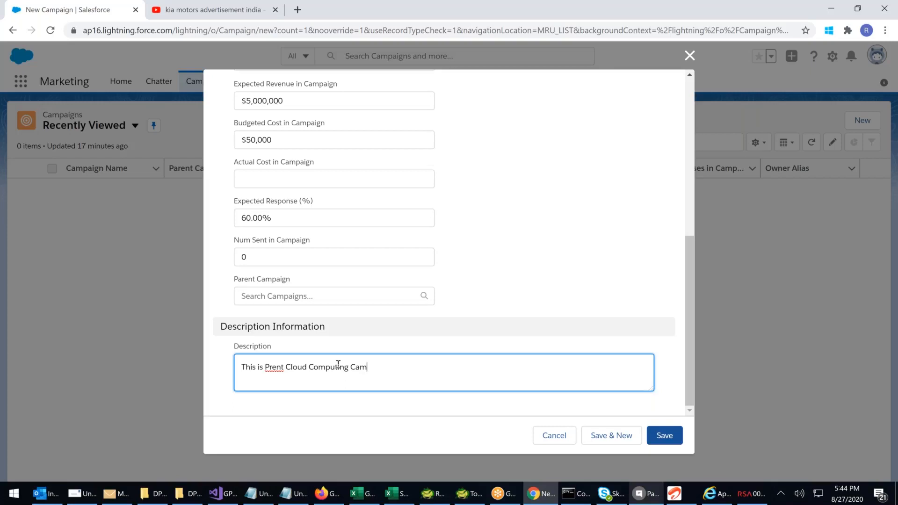
key("BackSpace")
key("BackSpace")
key("BackSpace")
type("paign for the year")
Correct "Prent" to "Parent" in the description and save the campaign
right_click(272, 370)
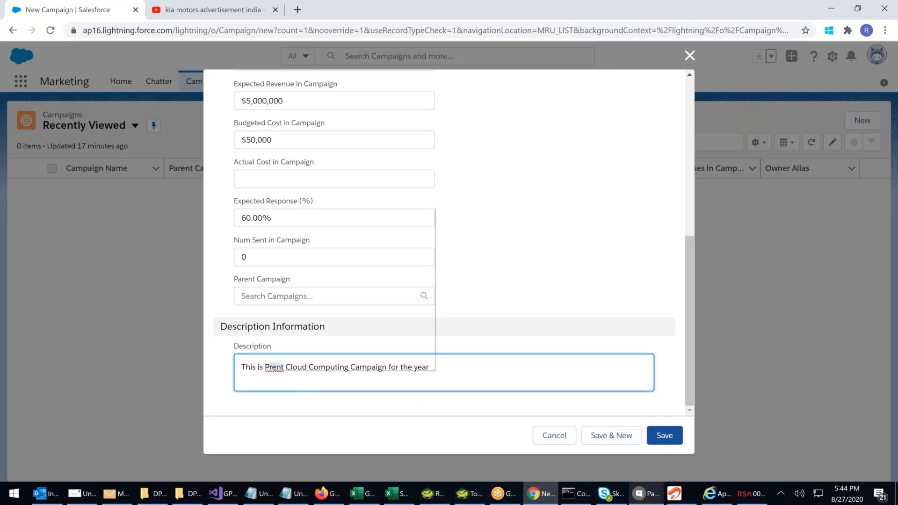
key("Escape")
left_click(270, 366)
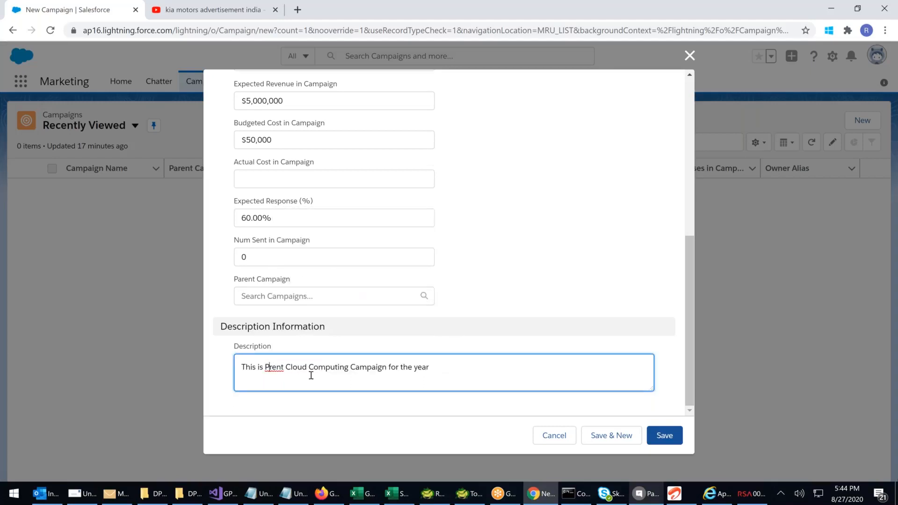
type("a")
left_click(472, 375)
left_click_drag(459, 367, 217, 368)
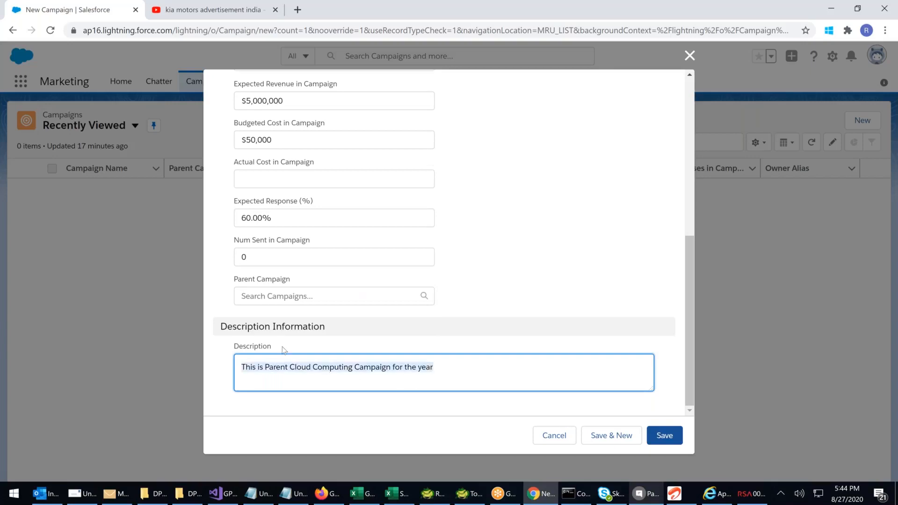
left_click(671, 437)
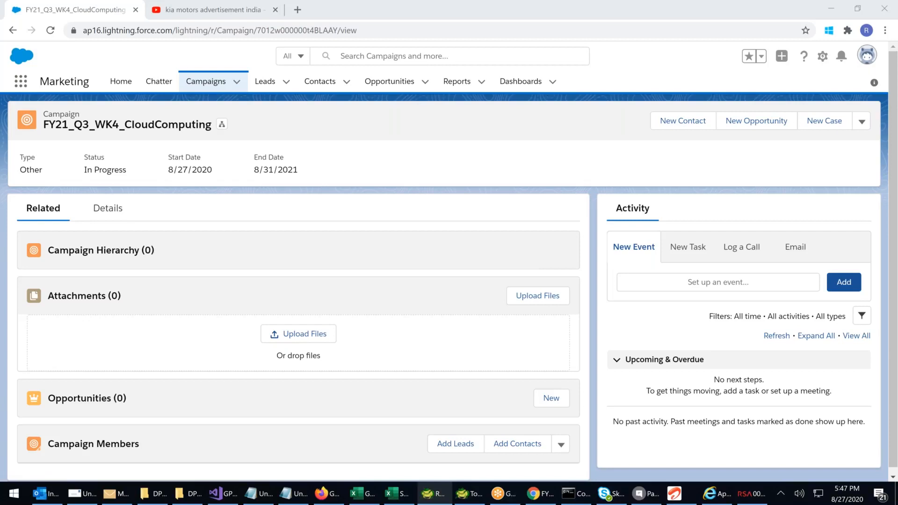
Start another new campaign from the campaigns list and name it "FY21_Q3_WK04_BannerAdd"
left_click(205, 85)
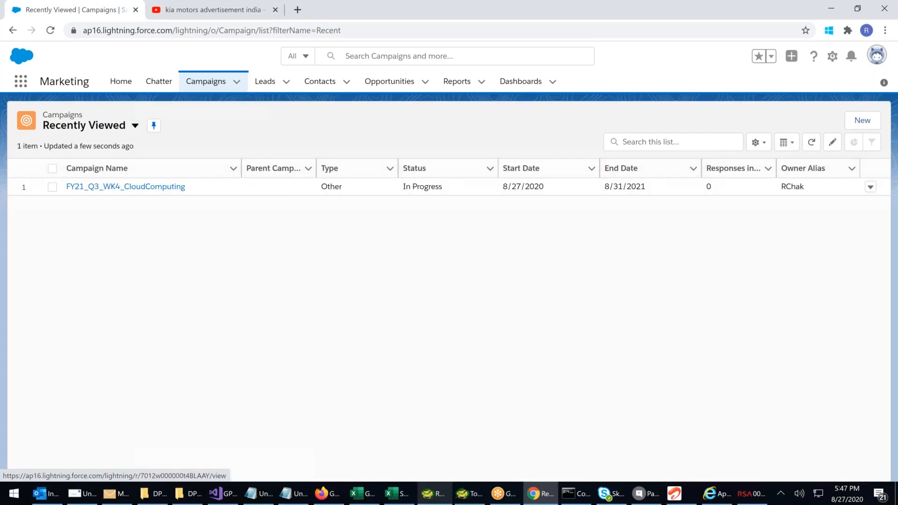
left_click(862, 120)
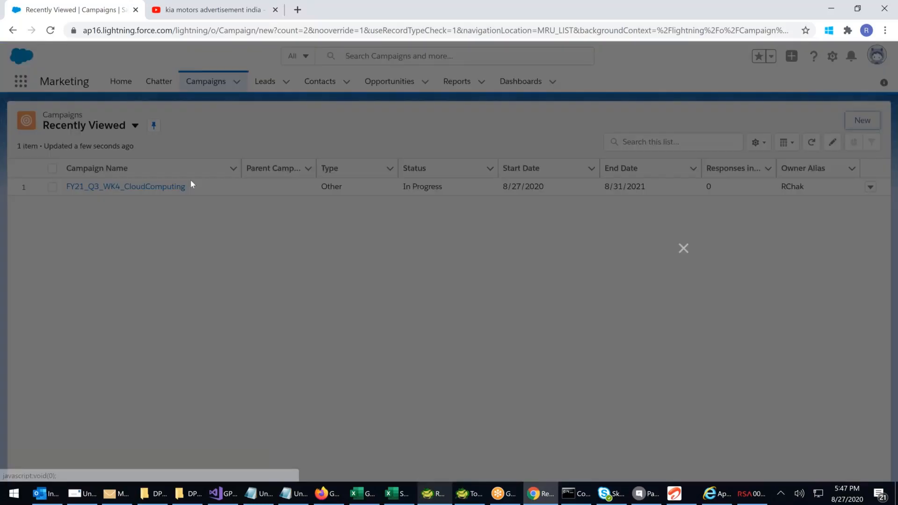
type("FY21")
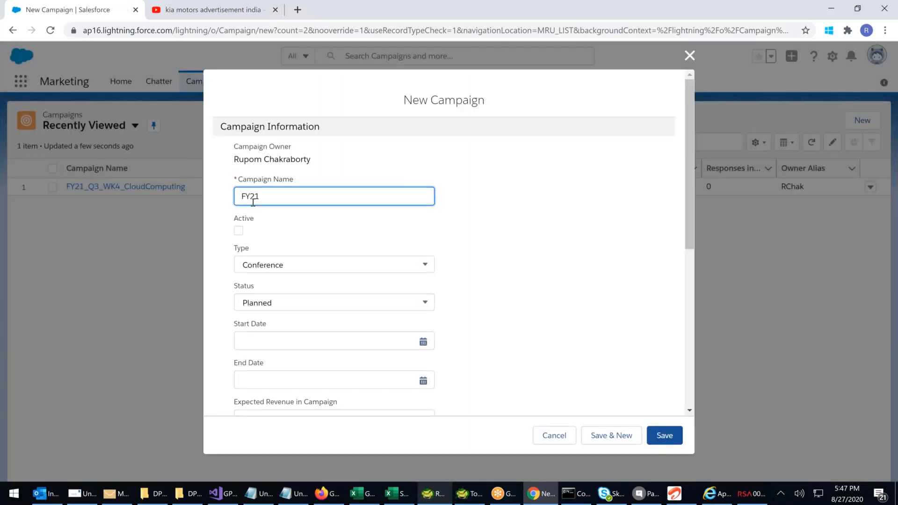
type("_Q3_WK04_BannerAdd")
Insert "CloudComputing_" before "BannerAdd" in the campaign name
left_click(304, 198)
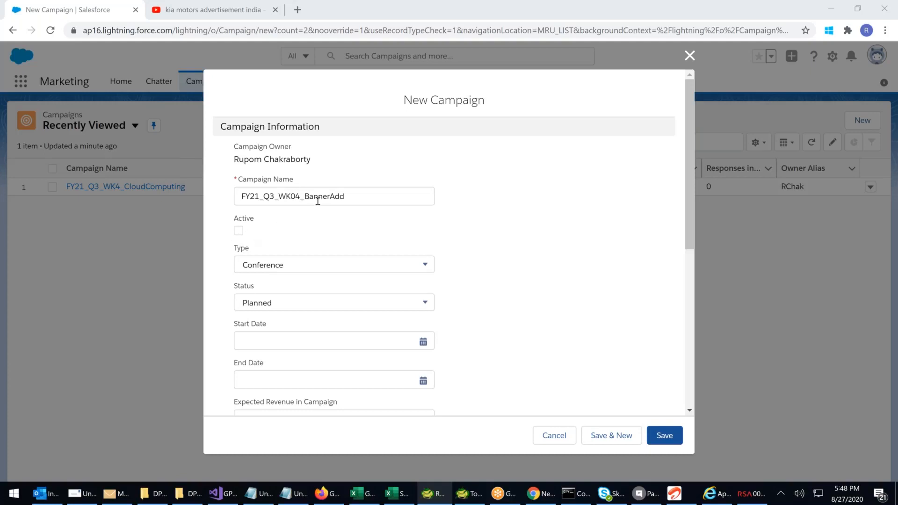
left_click(381, 197)
type("C")
type("loudComp")
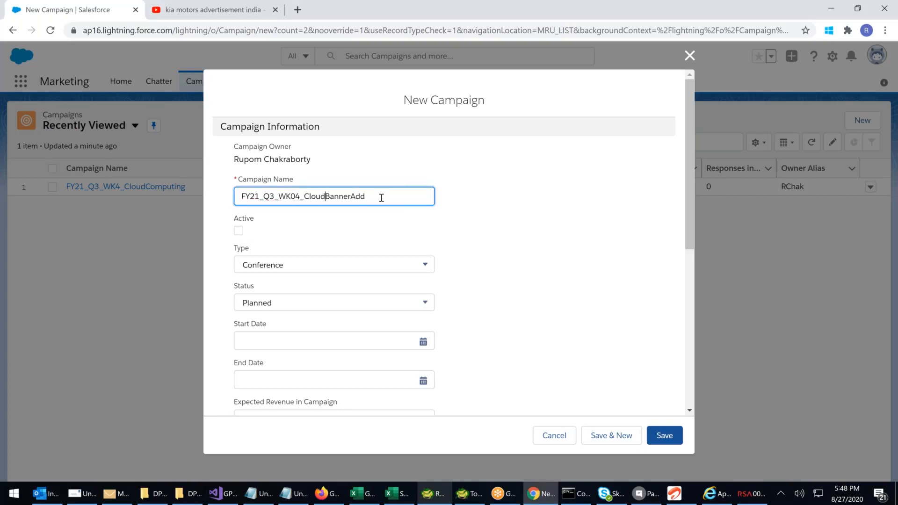
type("uting_")
Mark the banner campaign as active and set its type to Banner Ads
left_click(238, 231)
left_click(279, 264)
scroll(296, 306, "down", 3)
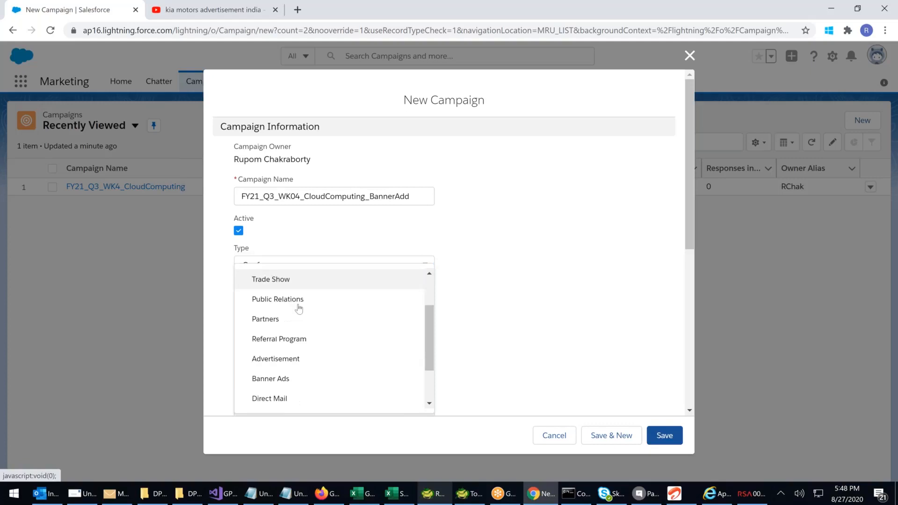
left_click(276, 377)
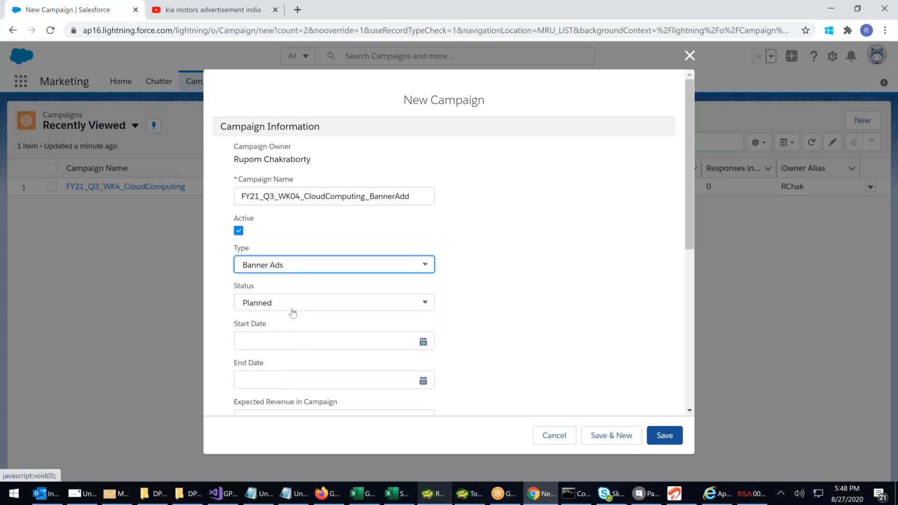
Set the banner campaign's start date to 8/27/2020 and its end date to 9/27/2020
left_click(290, 340)
type("8/27/2020")
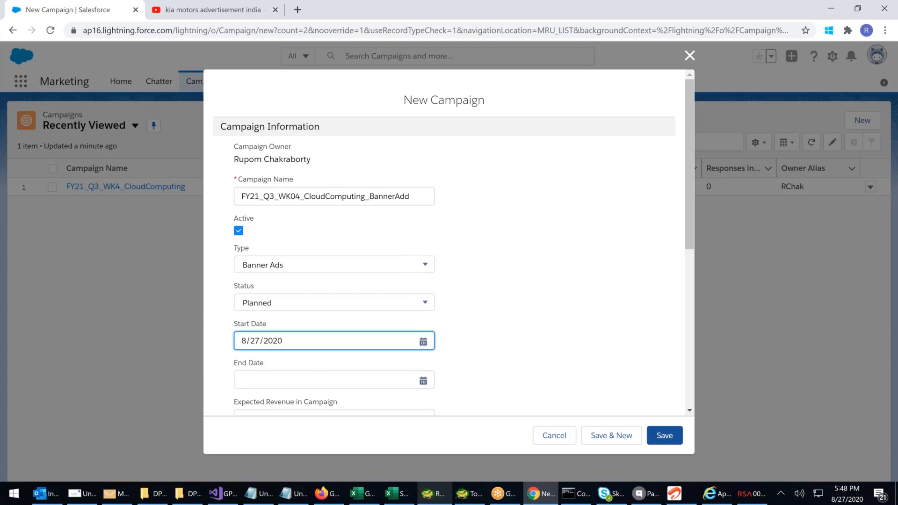
scroll(394, 332, "down", 2)
left_click(423, 264)
left_click(344, 220)
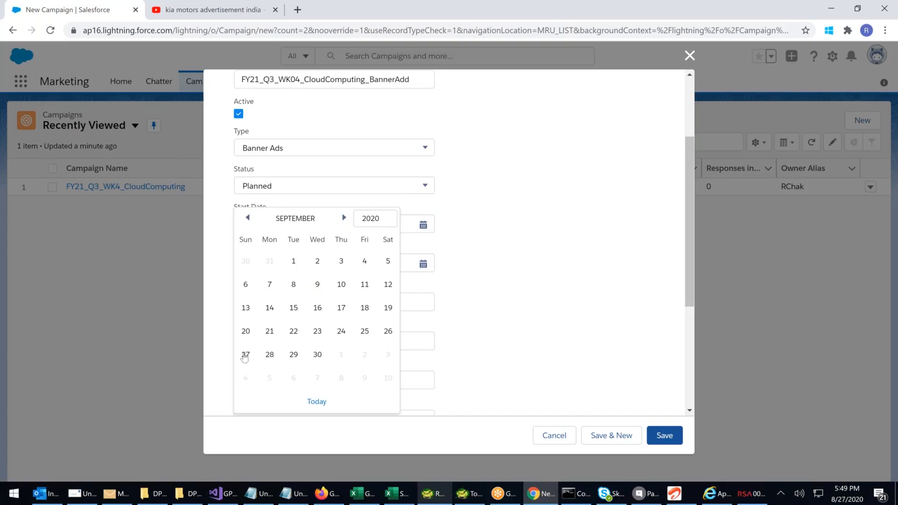
left_click(245, 354)
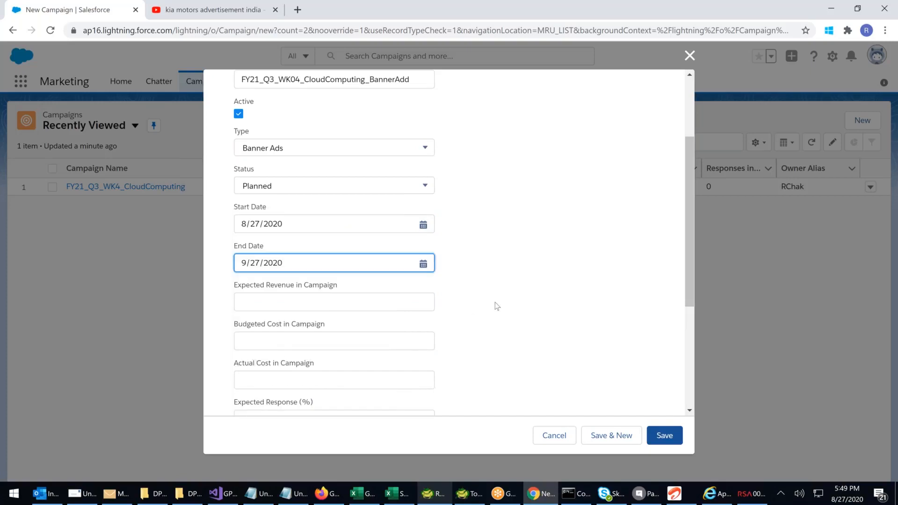
scroll(494, 306, "down", 1)
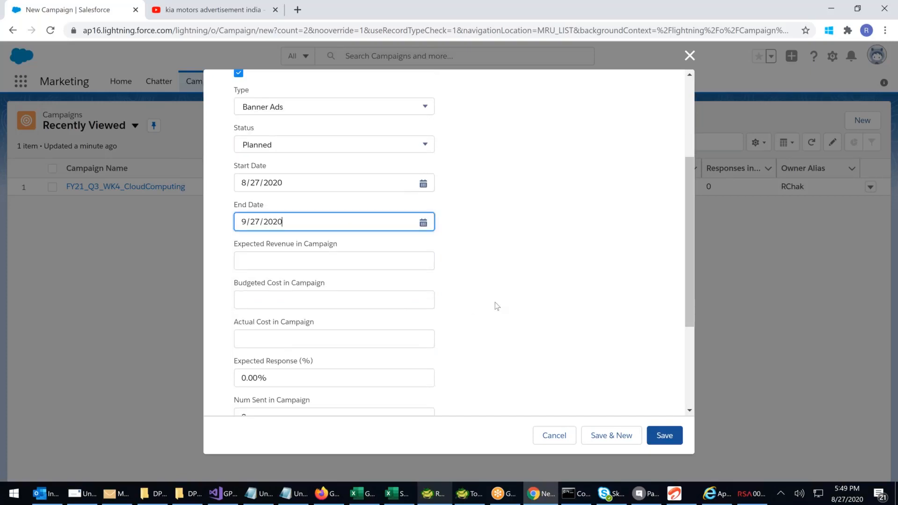
Set the banner campaign's expected revenue to $500,000 and its budgeted cost to $15,000
scroll(495, 302, "down", 1)
left_click(250, 244)
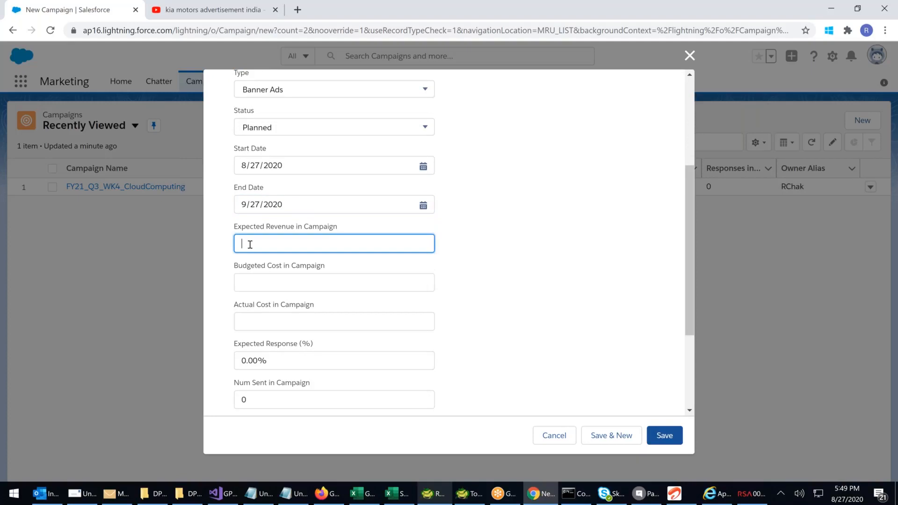
type("500000")
left_click(476, 286)
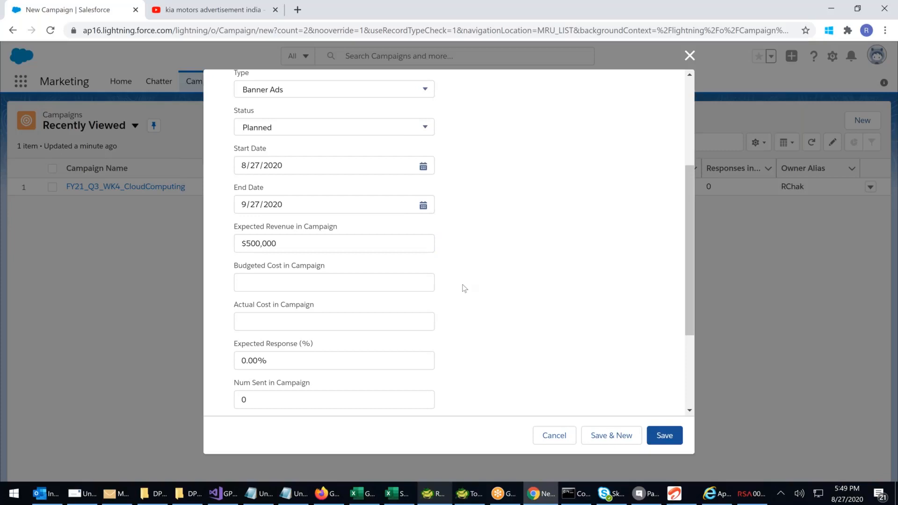
left_click(248, 284)
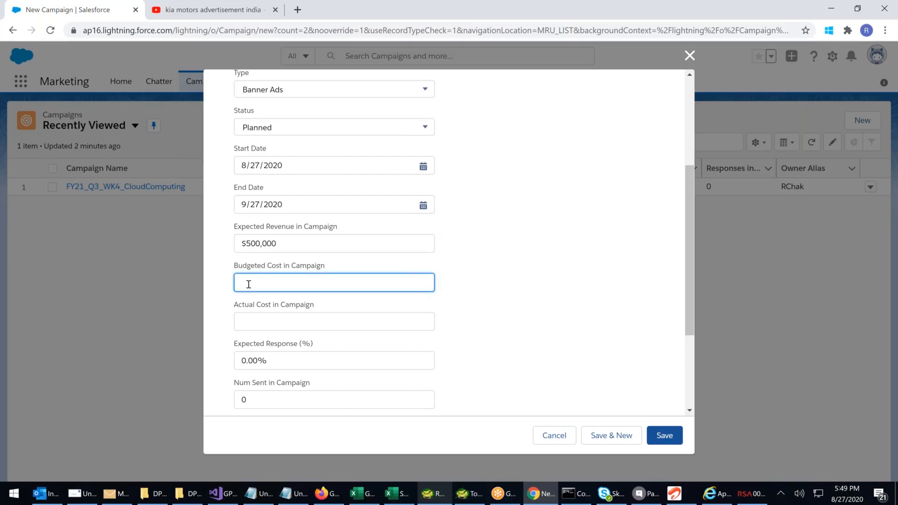
type("15000")
Assign FY21_Q3_WK4_CloudComputing as the banner campaign's parent campaign and save the record
scroll(527, 278, "down", 3)
left_click(352, 296)
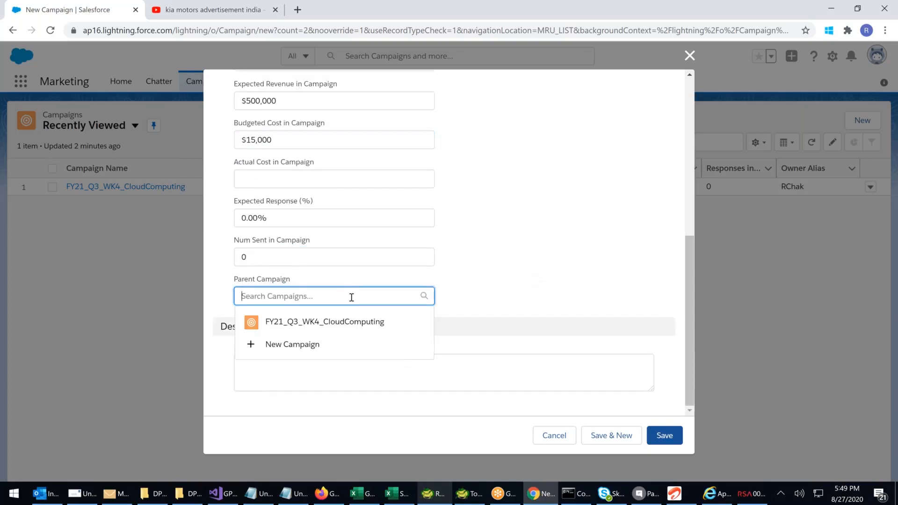
left_click(343, 322)
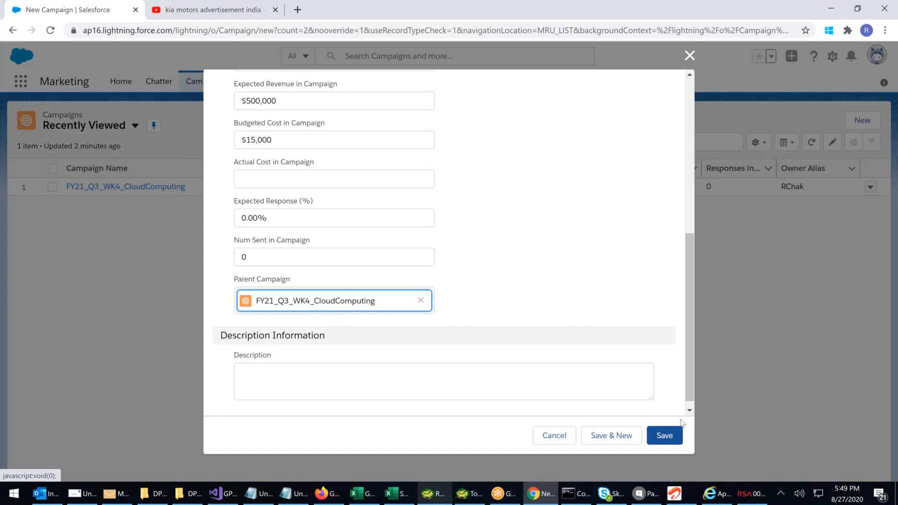
left_click(668, 436)
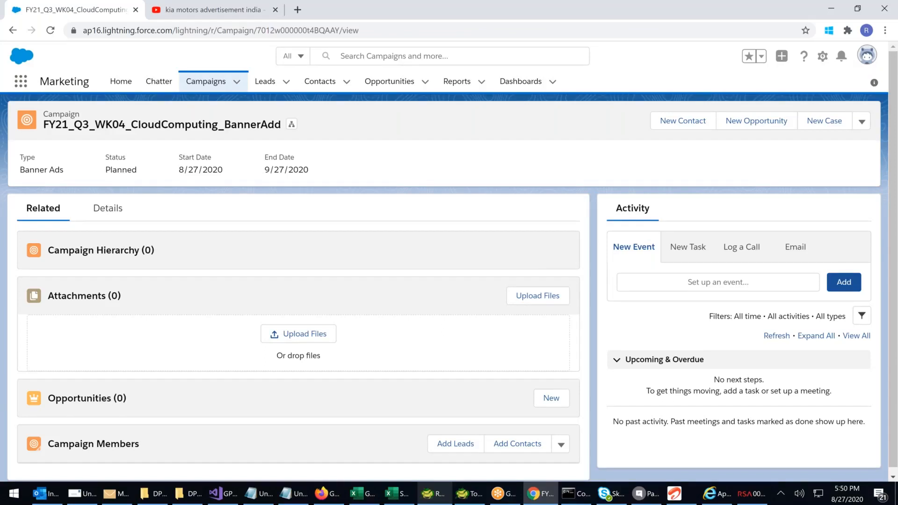
Open the banner campaign's hierarchy view and examine the parent and child campaigns listed there
scroll(269, 117, "up", 2)
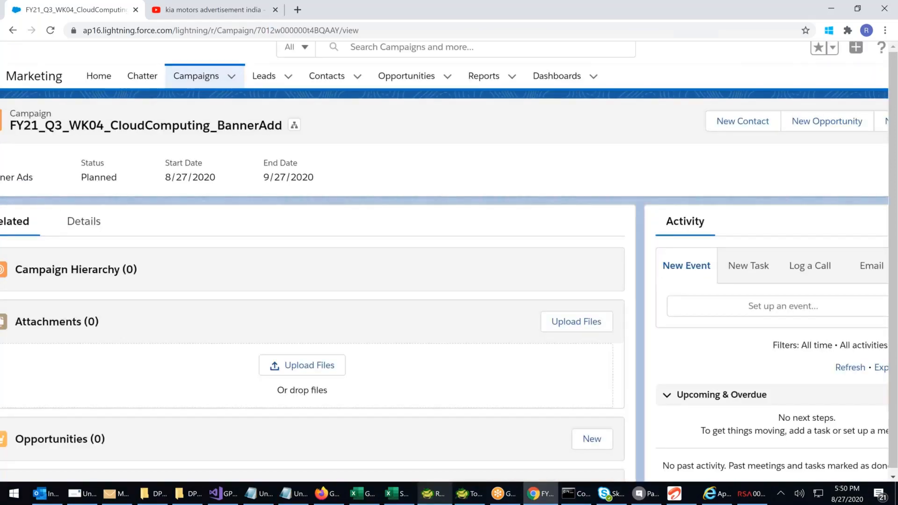
scroll(277, 95, "up", 5)
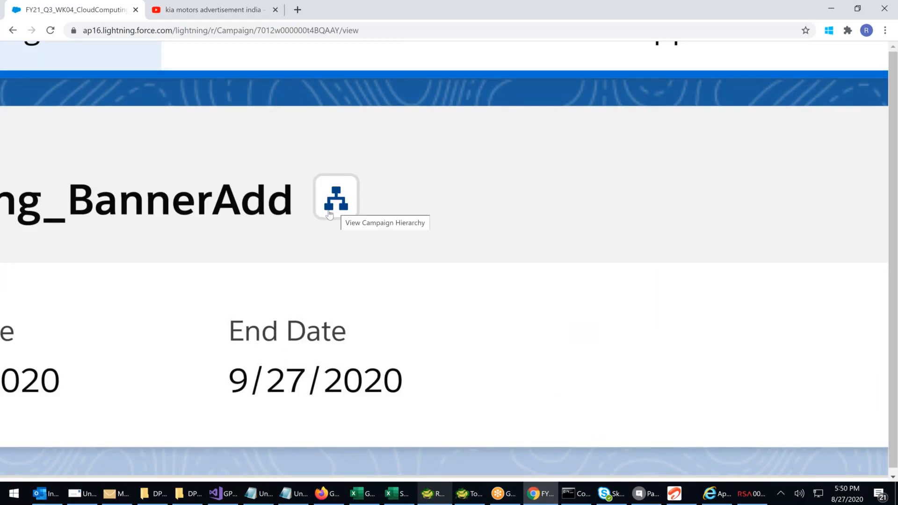
left_click(330, 214)
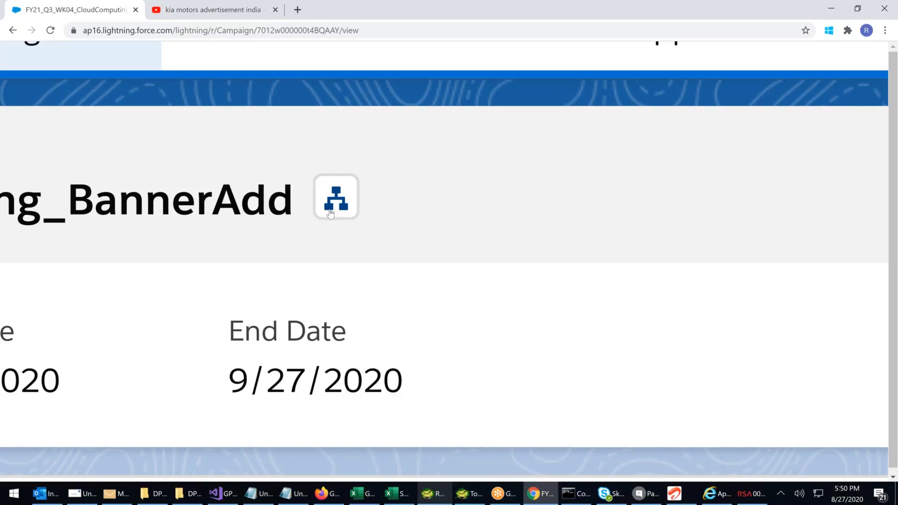
scroll(330, 214, "down", 1)
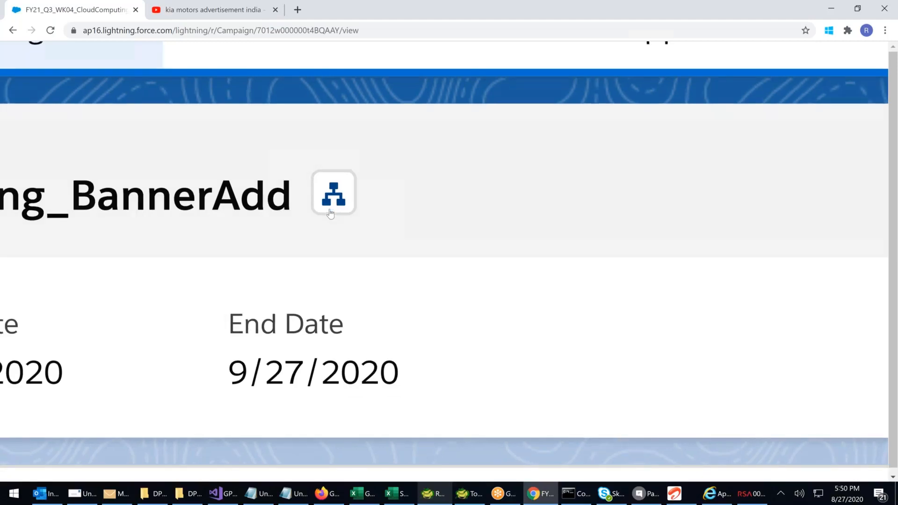
scroll(330, 213, "down", 2)
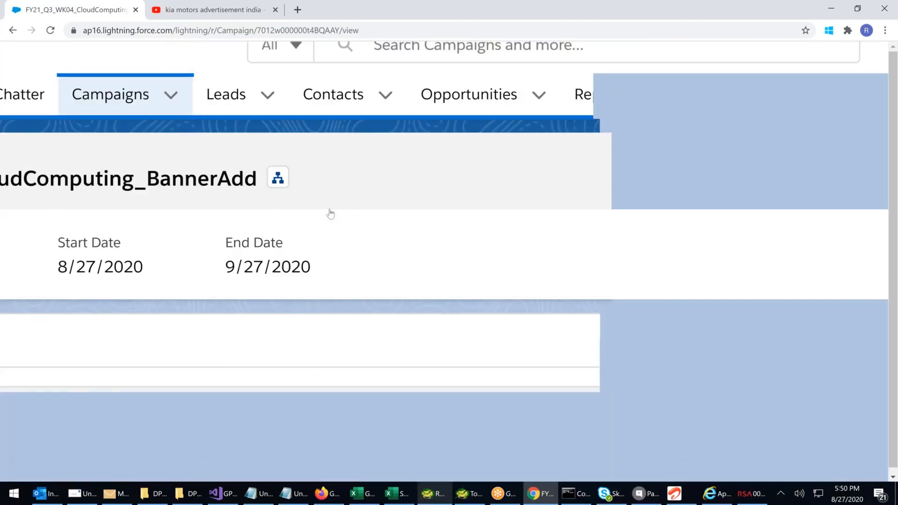
scroll(330, 213, "down", 3)
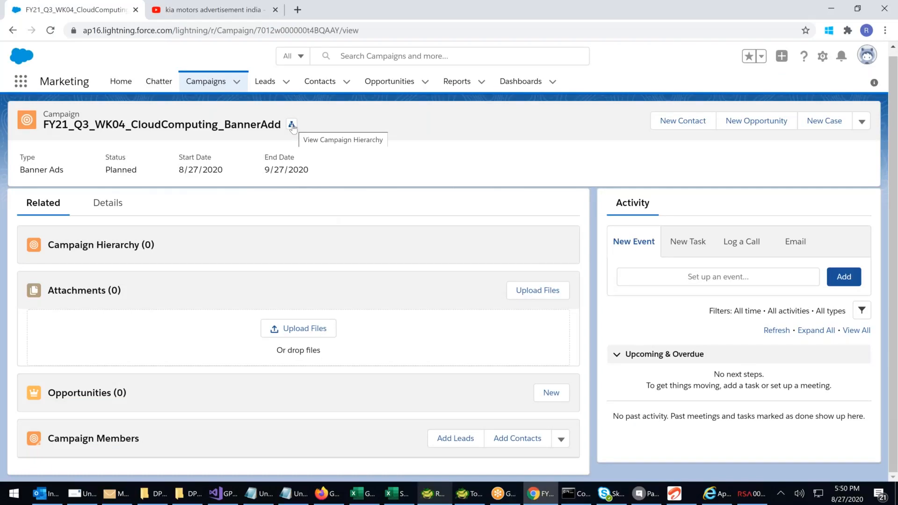
left_click(292, 126)
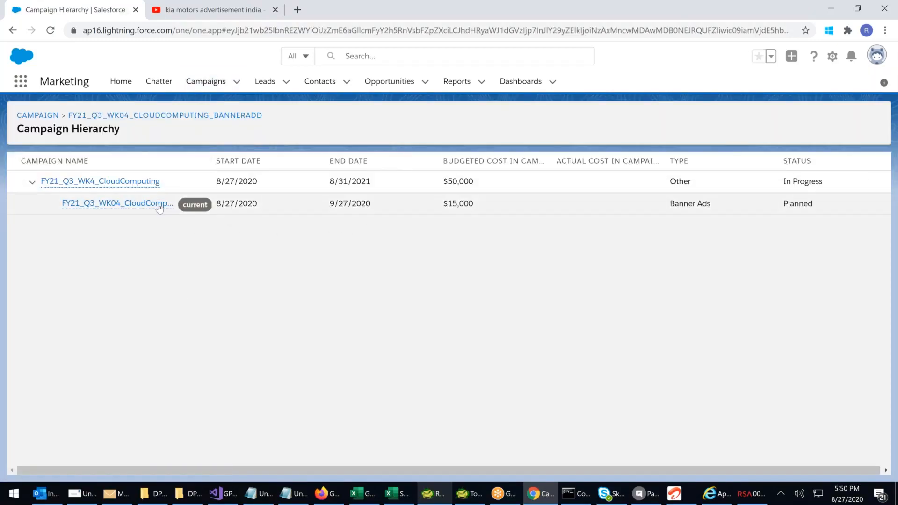
mouse_move(151, 202)
mouse_move(120, 183)
mouse_move(124, 208)
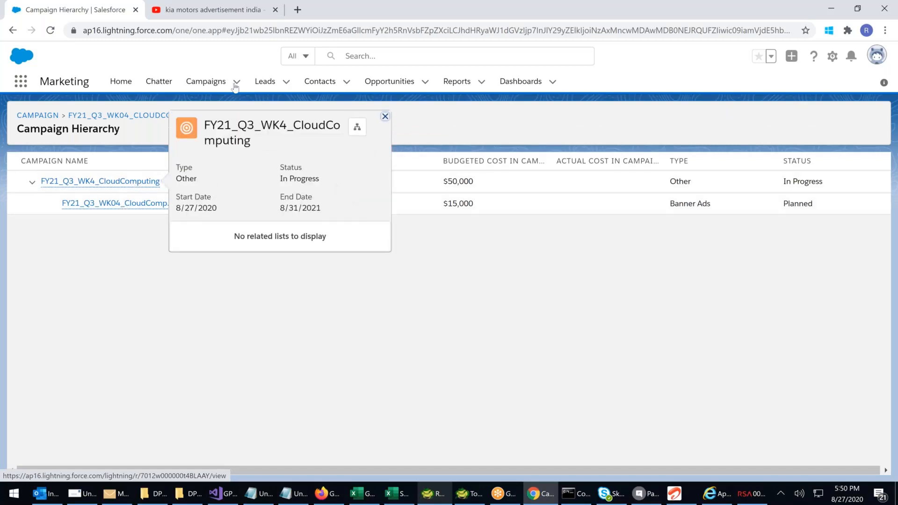
Start another new campaign from the campaigns list, name it "FY21_Q3_WK04_CloudComputing_Handouts" and mark it as active
left_click(205, 82)
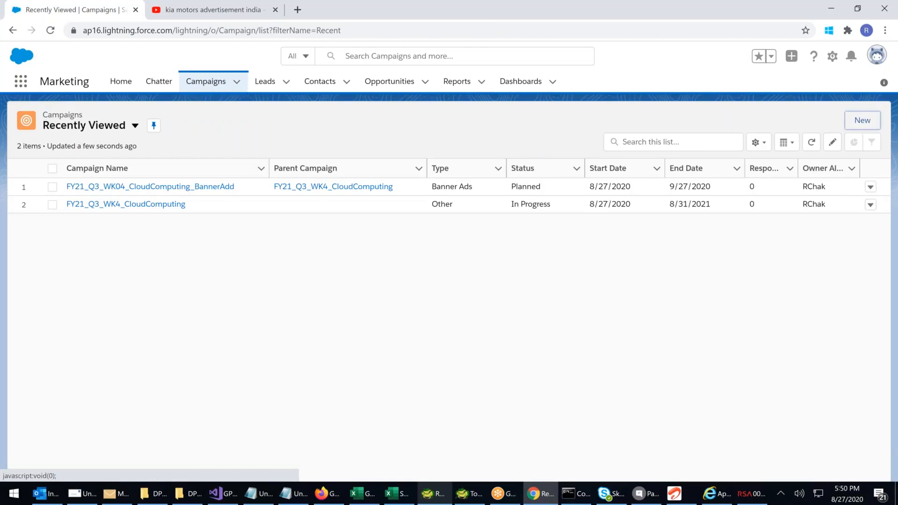
left_click(862, 120)
type("FY21_Q")
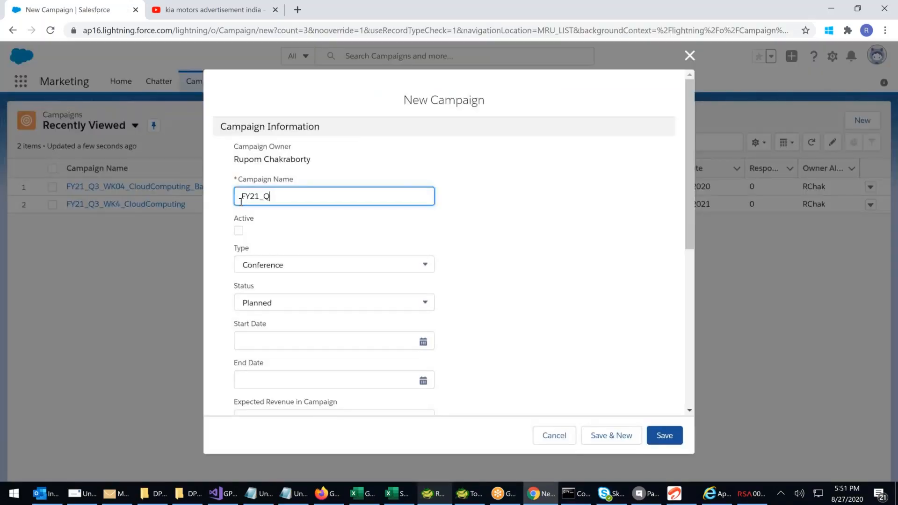
type("3_WK04_CloudComputing_")
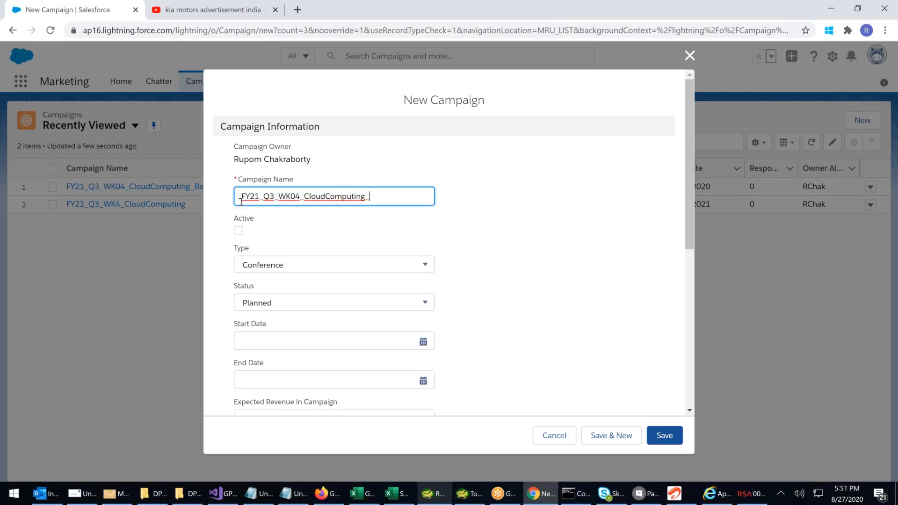
type("Handouts")
left_click(239, 231)
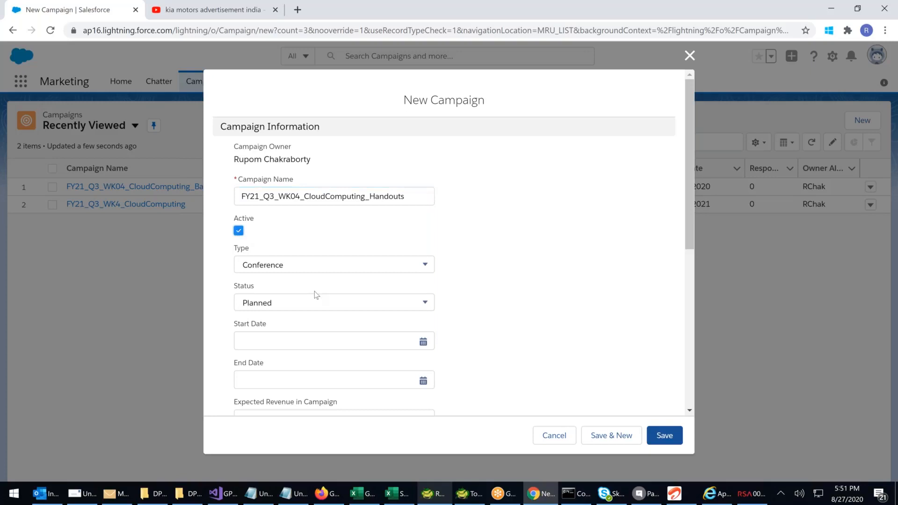
Set the handouts campaign's start date to 8/27/2020 and end date to 9/4/2020, and save the record
scroll(316, 294, "down", 3)
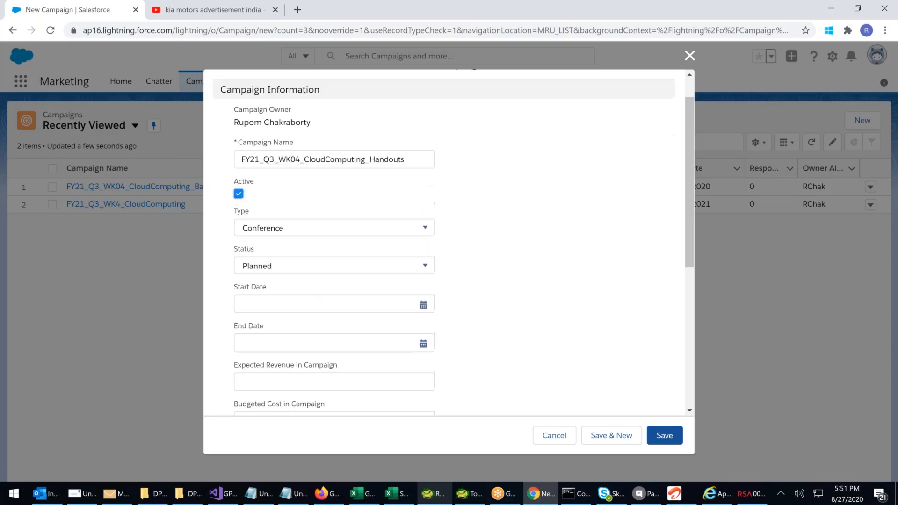
left_click(322, 223)
left_click(341, 354)
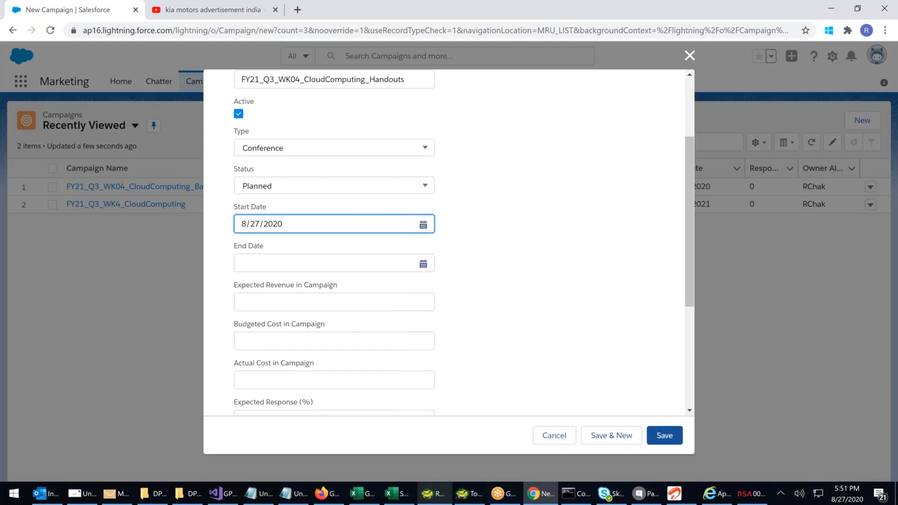
left_click(313, 263)
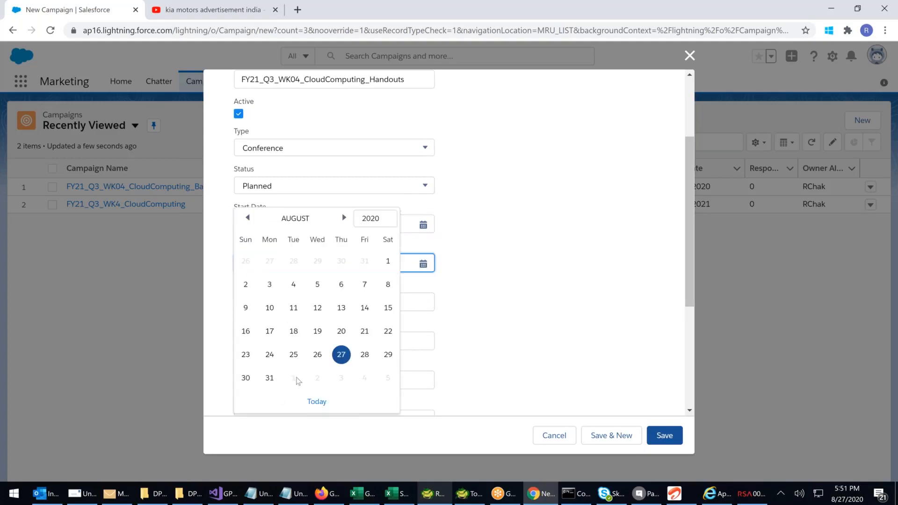
left_click(364, 378)
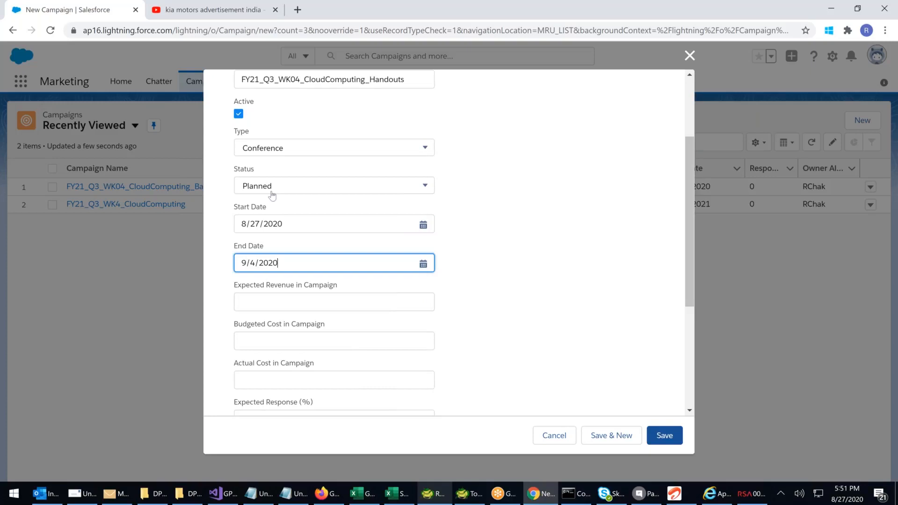
scroll(277, 299, "down", 2)
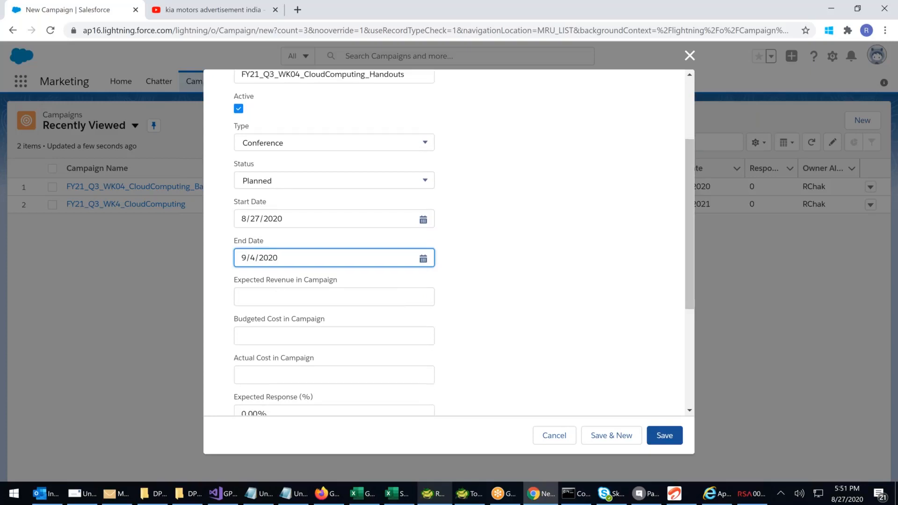
scroll(275, 315, "up", 4)
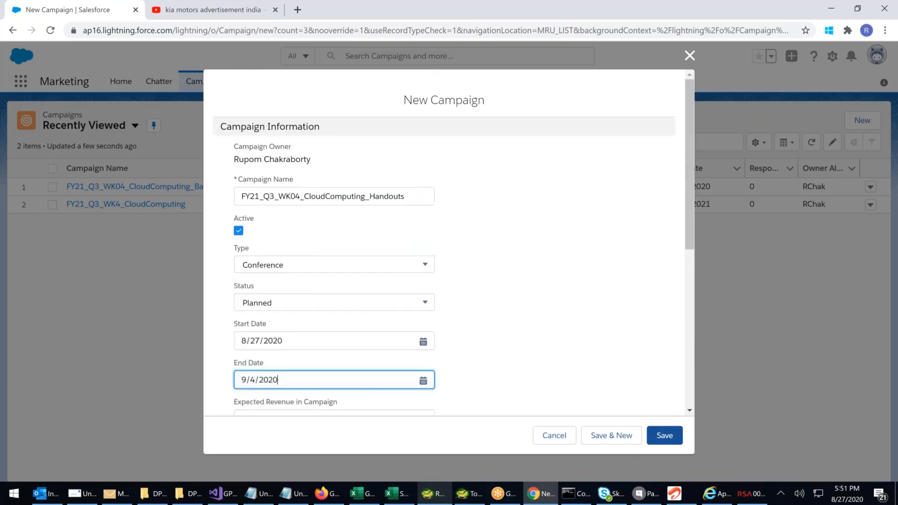
double_click(273, 180)
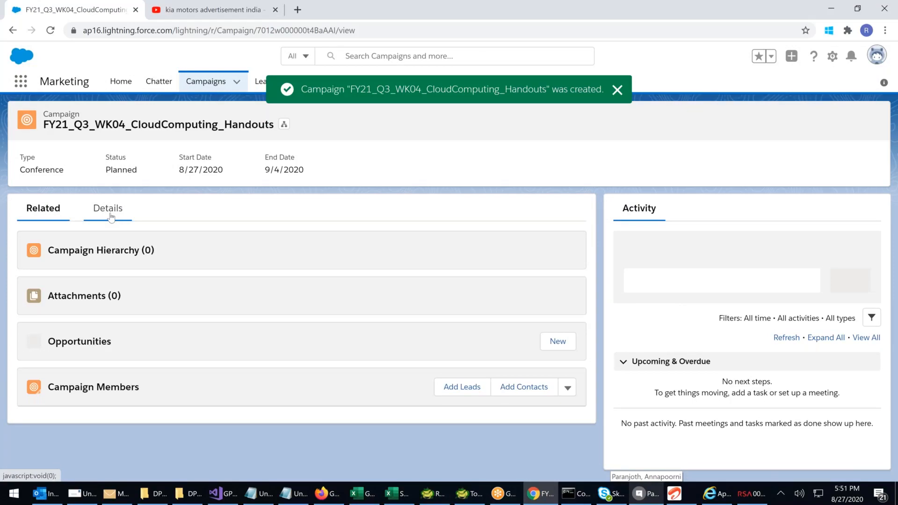
Edit the handouts campaign's details to assign FY21_Q3_WK4_CloudComputing as its parent campaign, and save the change
left_click(110, 216)
scroll(152, 333, "down", 3)
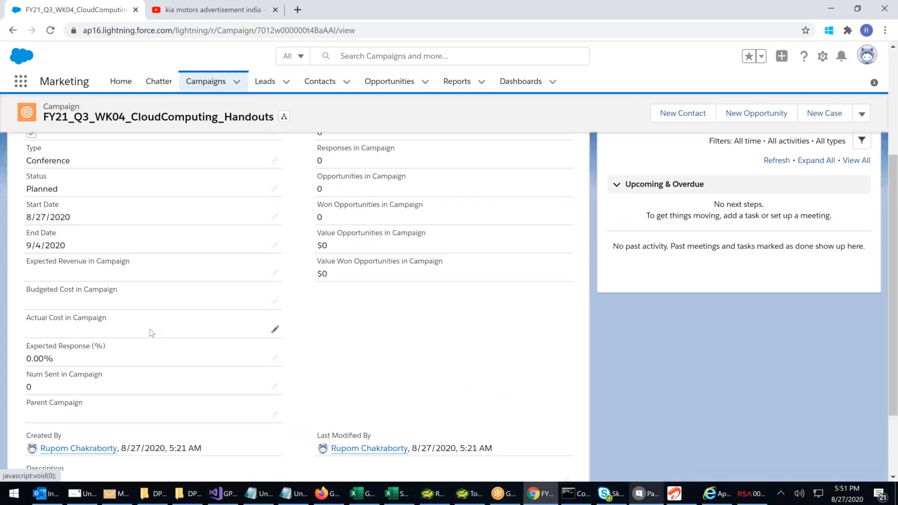
left_click(275, 415)
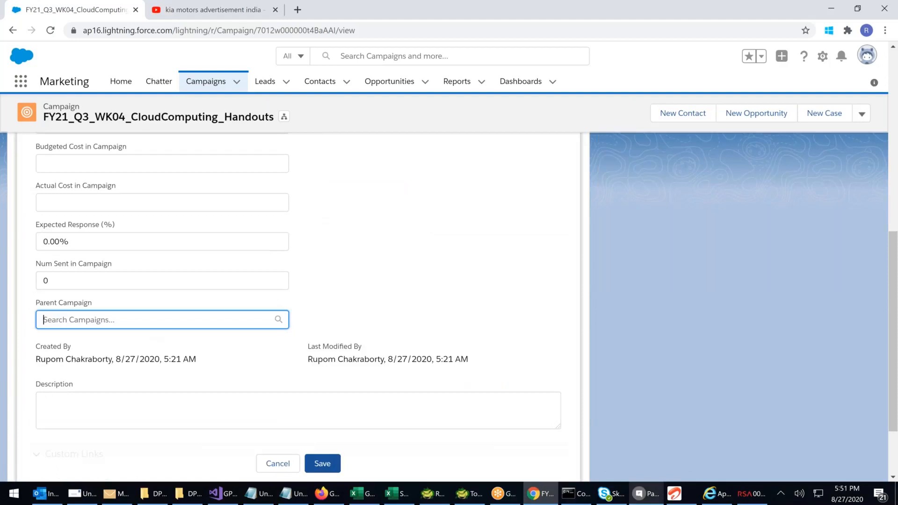
left_click(141, 396)
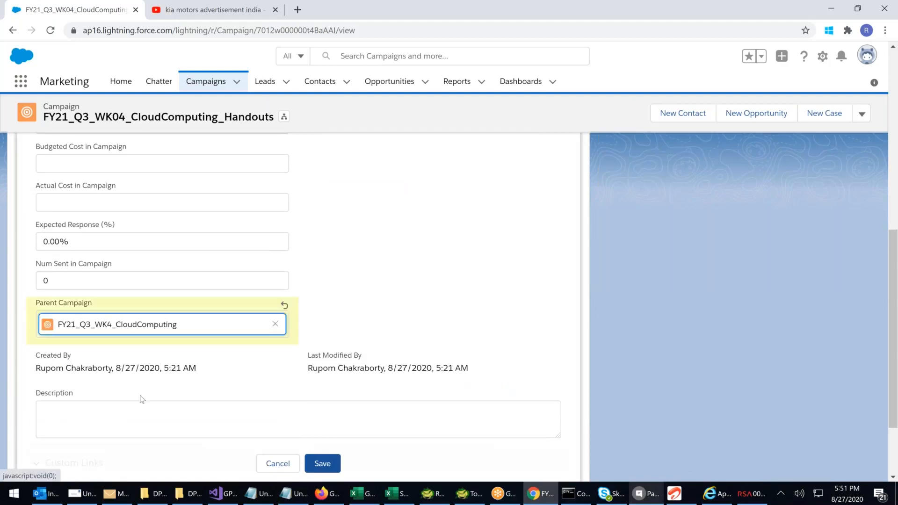
left_click(322, 463)
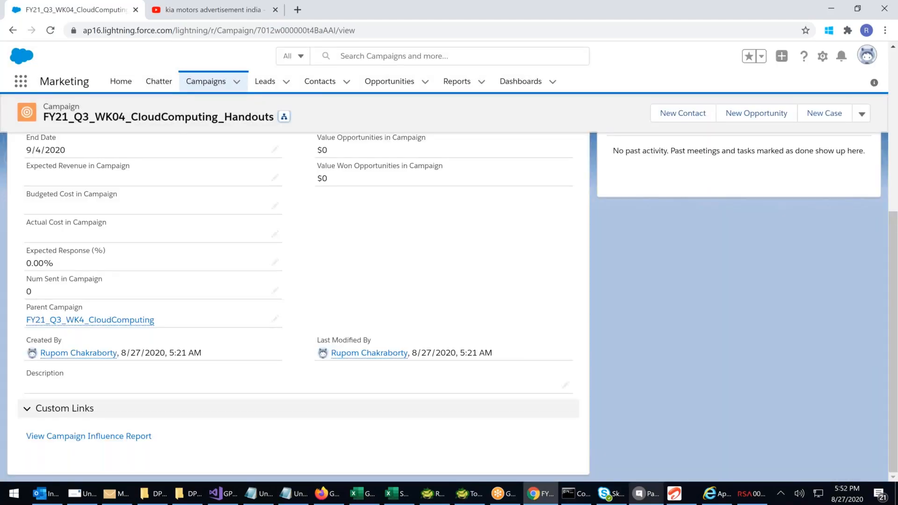
Open the handouts campaign's hierarchy view and check the child campaigns under the cloud computing parent
left_click(283, 117)
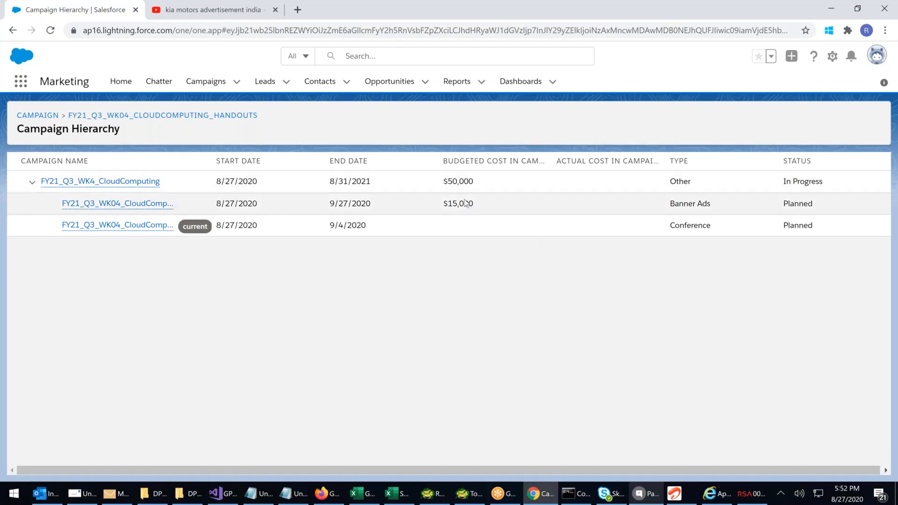
mouse_move(148, 225)
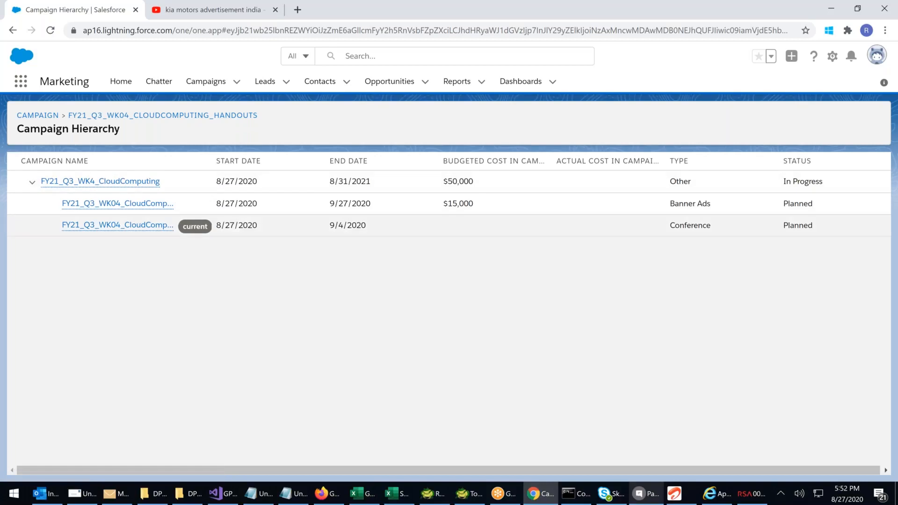
mouse_move(151, 206)
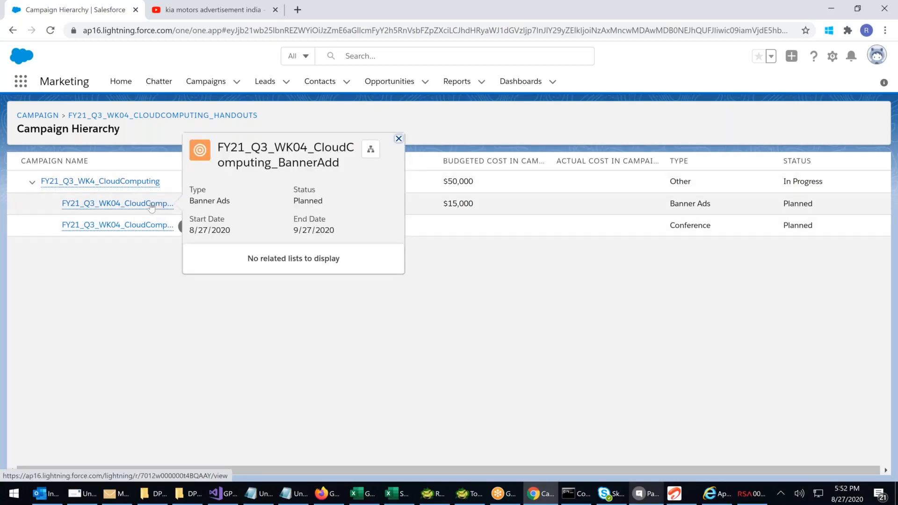
Open the FY21_Q3_WK04_CloudComputing_BannerAdd campaign and start a new event with the subject "Banner Design Planning Session"
left_click(150, 205)
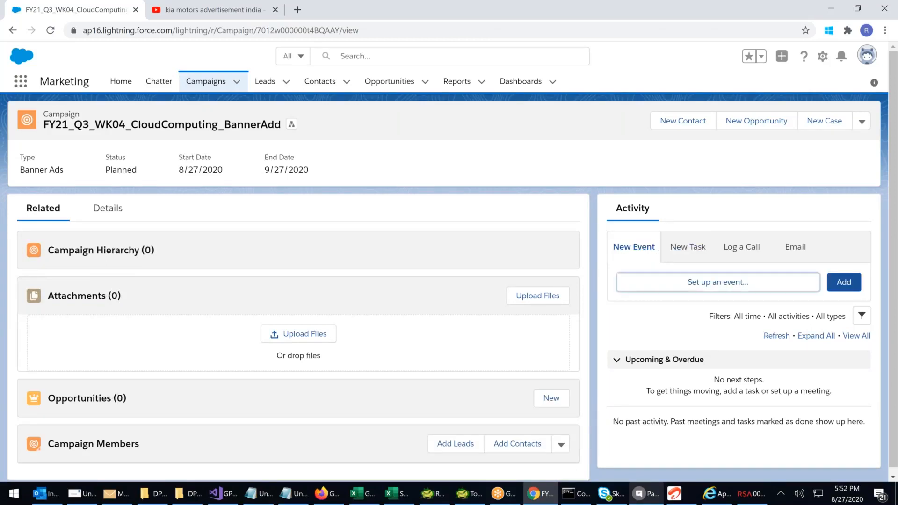
left_click(647, 283)
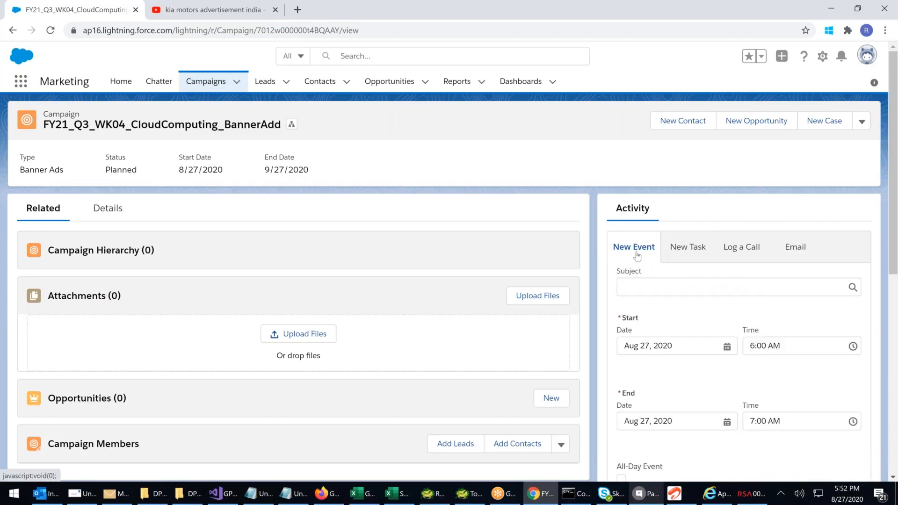
left_click(631, 290)
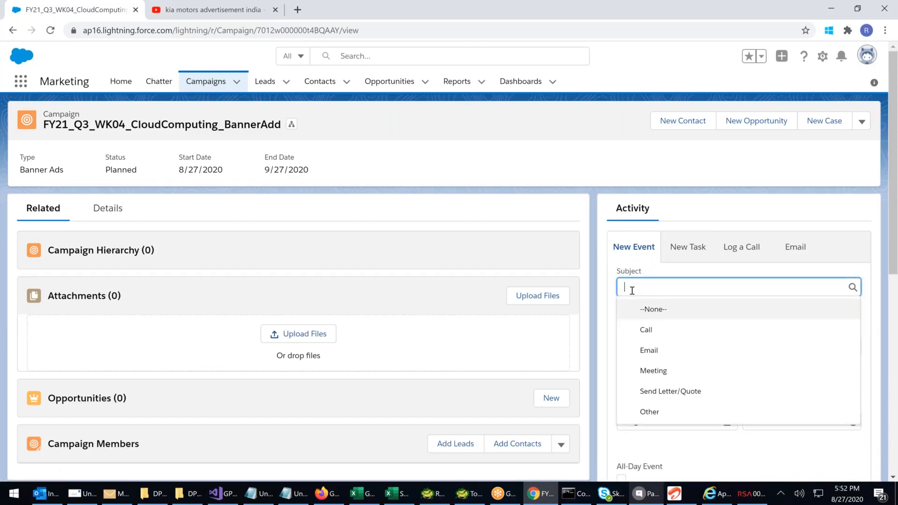
type("Benner ")
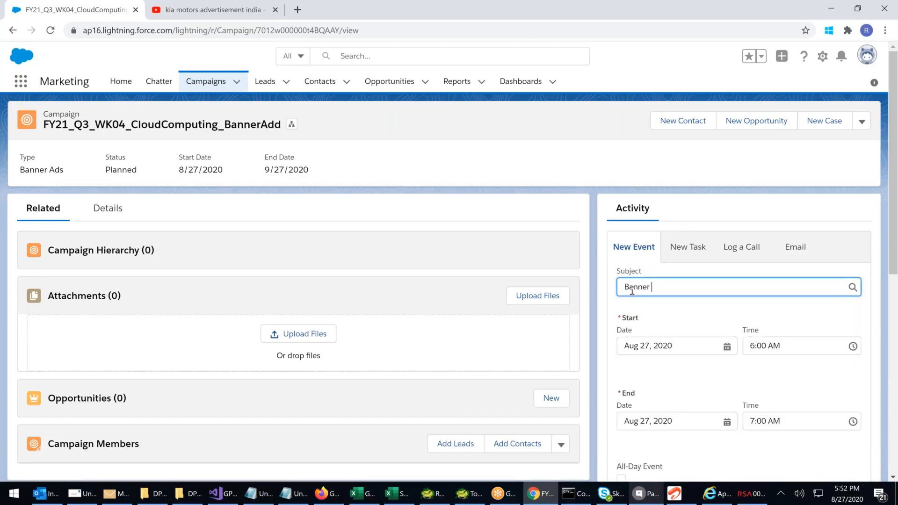
type("Design Planning Session")
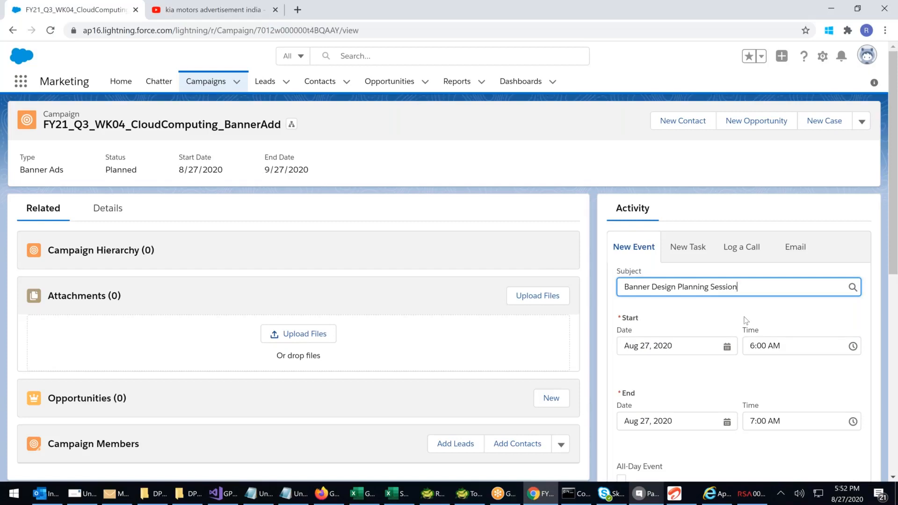
Keep the planning session's start date at Aug 27, 2020 and set its start time to 7:00 PM
left_click(726, 346)
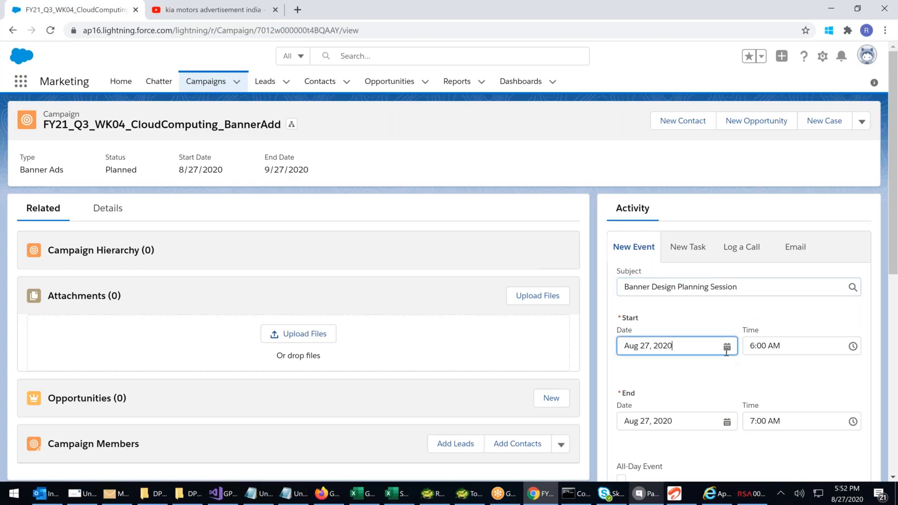
left_click(727, 347)
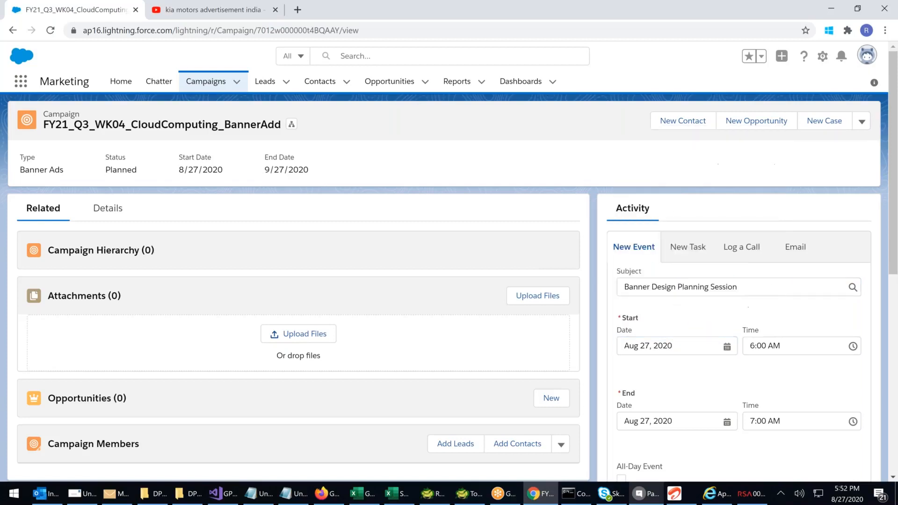
left_click(852, 346)
left_click_drag(855, 387, 856, 446)
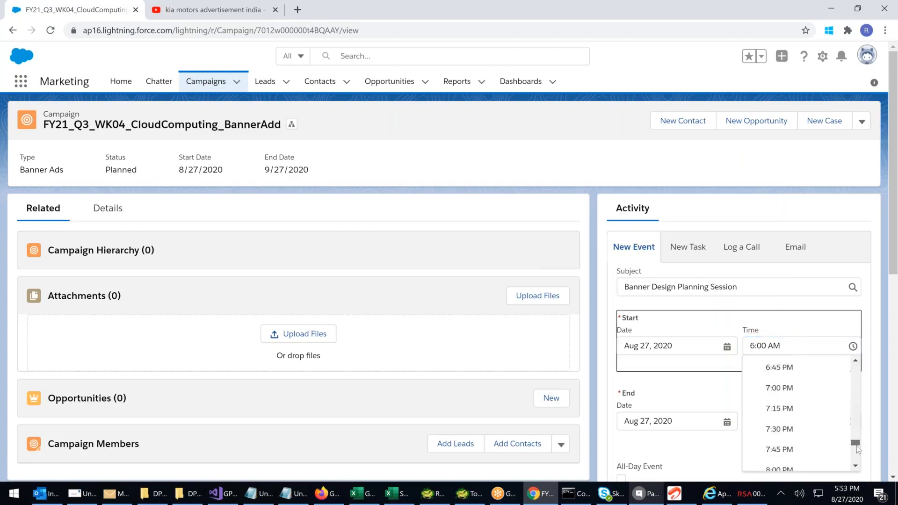
left_click(790, 389)
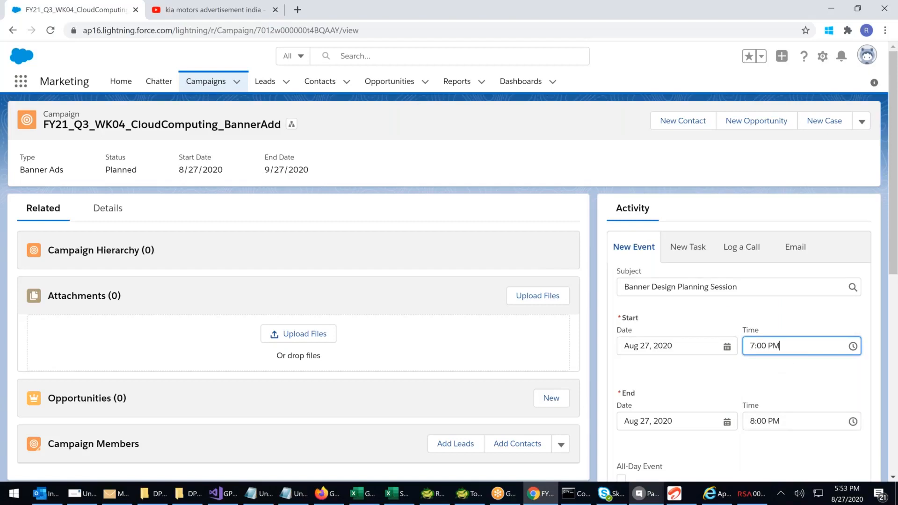
Set the event's location to "Hyderabad Board Room 1", leave the contact name empty, and save the event
scroll(444, 281, "down", 2)
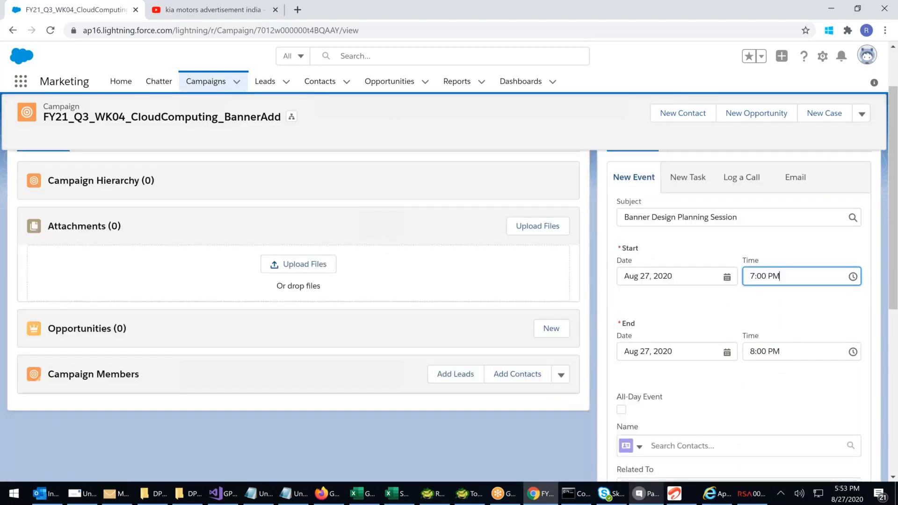
scroll(638, 341, "down", 2)
left_click(638, 341)
left_click(704, 343)
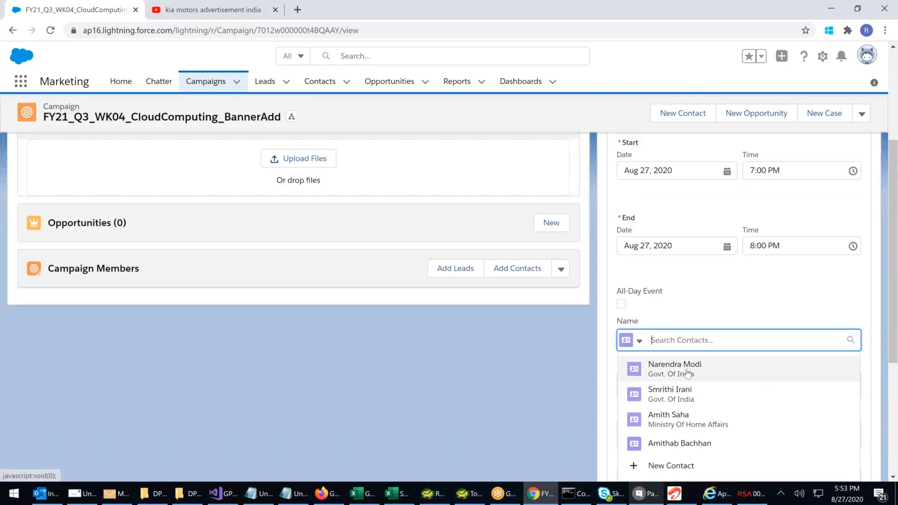
left_click(712, 285)
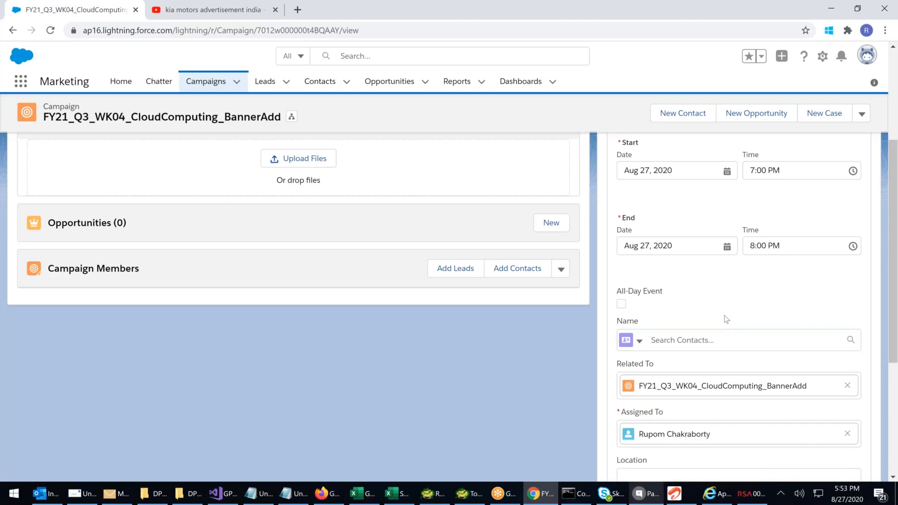
scroll(726, 319, "down", 1)
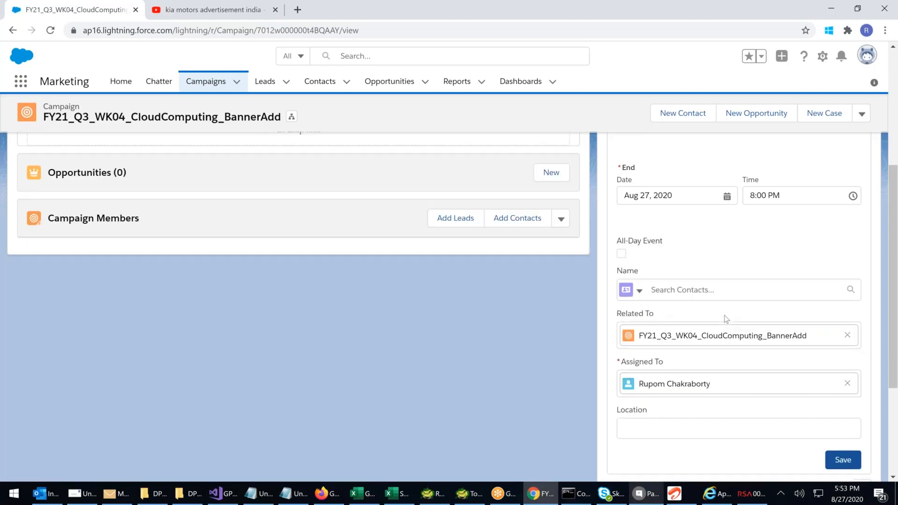
scroll(726, 319, "down", 1)
scroll(726, 319, "down", 1)
left_click(666, 360)
type("Hyderabad Board Room 1")
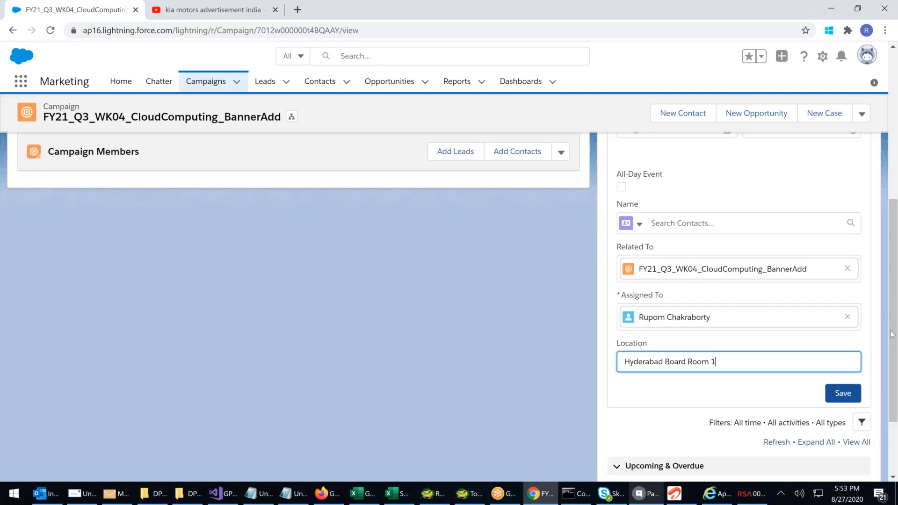
left_click(842, 393)
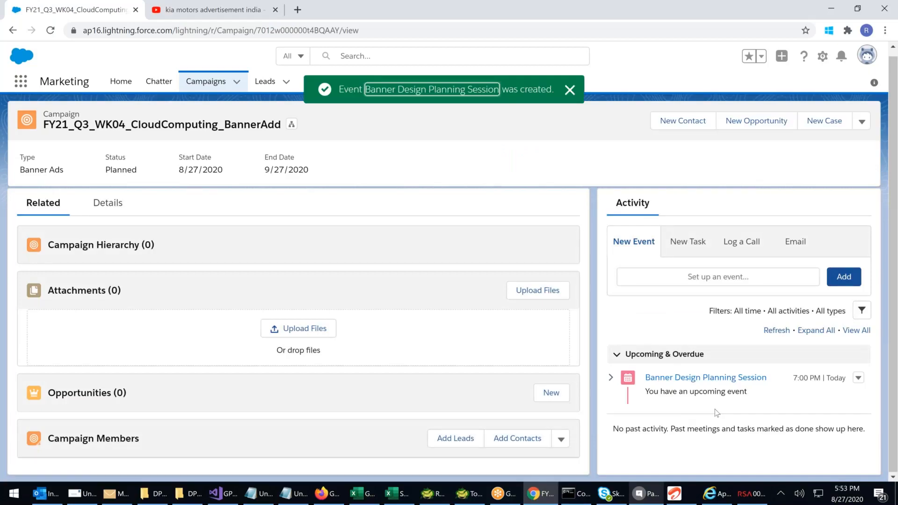
Start logging a call on the banner campaign with the subject "Called Ramesh Printers"
left_click(700, 240)
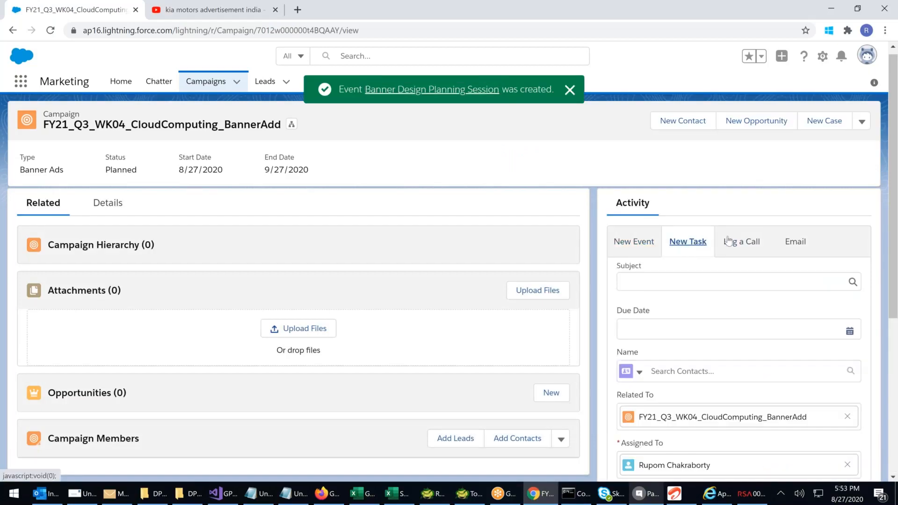
left_click(745, 243)
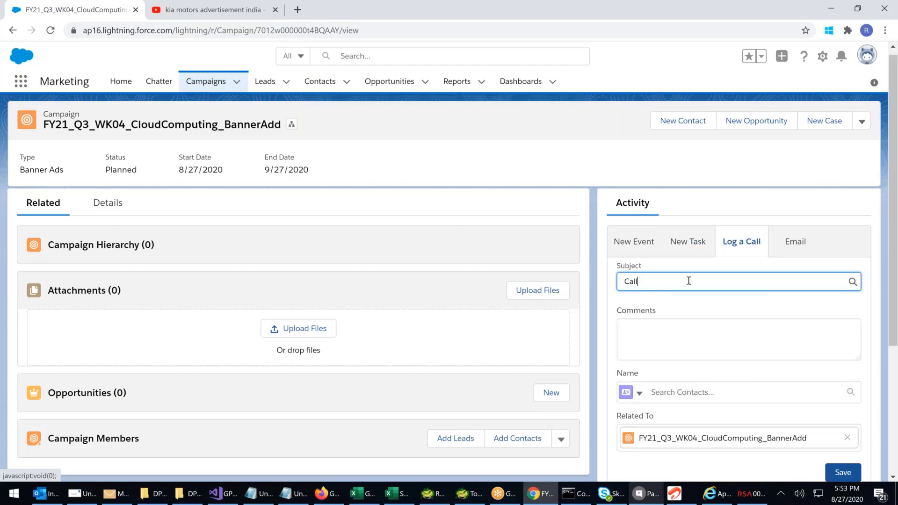
left_click(699, 281)
type("Called ")
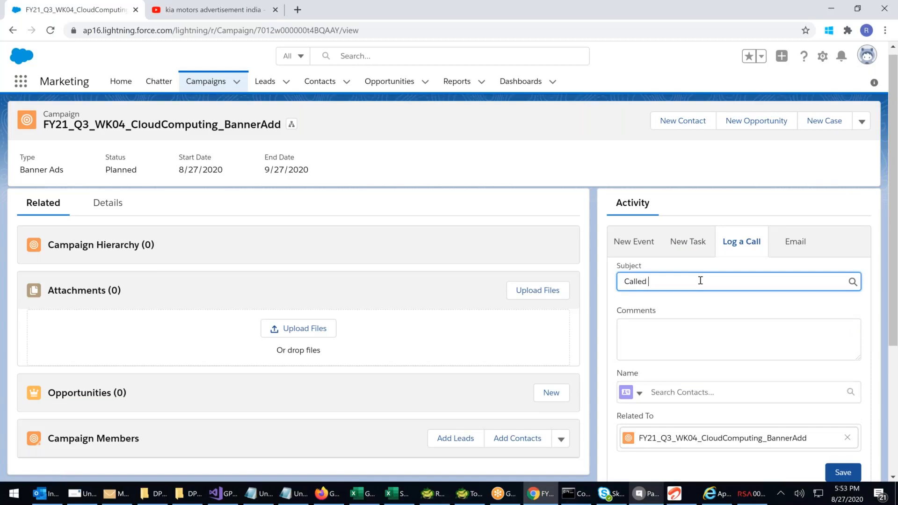
type("Ramesh Printers")
Add the comment "to discuss about the Printing Cost" to the call log, save it without a contact, and review the activity timeline
left_click(654, 322)
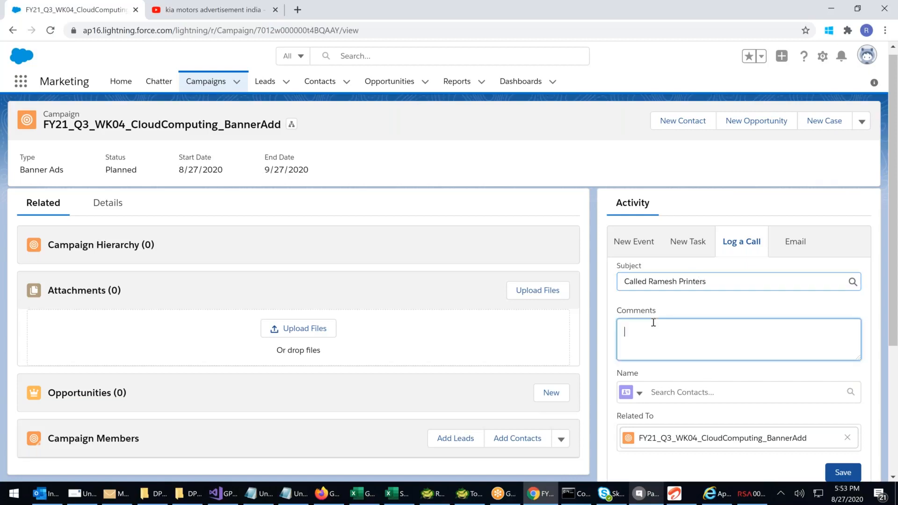
type("to ")
type("discuss ")
type("about the P")
type("rinr")
type("ting Cost")
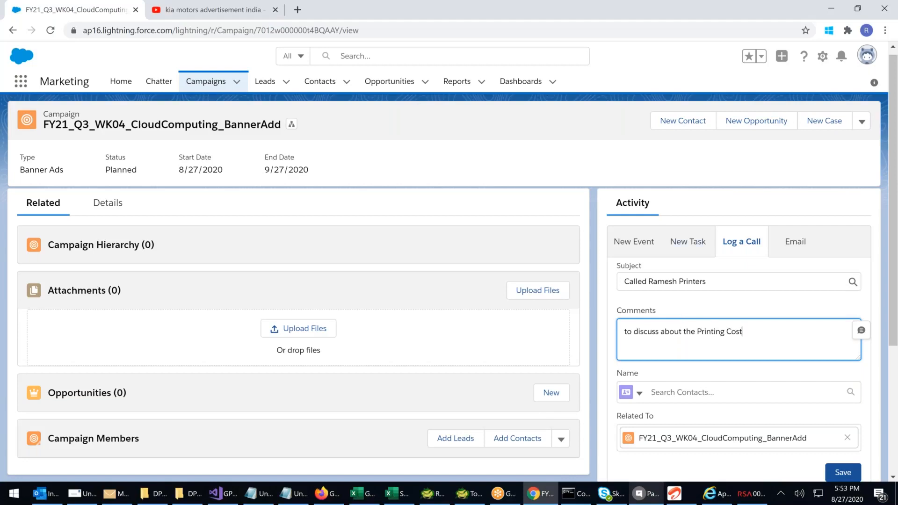
scroll(694, 289, "down", 2)
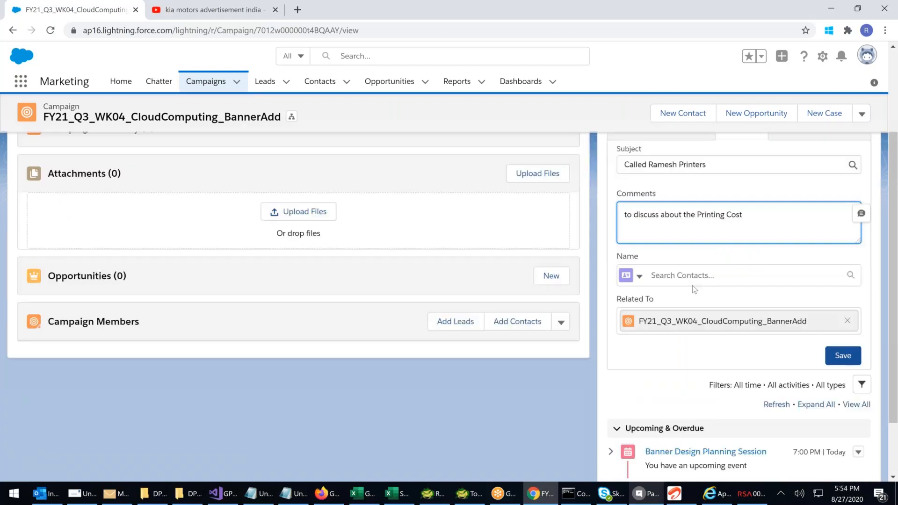
left_click(693, 280)
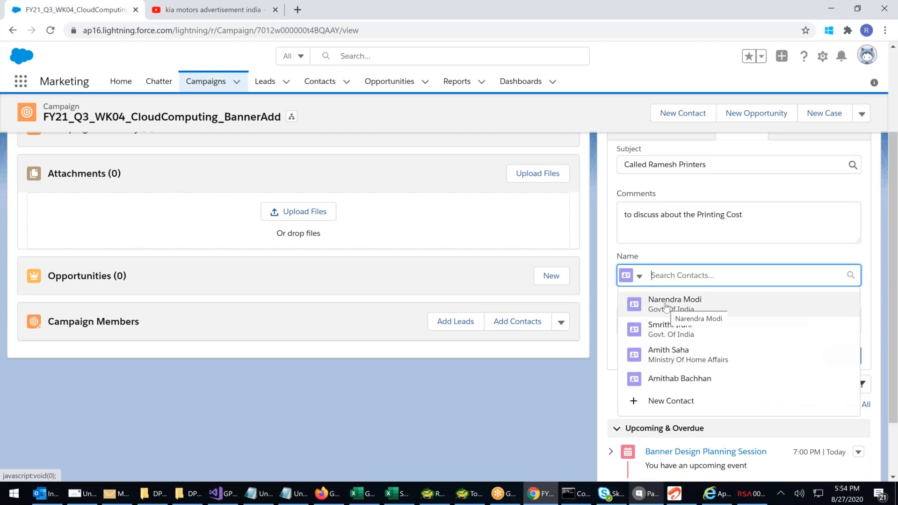
left_click(655, 256)
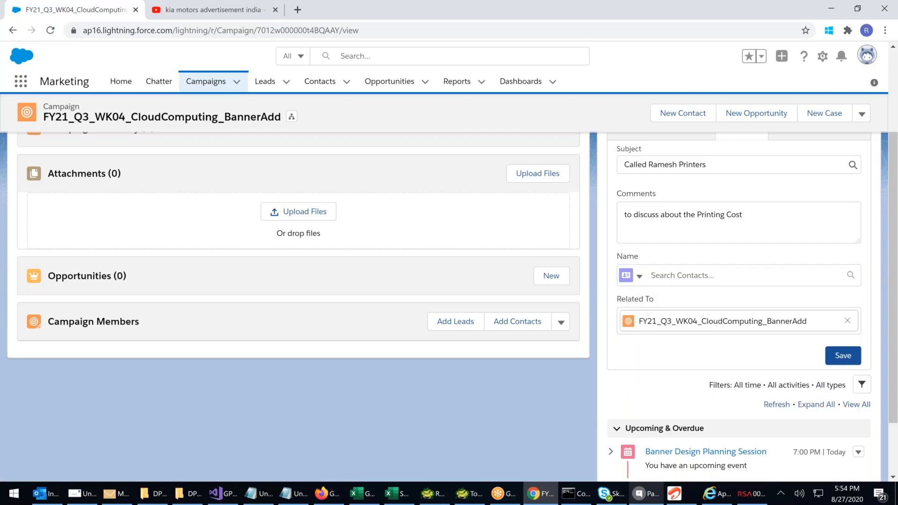
scroll(452, 307, "down", 1)
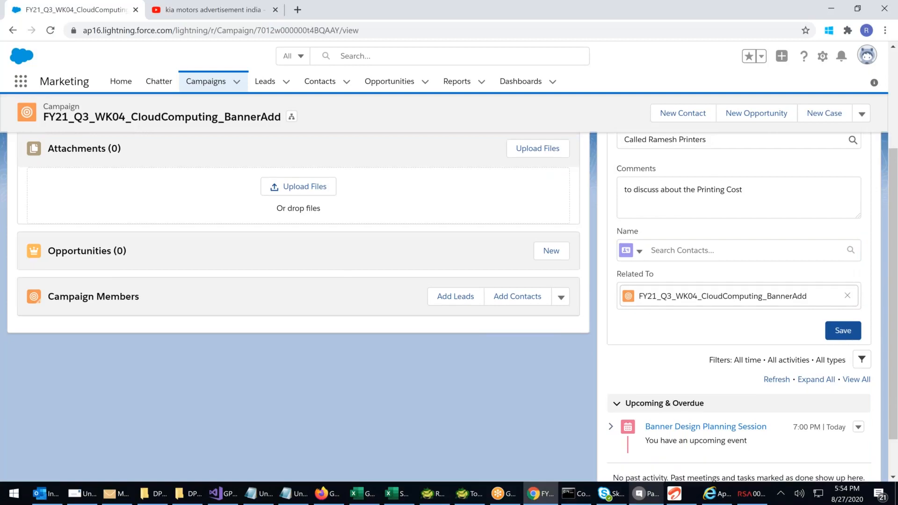
left_click(843, 330)
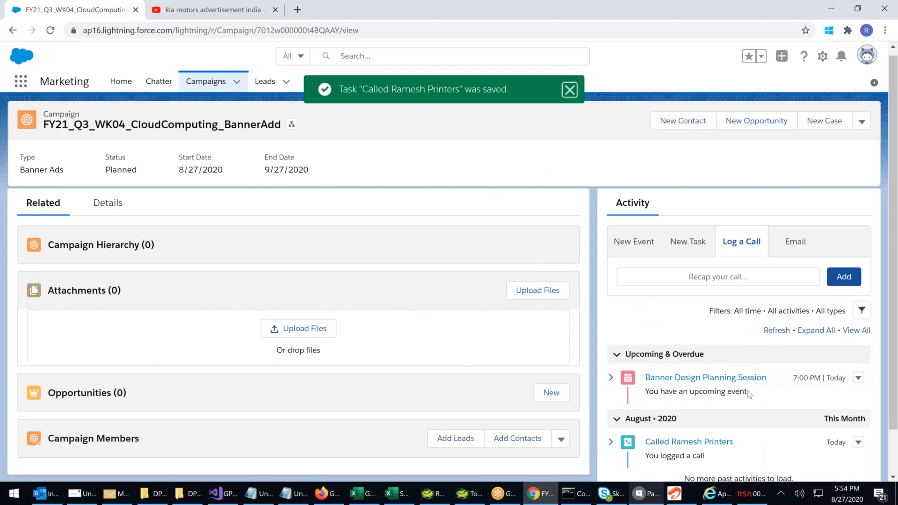
scroll(749, 394, "down", 1)
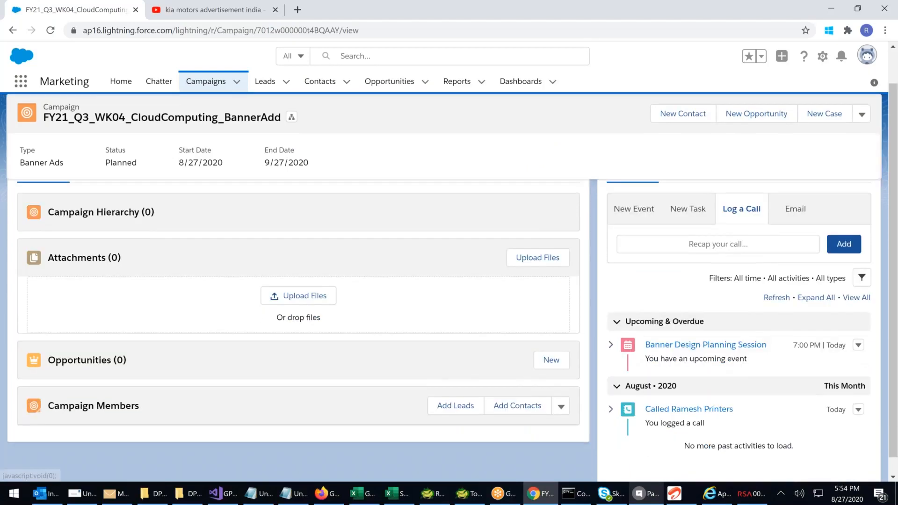
scroll(732, 369, "down", 1)
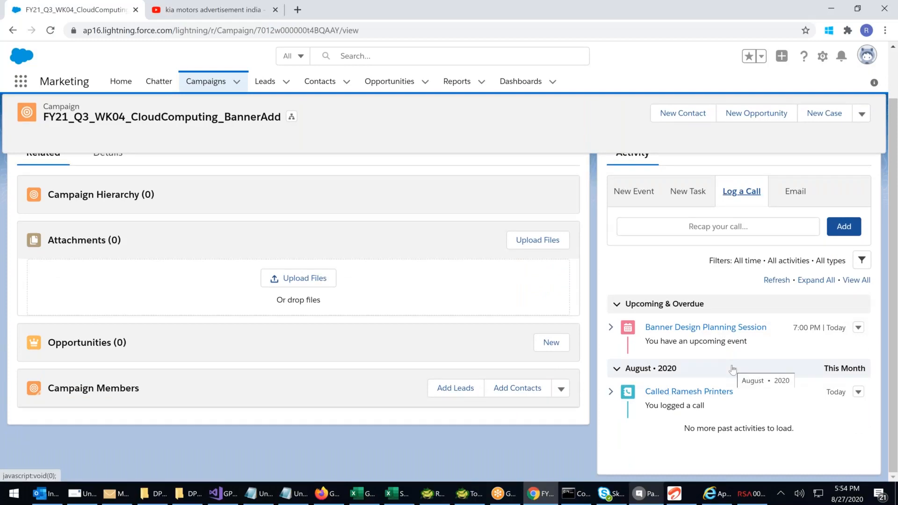
scroll(732, 369, "up", 1)
scroll(732, 370, "up", 1)
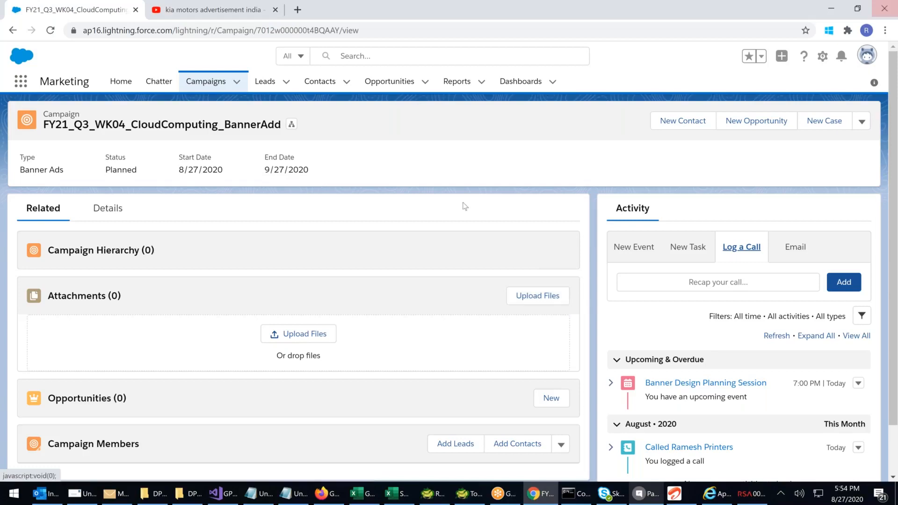
Start uploading a file to the campaign's attachments and browse to the OF91 folder on the C: drive
left_click(311, 336)
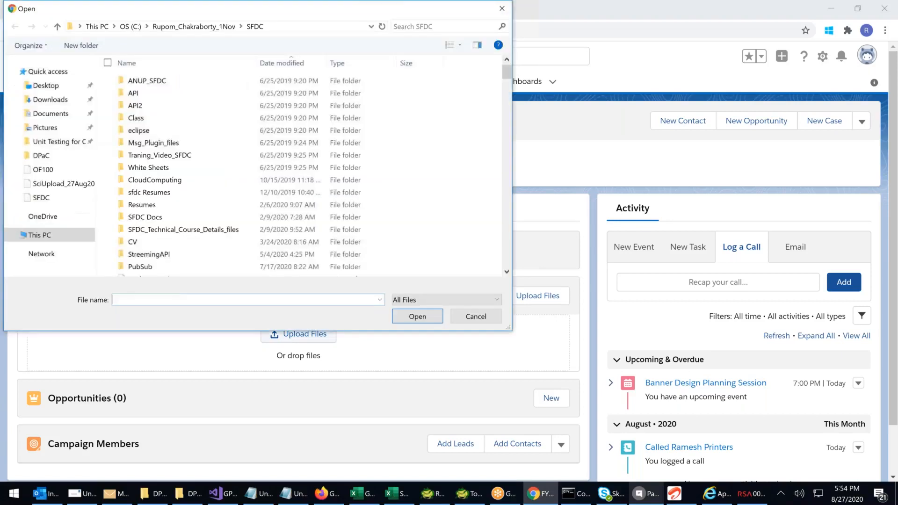
scroll(46, 163, "down", 3)
left_click(49, 128)
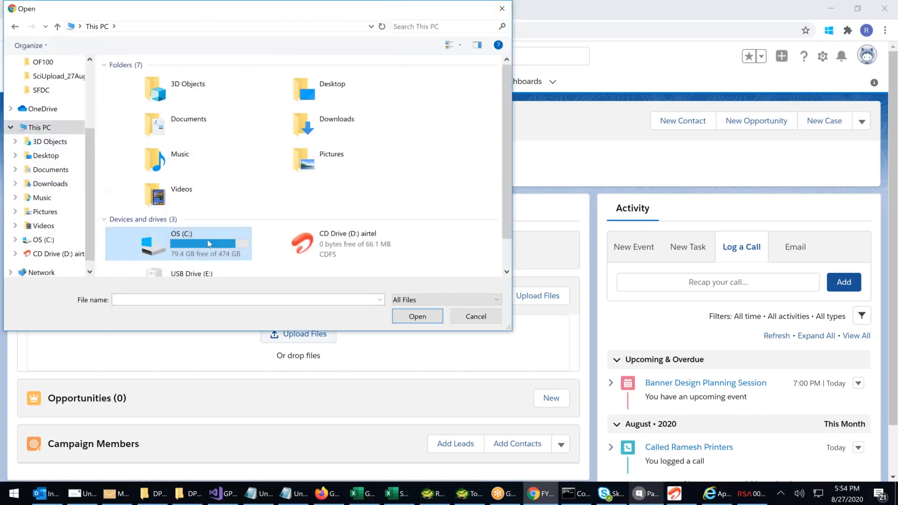
double_click(209, 244)
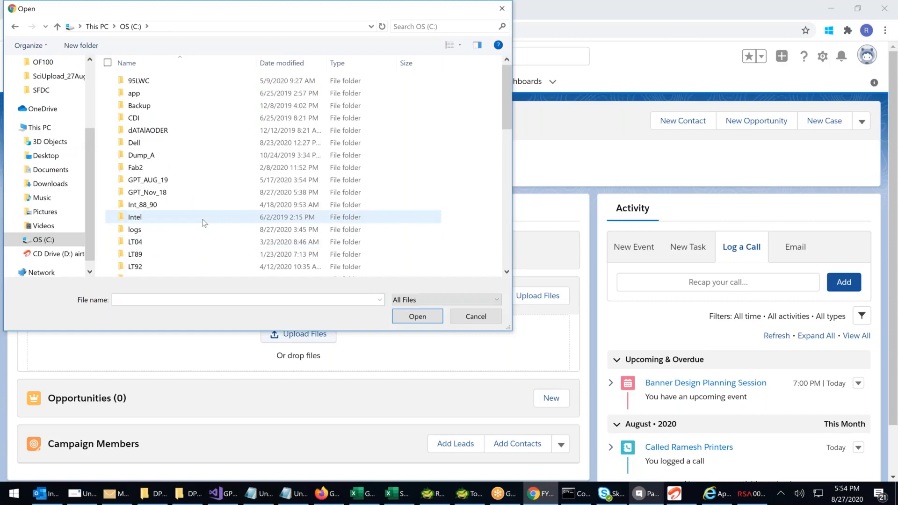
scroll(204, 223, "down", 1)
scroll(205, 223, "down", 1)
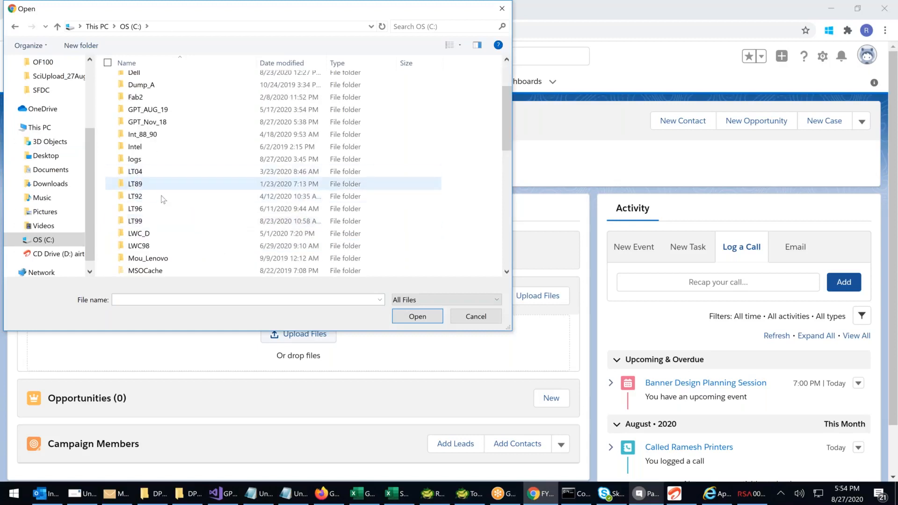
scroll(162, 196, "down", 3)
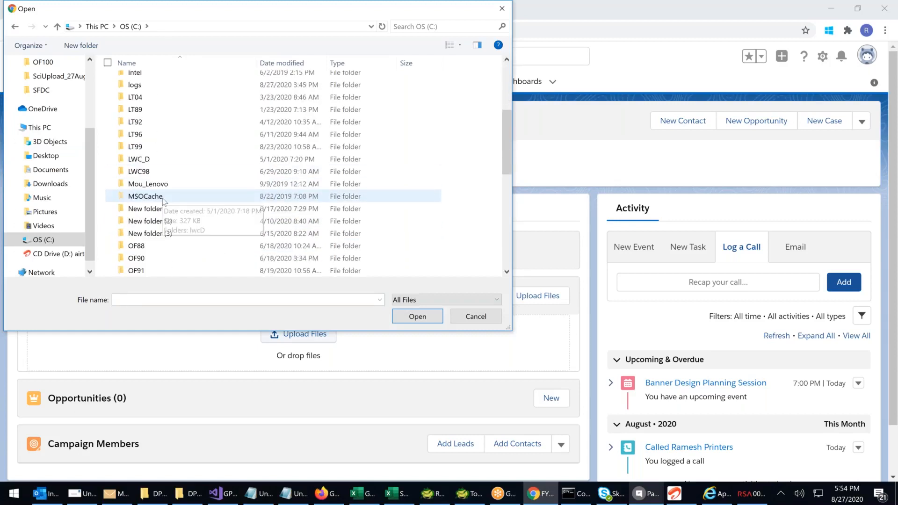
left_click(141, 236)
double_click(140, 234)
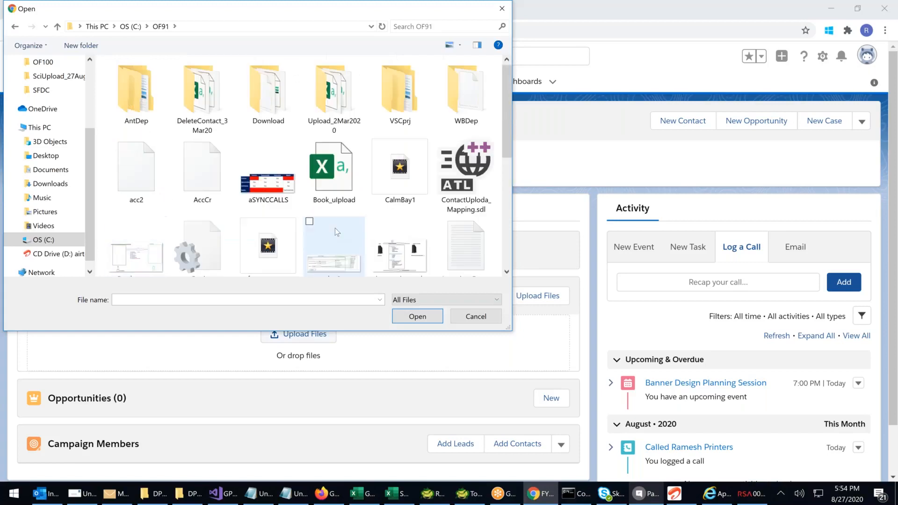
Upload the SpiceJet-Book-Now-Pay-Later image as the campaign's attachment and finish the upload
scroll(335, 229, "down", 1)
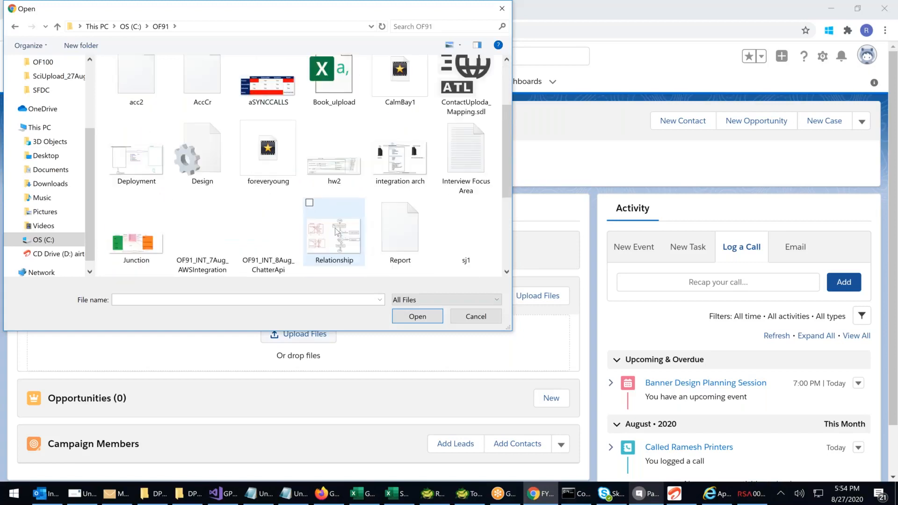
scroll(335, 229, "down", 2)
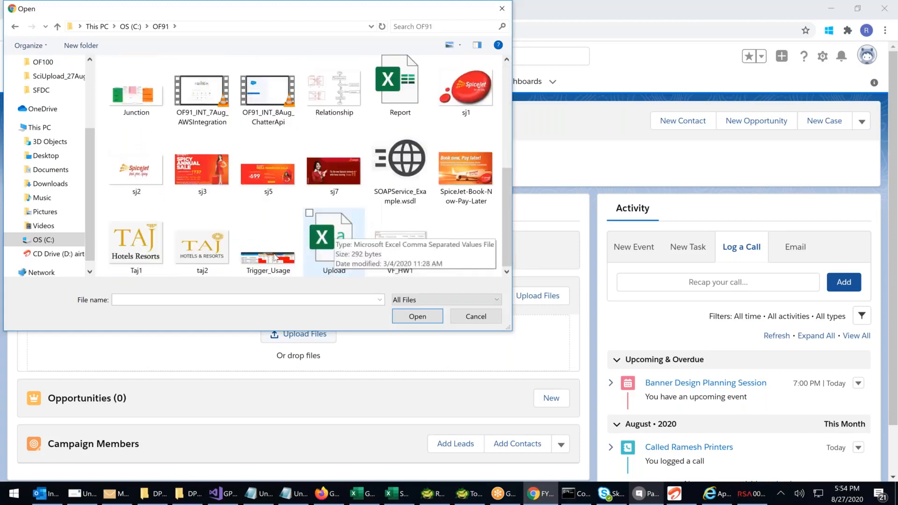
left_click(454, 174)
left_click(417, 317)
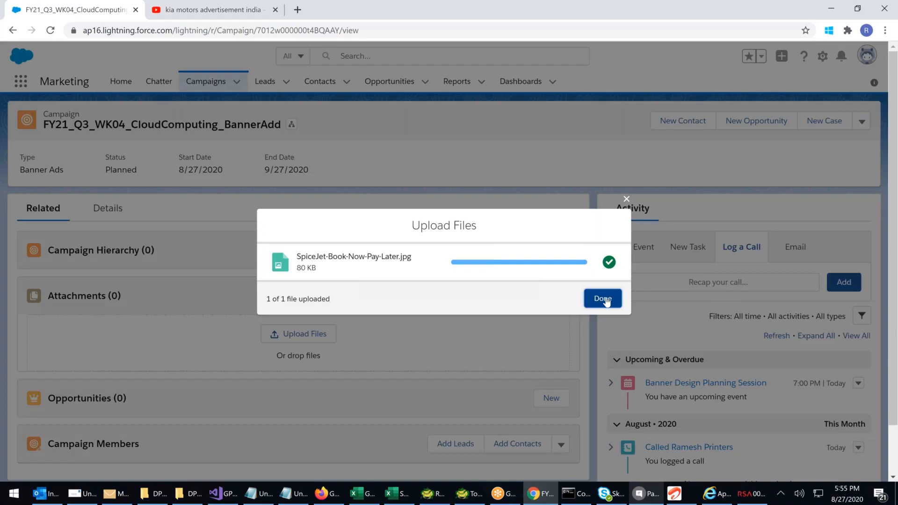
left_click(603, 299)
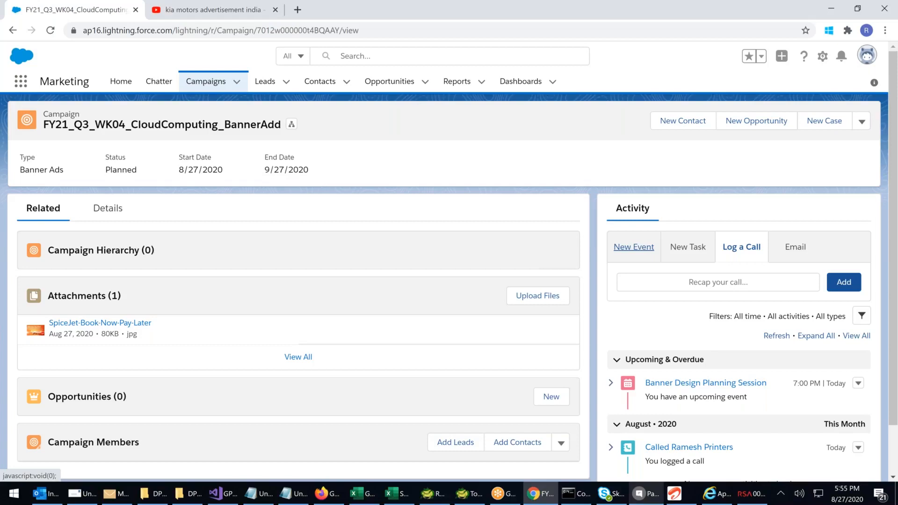
Open the email composer in the banner campaign's activity section
left_click(795, 252)
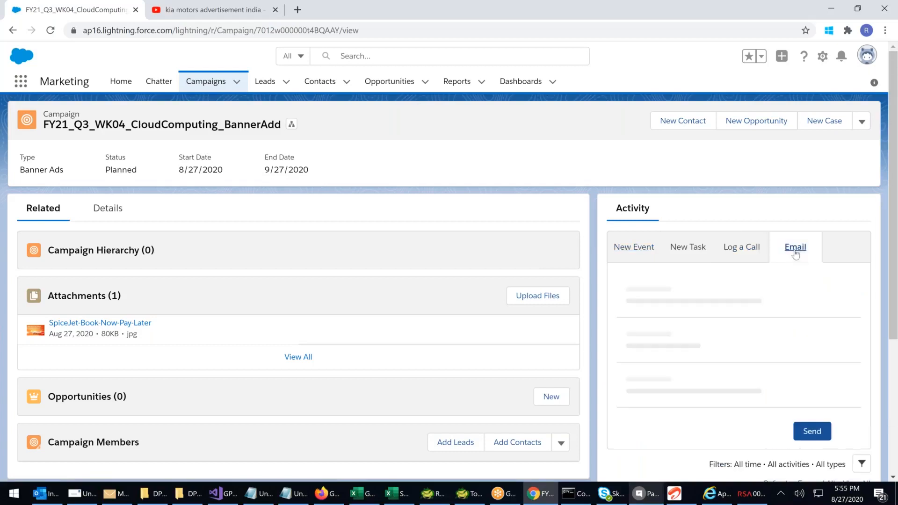
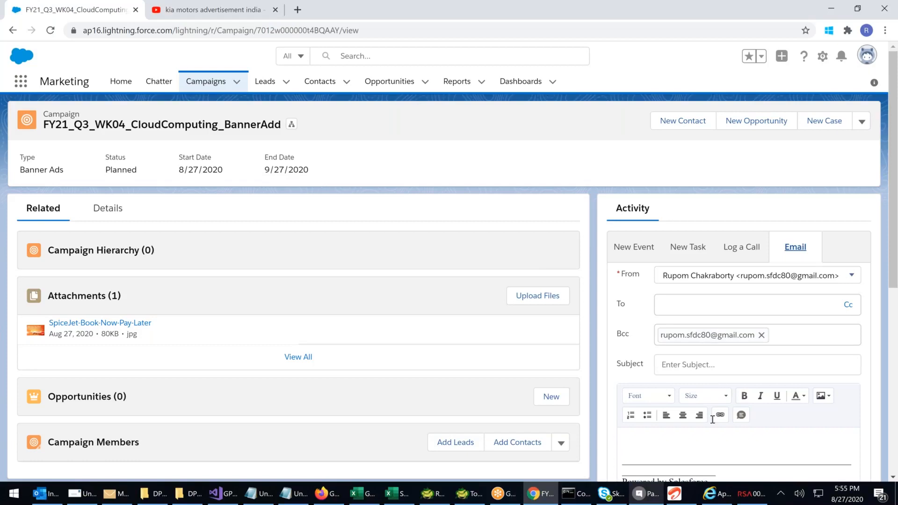
Review the banner campaign's email composer, call log form and activity timeline
scroll(712, 419, "down", 1)
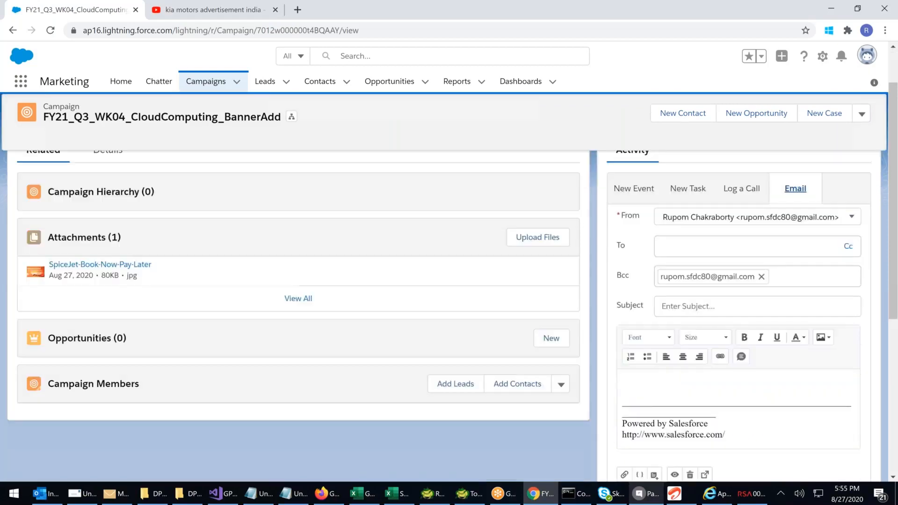
scroll(781, 339, "up", 1)
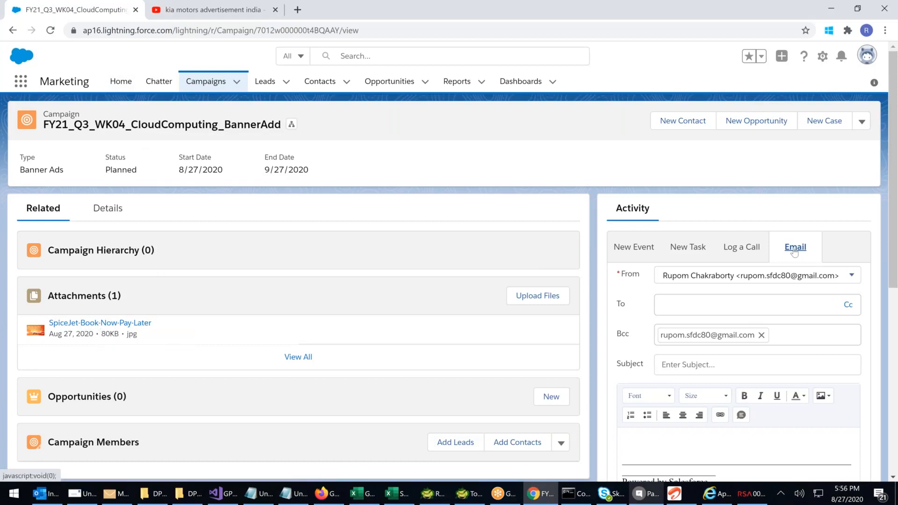
left_click(735, 248)
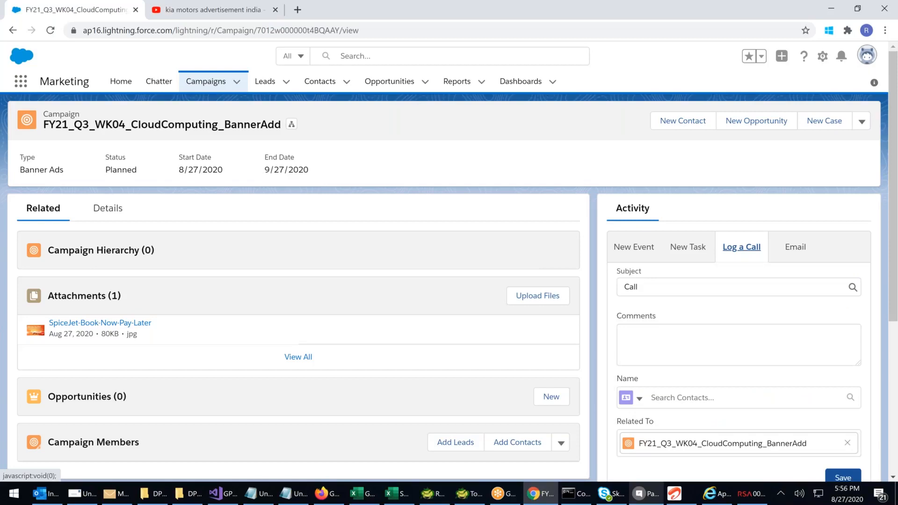
scroll(739, 281, "down", 2)
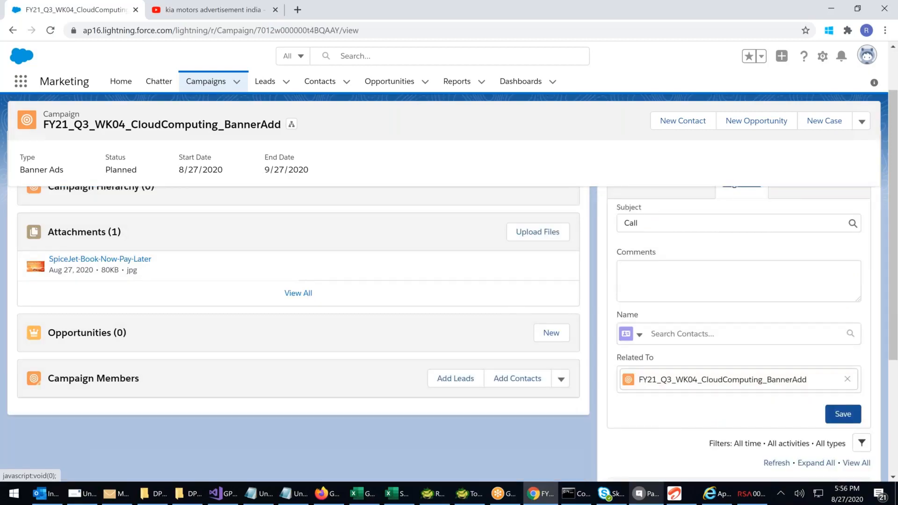
scroll(705, 396, "down", 4)
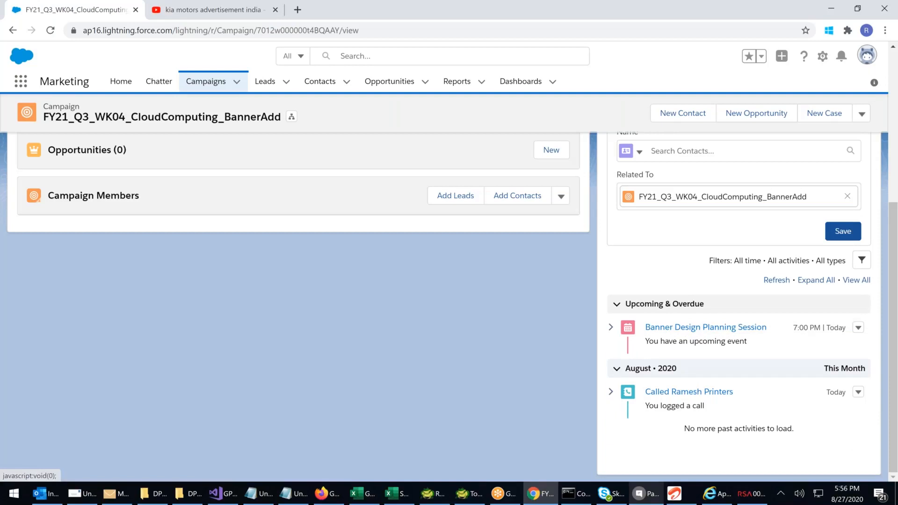
scroll(452, 308, "up", 1)
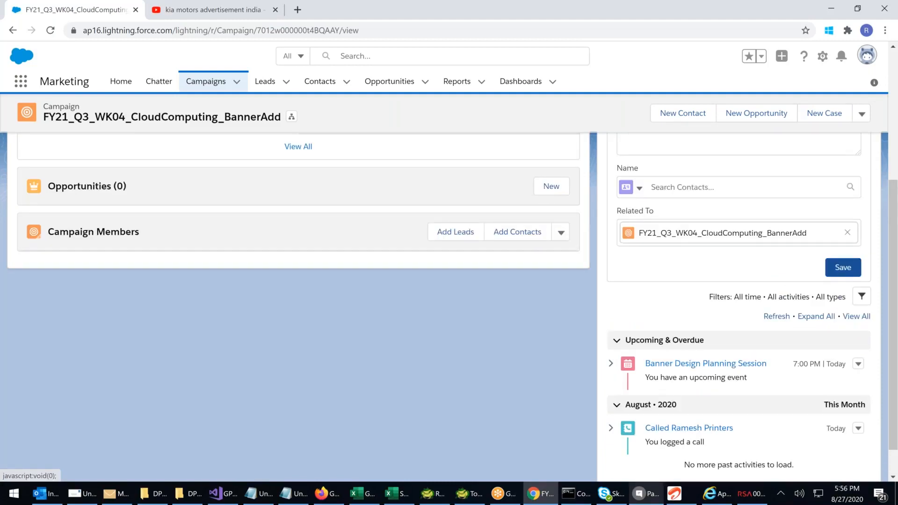
scroll(126, 339, "up", 5)
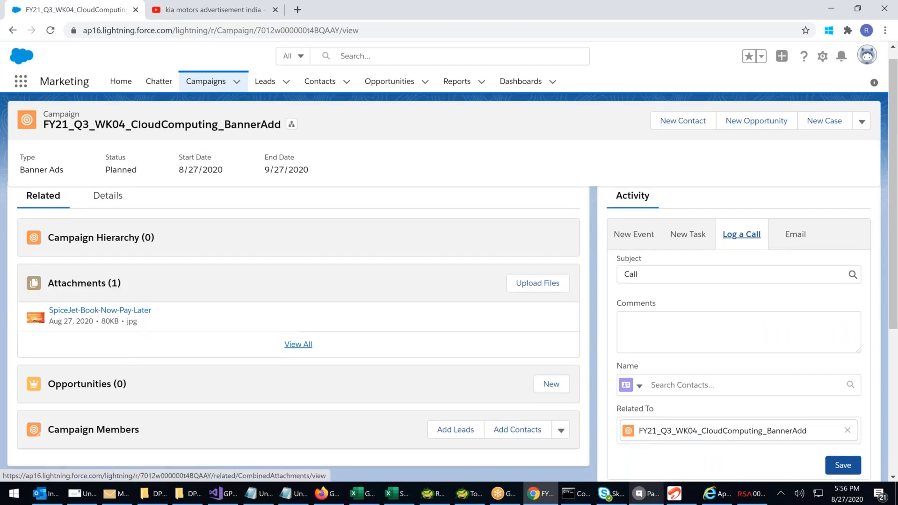
View the FY21_Q3_WK04_CloudComputing_Handouts campaign record and return to the campaign list
left_click(204, 87)
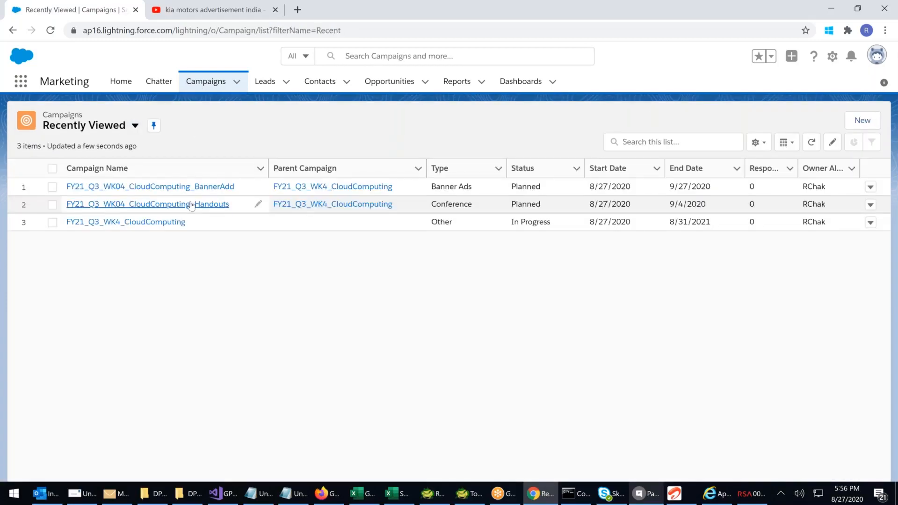
left_click(191, 204)
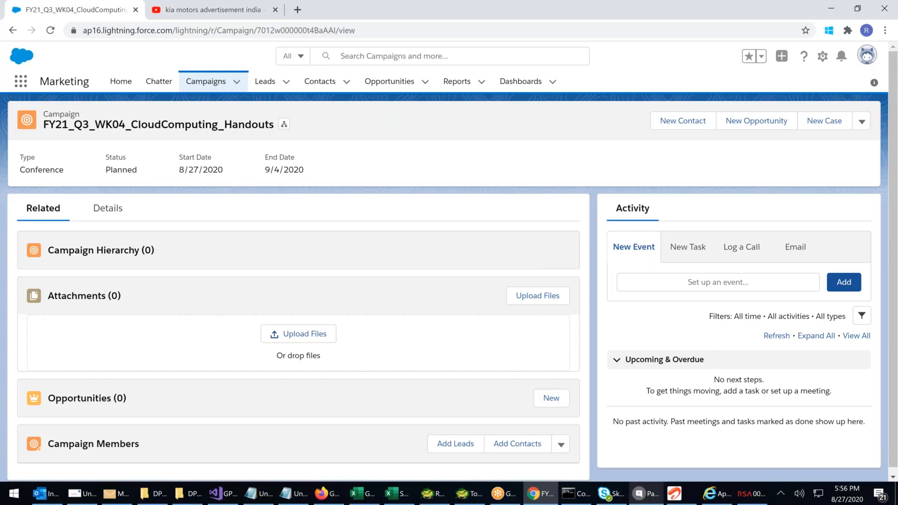
left_click(198, 84)
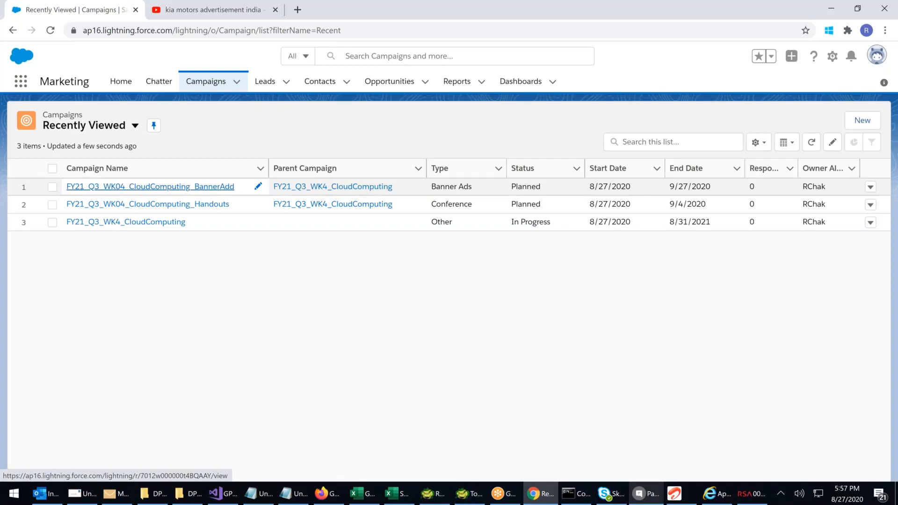
Open the campaign hierarchy of FY21_Q3_WK04_CloudComputing_BannerAdd and preview its parent campaign's details
left_click(150, 186)
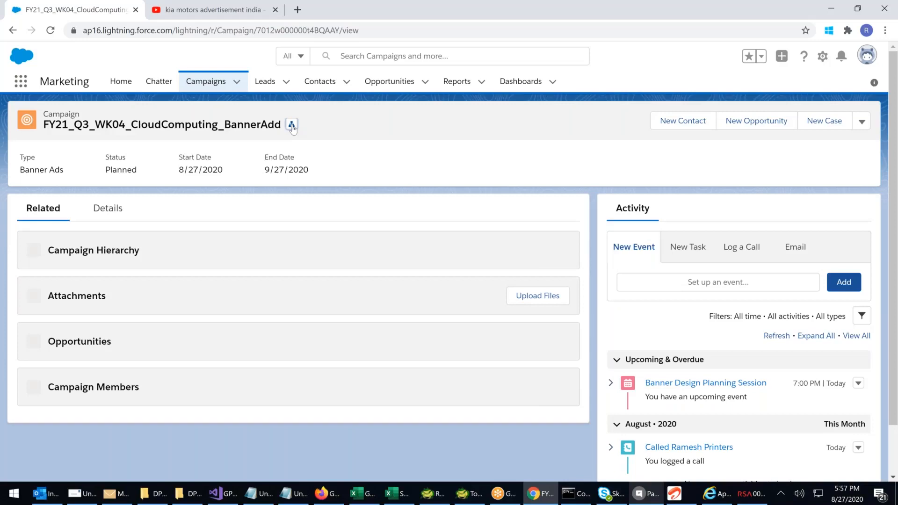
left_click(291, 125)
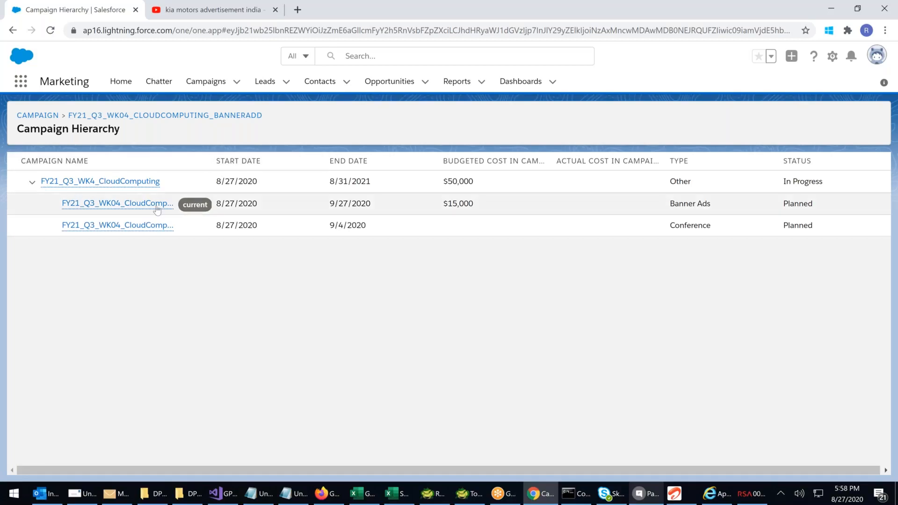
mouse_move(150, 209)
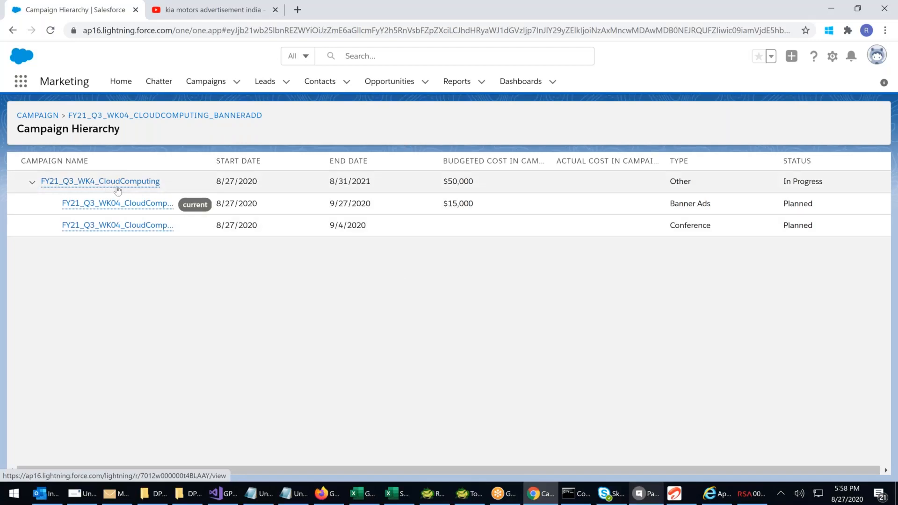
mouse_move(121, 185)
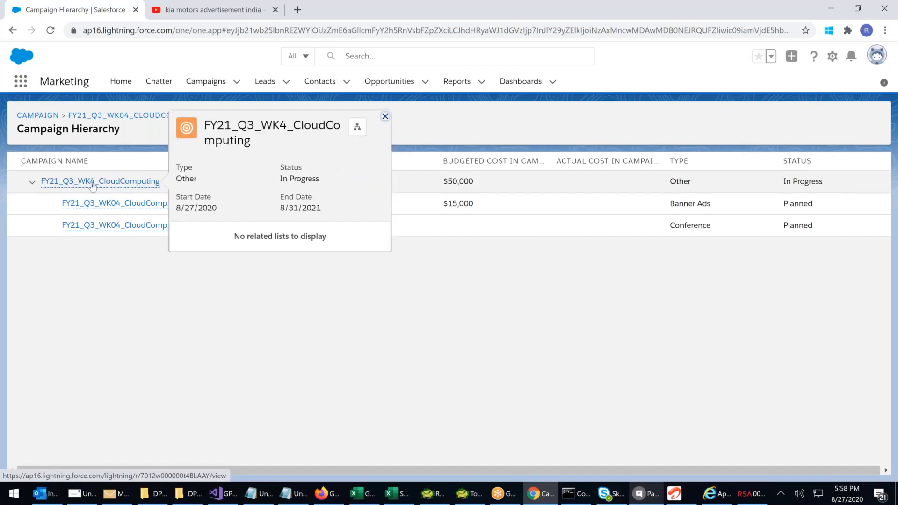
mouse_move(94, 185)
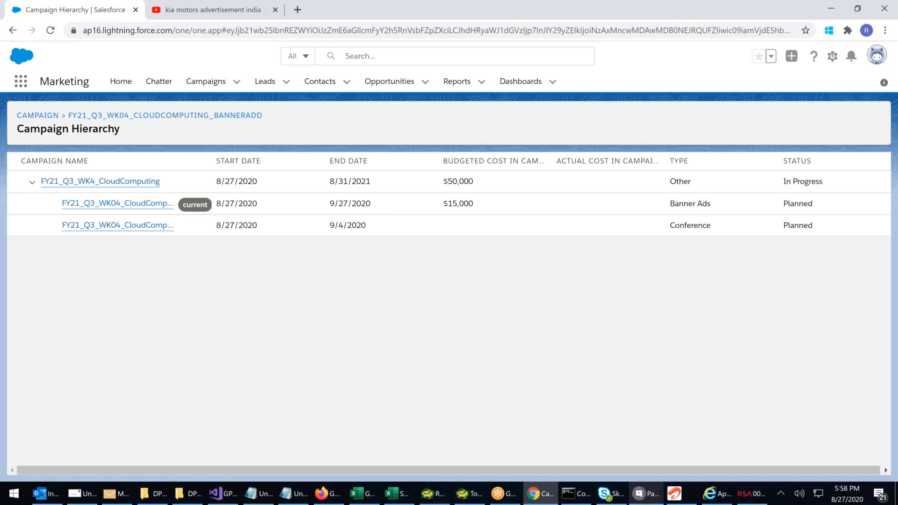
Create an active campaign named FY21_CloudComputing and save it
left_click(207, 84)
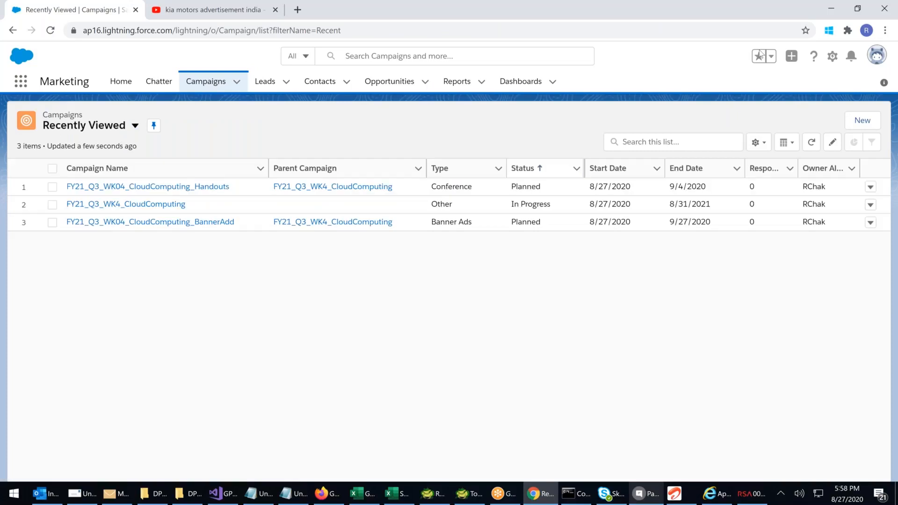
left_click(860, 122)
type("FY21_C")
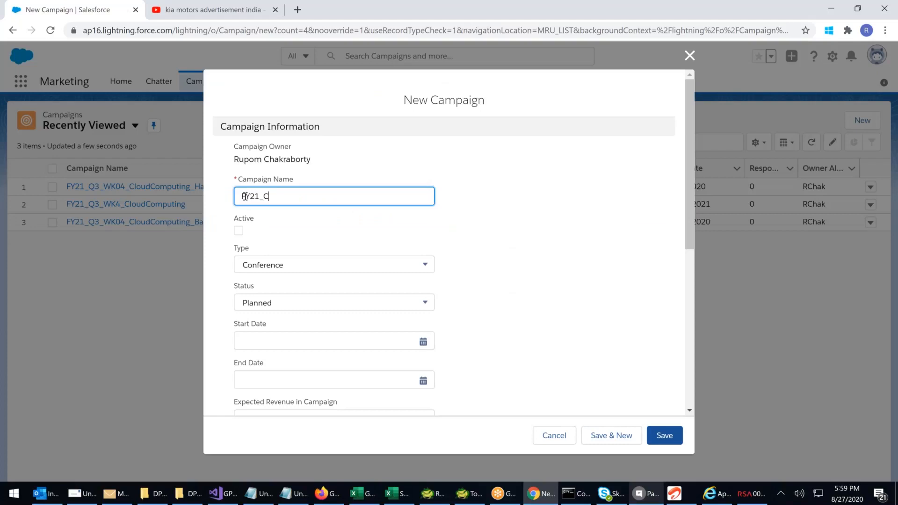
type("loudComputing")
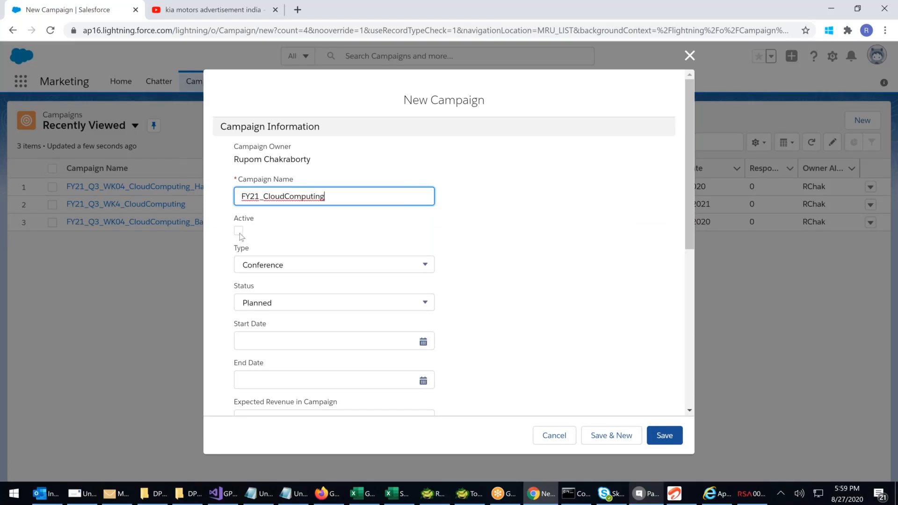
left_click(239, 230)
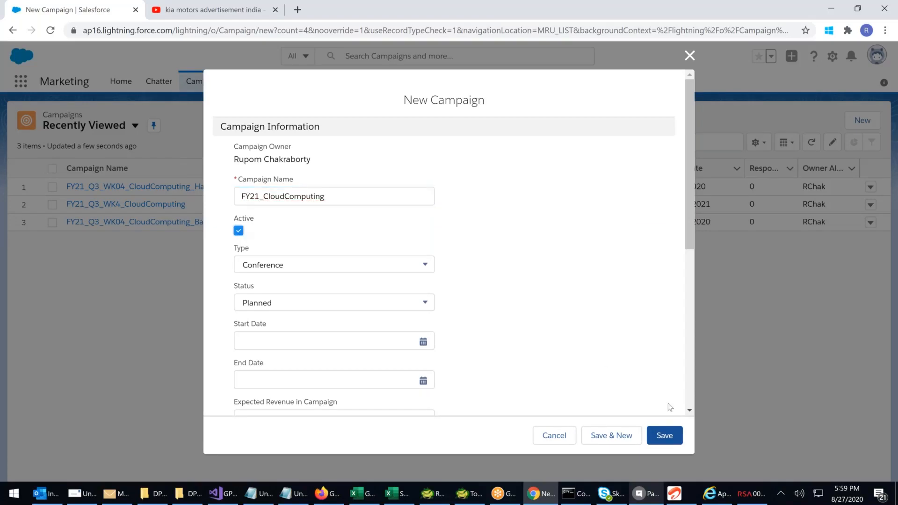
left_click(665, 437)
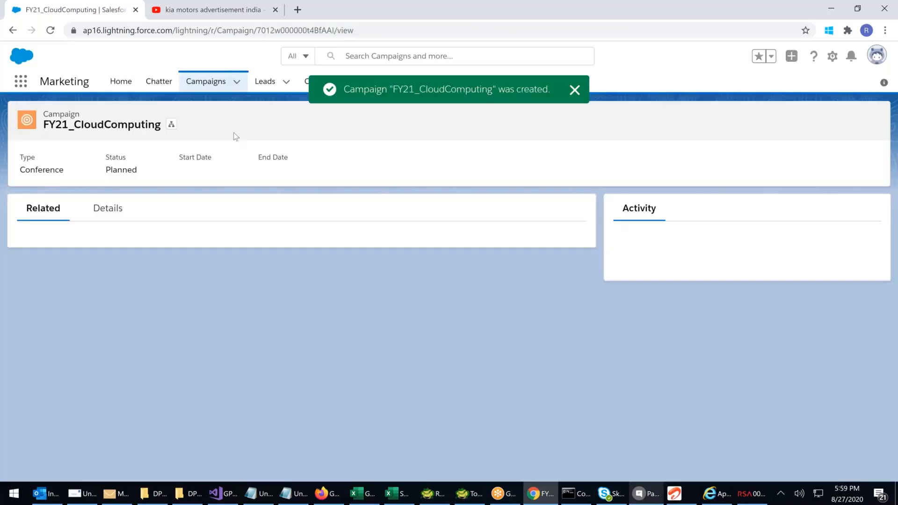
Start another new campaign from the campaign list, name it FY21_Q1_CloudCampaign and mark it active
left_click(206, 81)
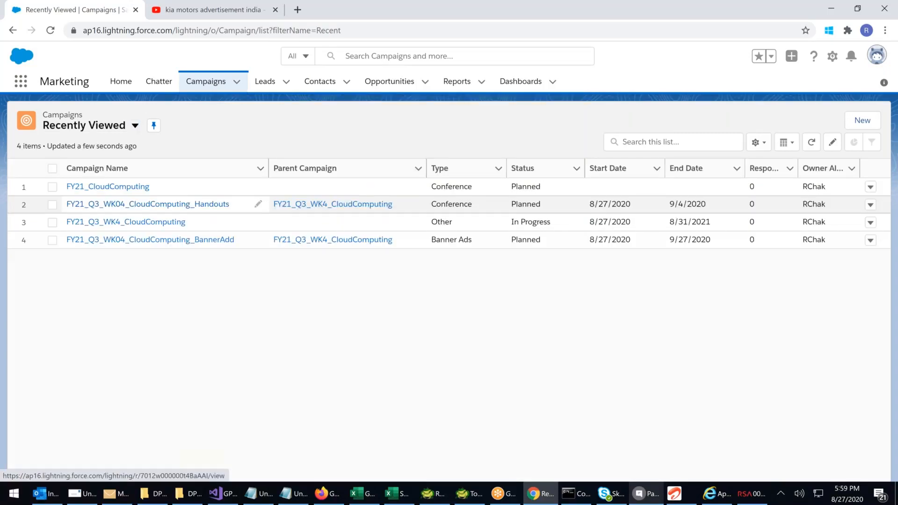
left_click(862, 122)
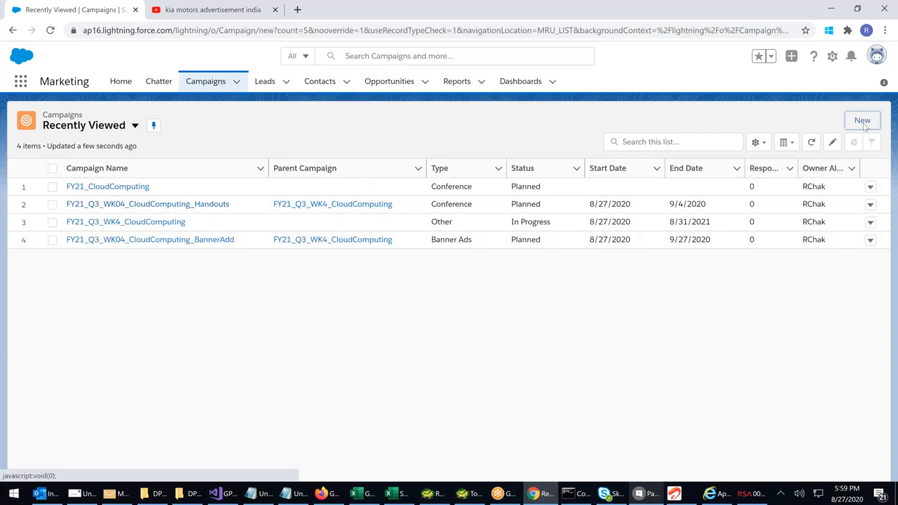
left_click(254, 197)
type("FY21")
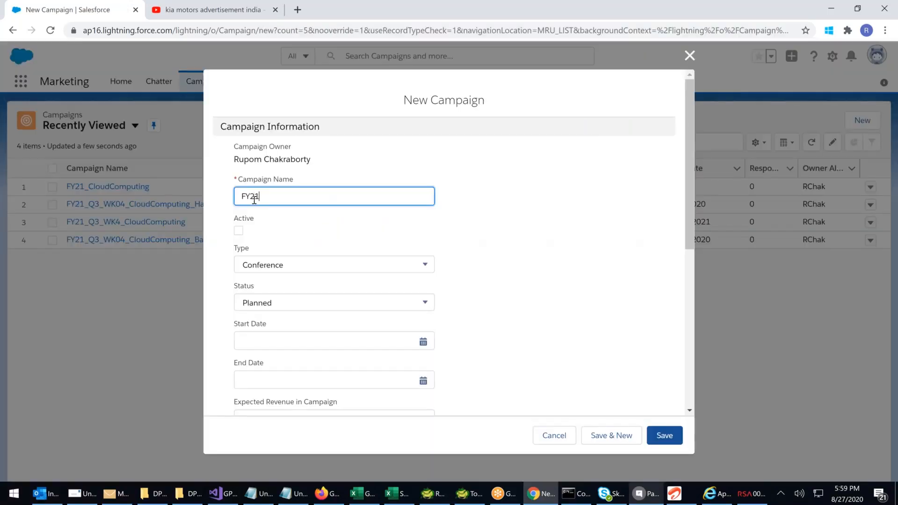
type("_Q1_CloudCampaign")
left_click(239, 231)
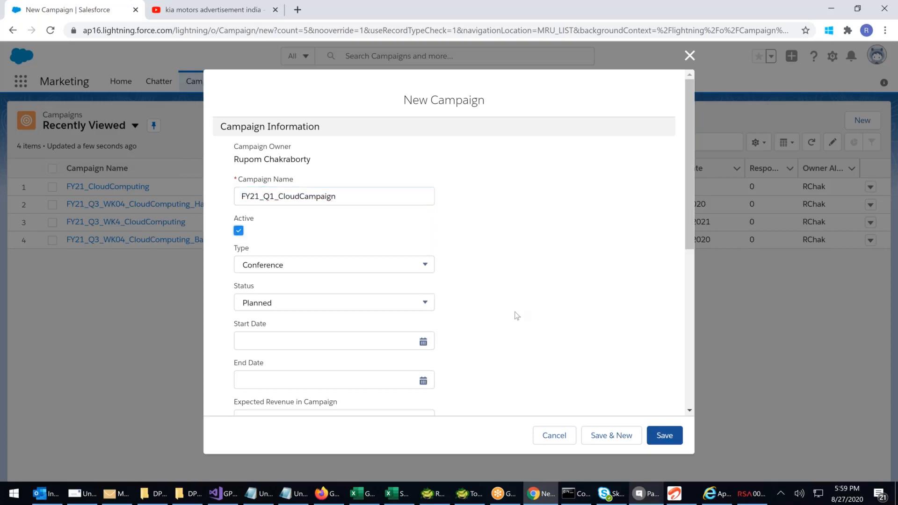
Set FY21_CloudComputing as the Q1 campaign's parent and save it, continuing with a new campaign
scroll(516, 315, "down", 5)
left_click(308, 380)
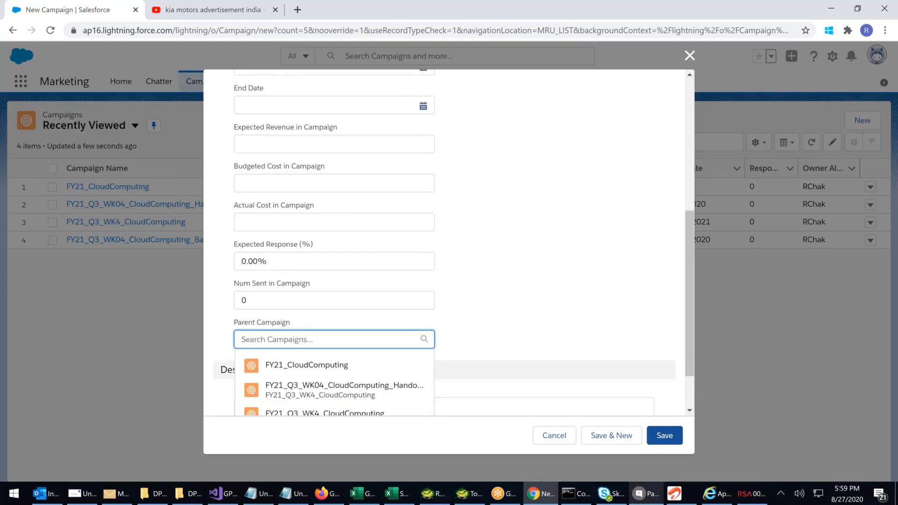
scroll(307, 355, "down", 1)
left_click(306, 355)
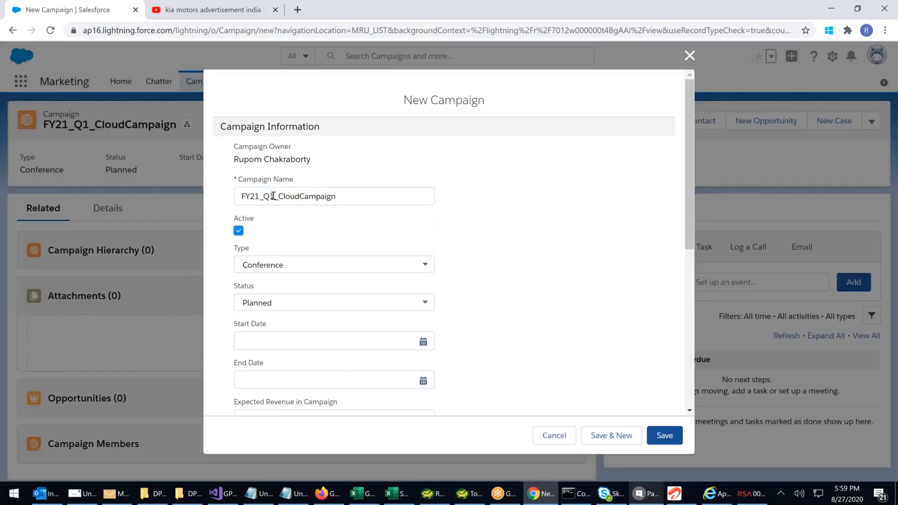
Create an active campaign FY21_Q2_CloudCampaign under parent FY21_CloudComputing and save it, continuing with a new campaign
left_click(274, 197)
key("BackSpace")
type("21_Q2_CloudCampaign")
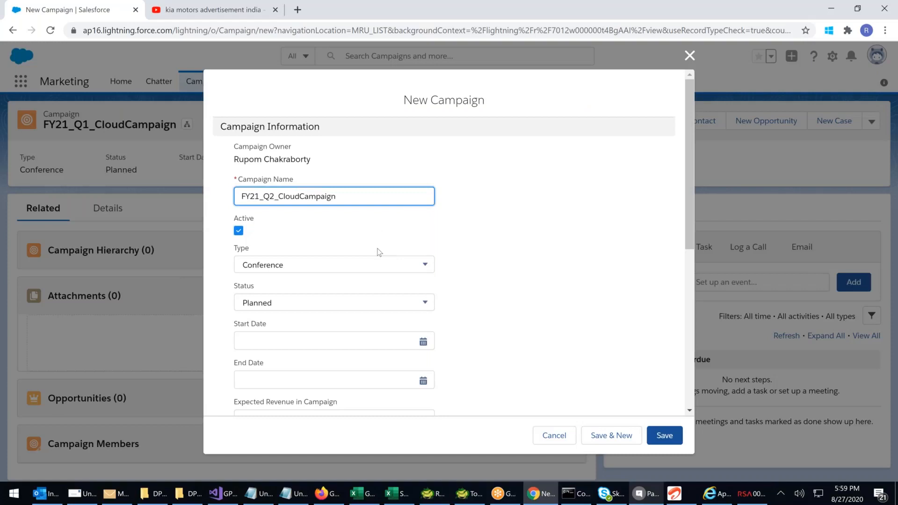
scroll(379, 252, "down", 2)
scroll(448, 242, "down", 3)
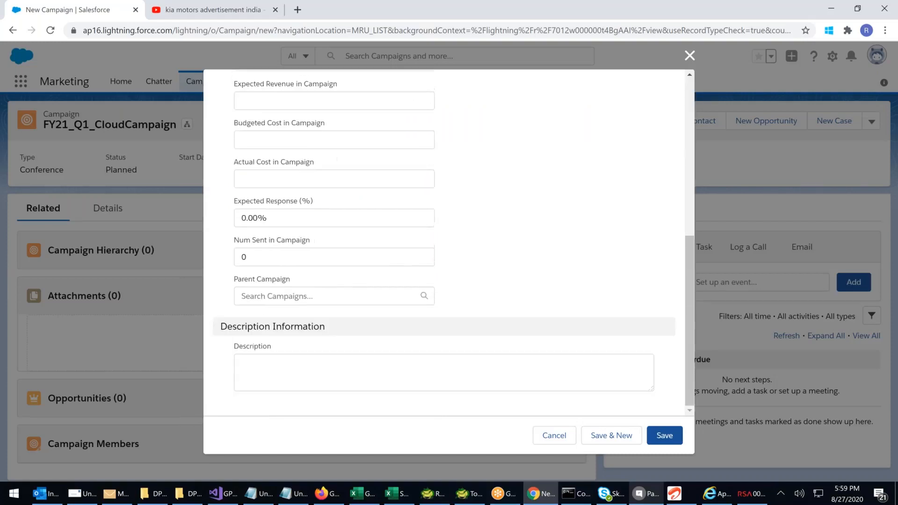
left_click(327, 296)
left_click(304, 319)
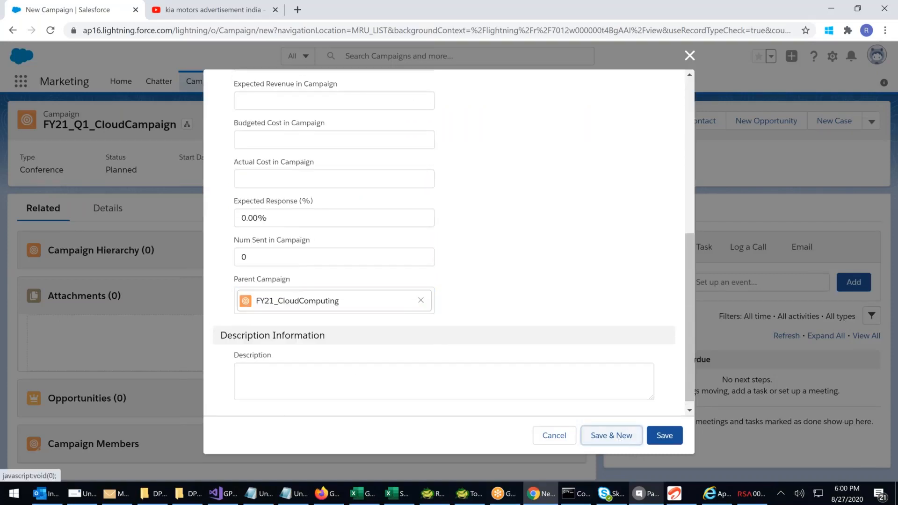
left_click(621, 437)
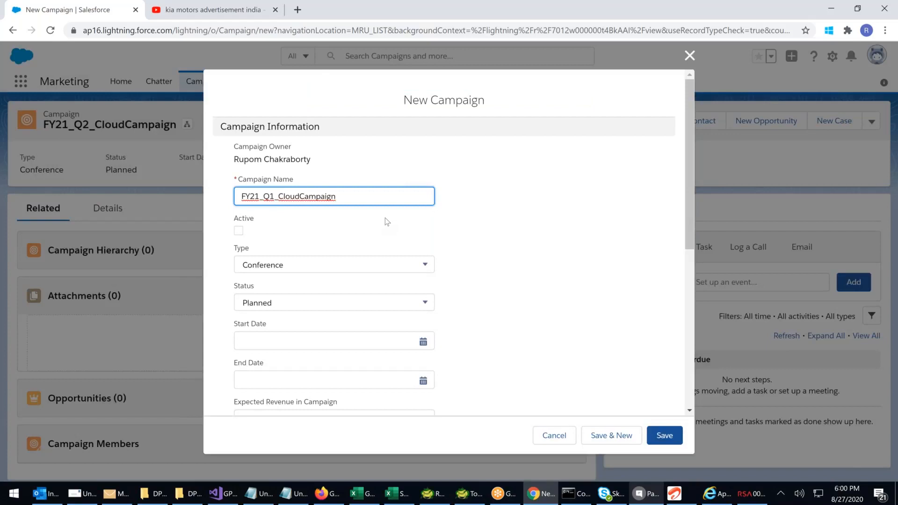
Name the next new campaign FY21_Q3_CloudComputing
double_click(362, 205)
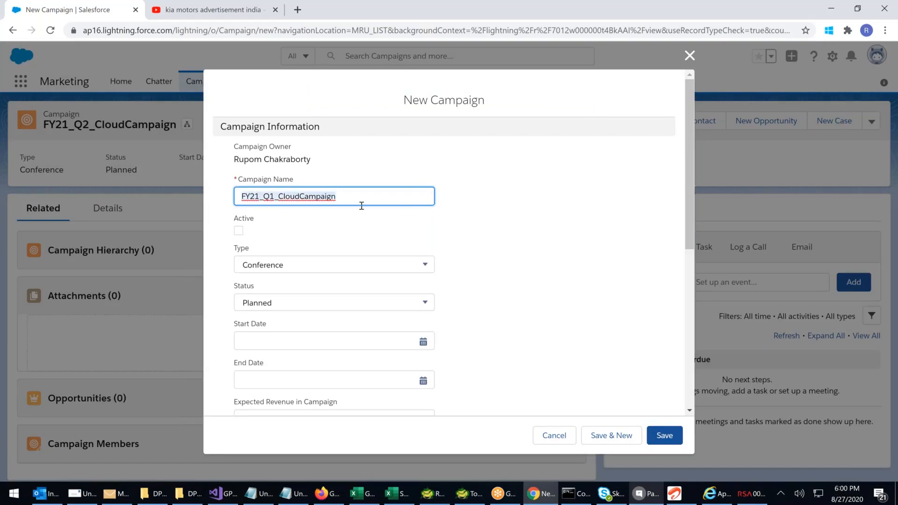
left_click(343, 198)
key("BackSpace")
key("BackSpace")
key("BackSpace")
key("BackSpace")
key("BackSpace")
key("BackSpace")
key("BackSpace")
type("omputin")
left_click(275, 196)
key("BackSpace")
type("3")
Set FY21_CloudComputing as the Q3 campaign's parent and save it, continuing with a new campaign
scroll(282, 194, "down", 5)
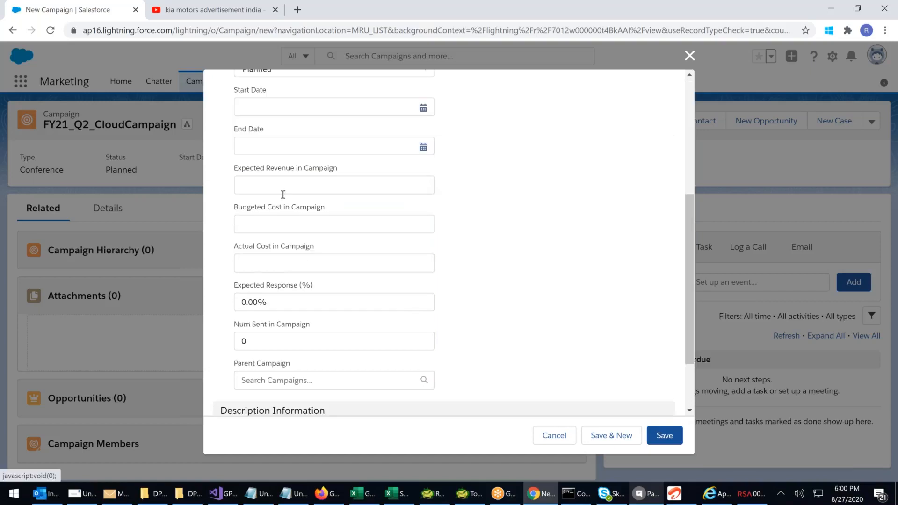
scroll(283, 194, "up", 4)
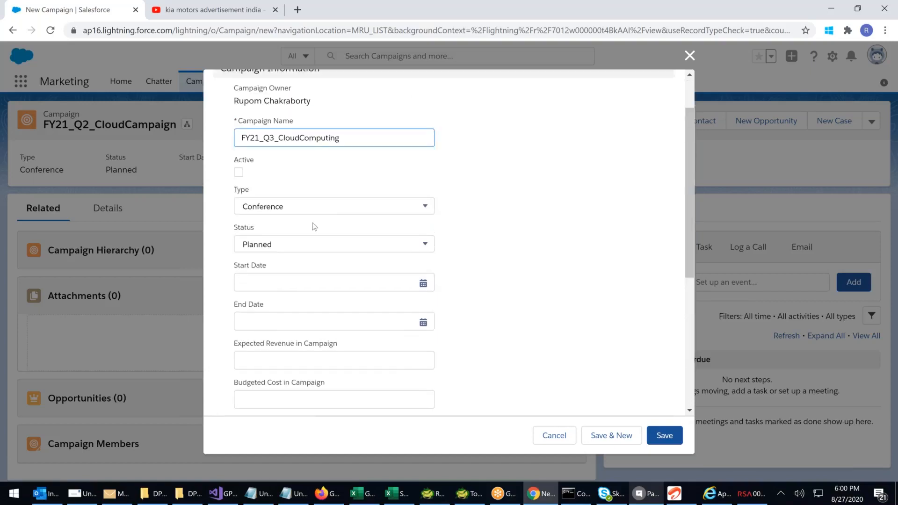
scroll(313, 223, "down", 5)
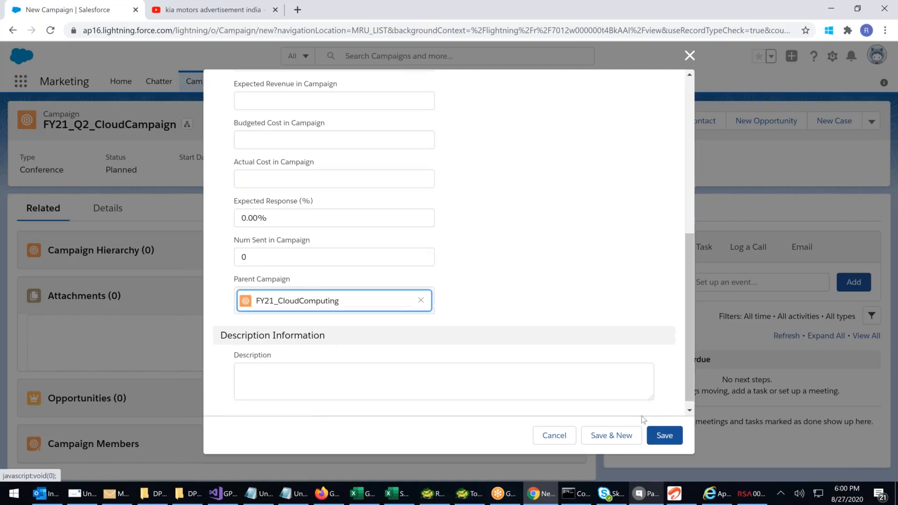
left_click(622, 433)
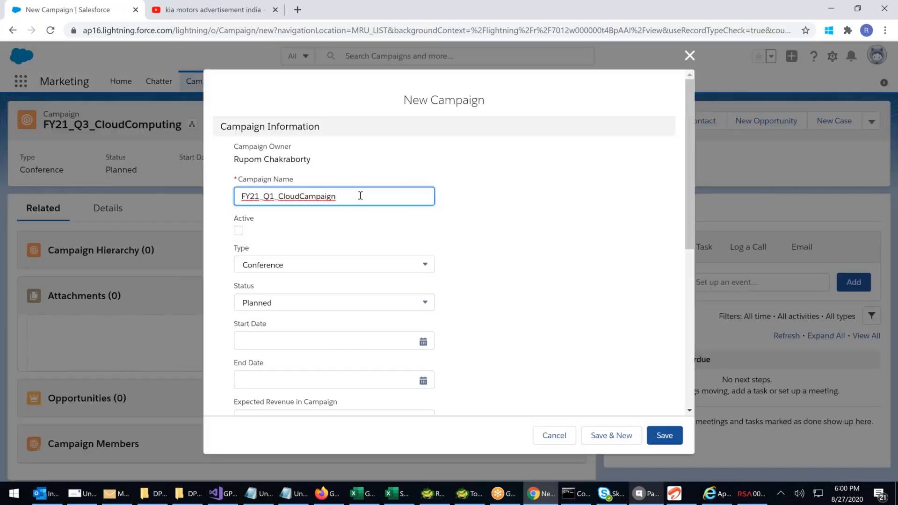
Name the new campaign FY21_Q4_CloudComputing, mark it active and save it without a parent campaign
key("BackSpace")
key("BackSpace")
key("BackSpace")
key("BackSpace")
key("BackSpace")
key("BackSpace")
key("BackSpace")
type("omputing")
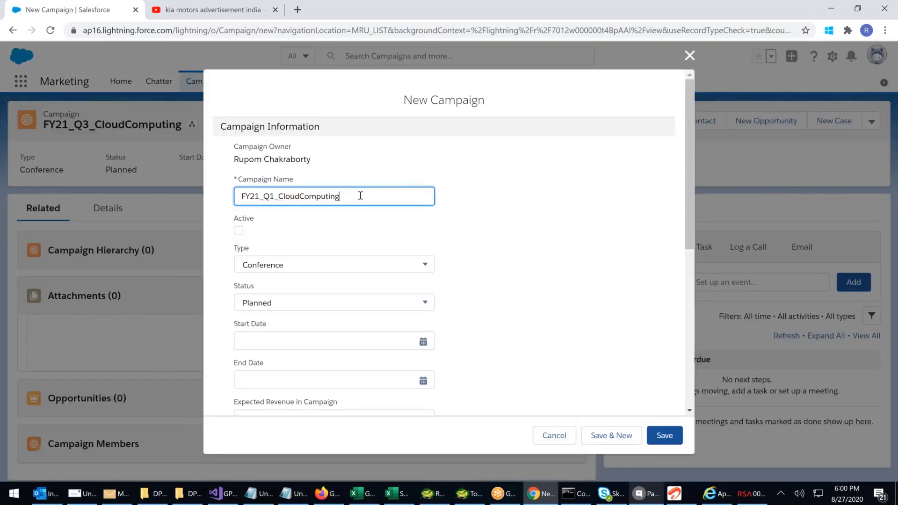
left_click(274, 196)
key("BackSpace")
type("4")
left_click(248, 229)
left_click(669, 445)
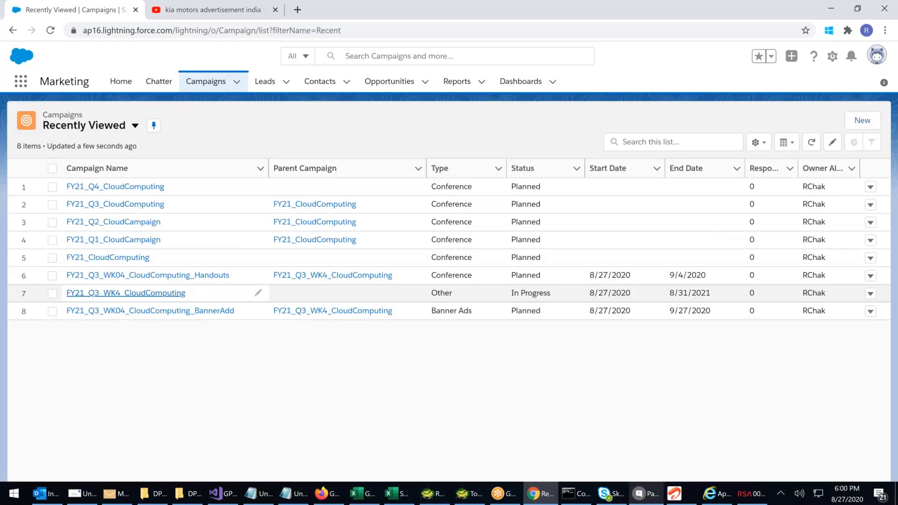
Set FY21_Q3_CloudComputing as the parent campaign of FY21_Q3_WK4_CloudComputing and save the record
left_click(139, 292)
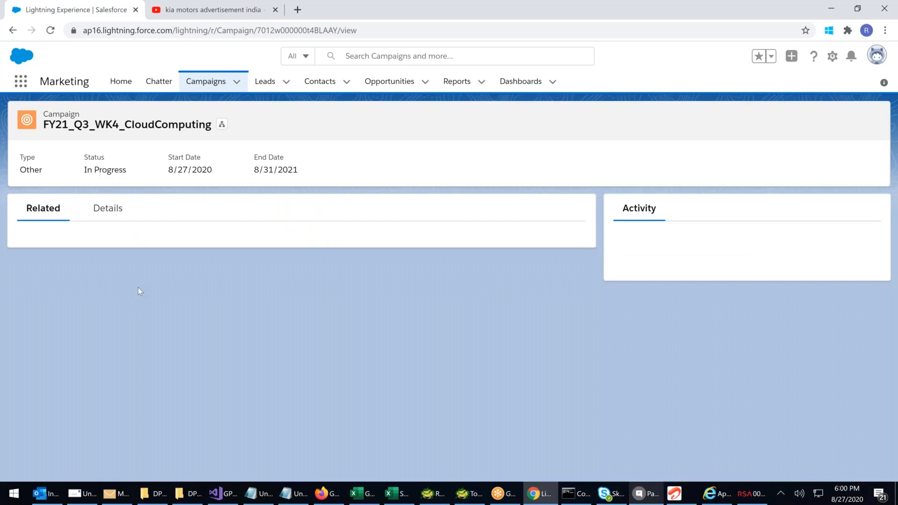
scroll(139, 287, "down", 3)
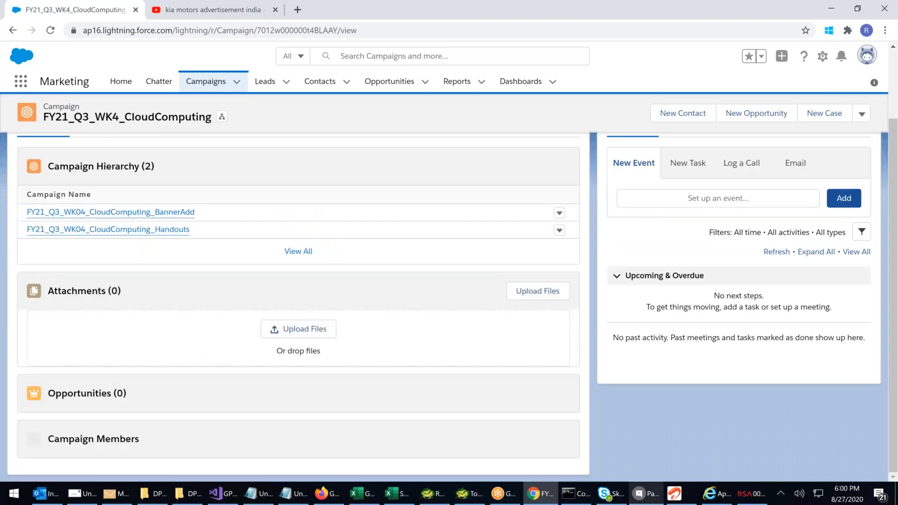
scroll(119, 216, "up", 3)
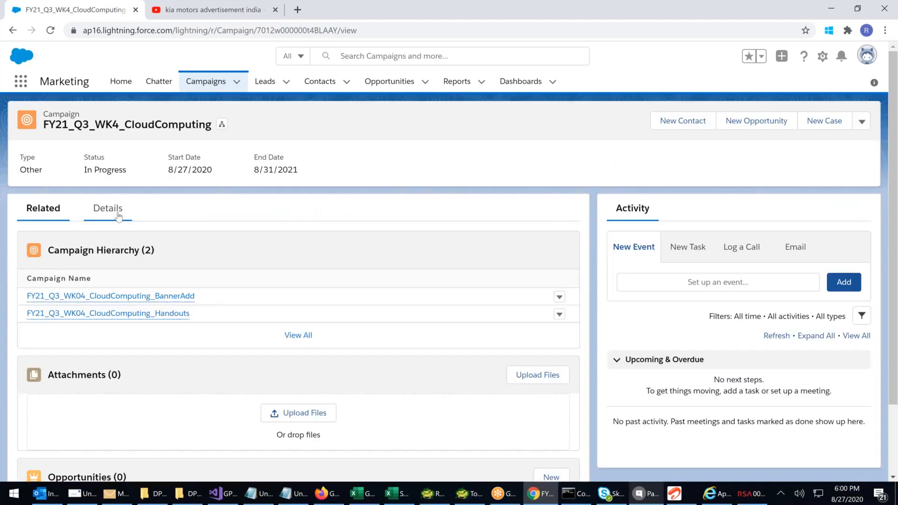
left_click(118, 215)
scroll(225, 370, "down", 3)
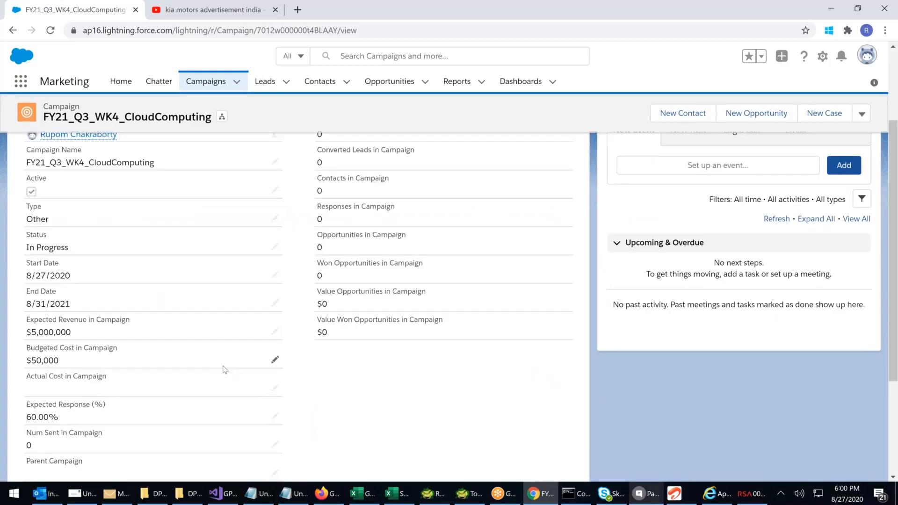
left_click(275, 473)
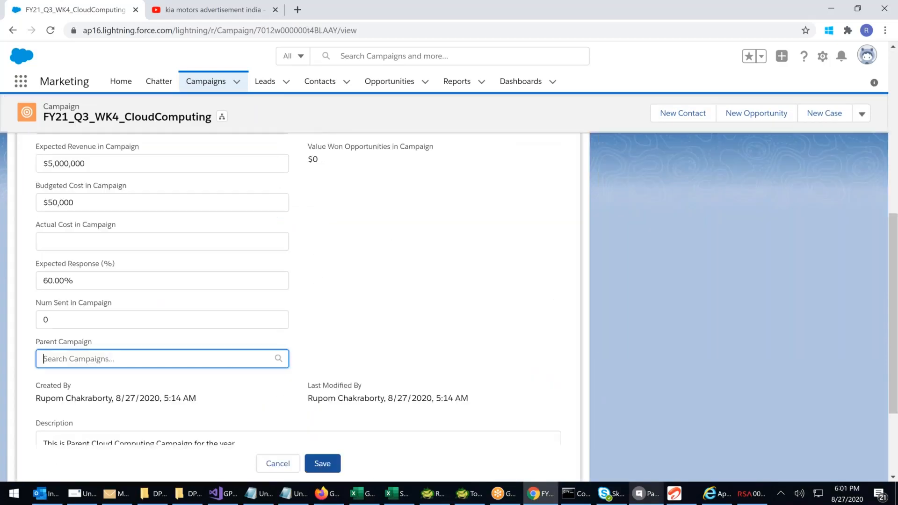
left_click(195, 360)
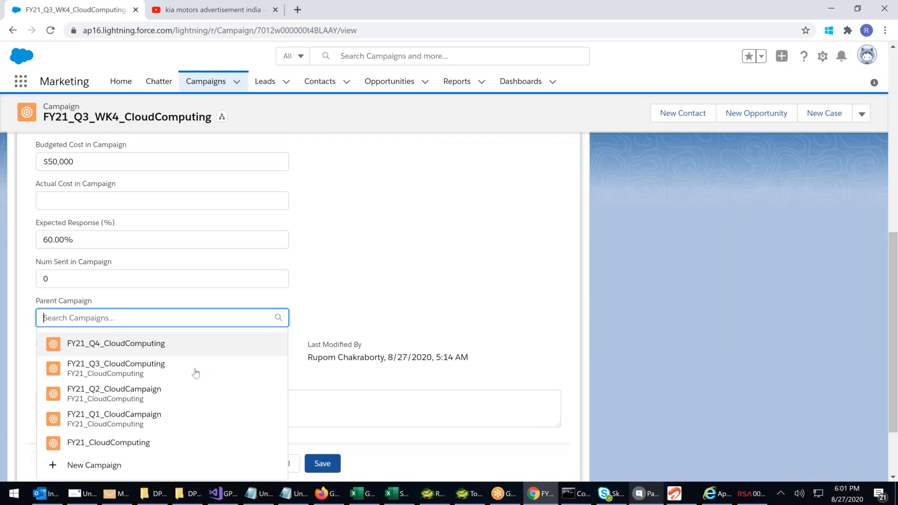
left_click(195, 372)
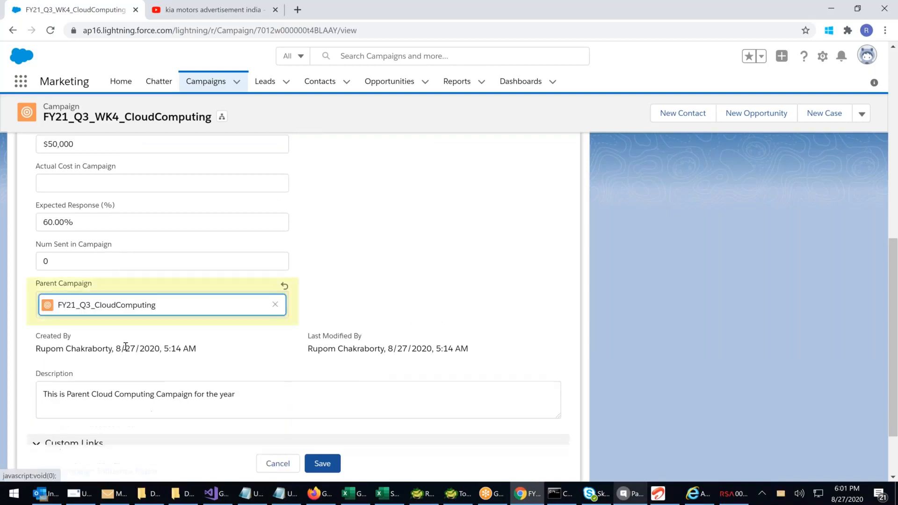
left_click(337, 465)
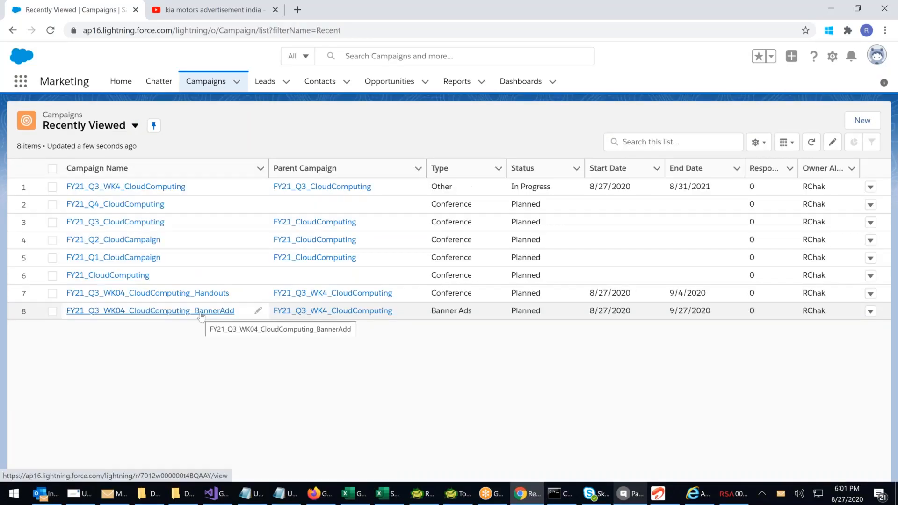
Open the campaign hierarchy from FY21_Q3_WK04_CloudComputing_BannerAdd, widening the Campaign Name column to examine the yearly, quarterly and weekly levels
left_click(201, 311)
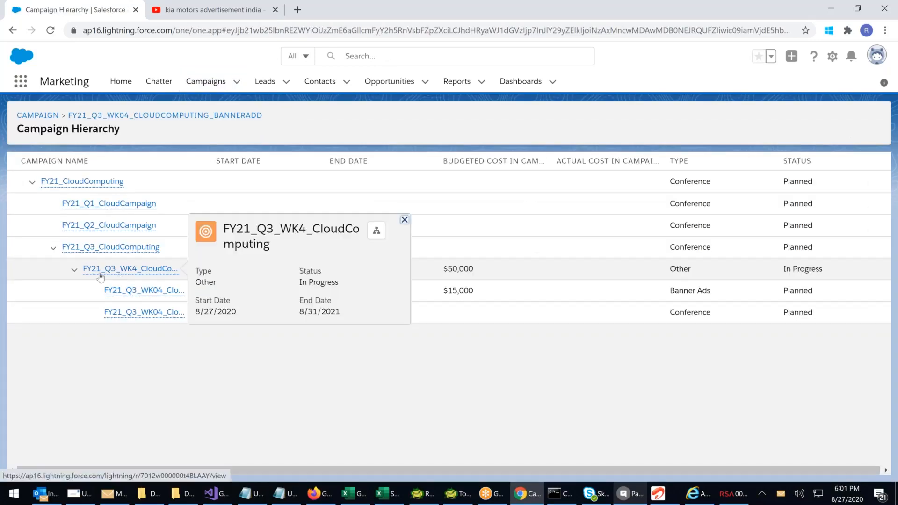
mouse_move(136, 246)
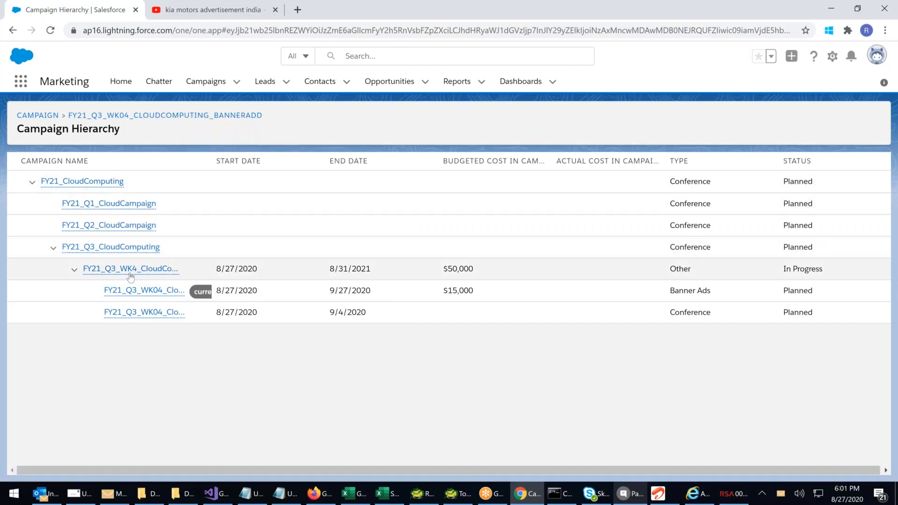
mouse_move(154, 298)
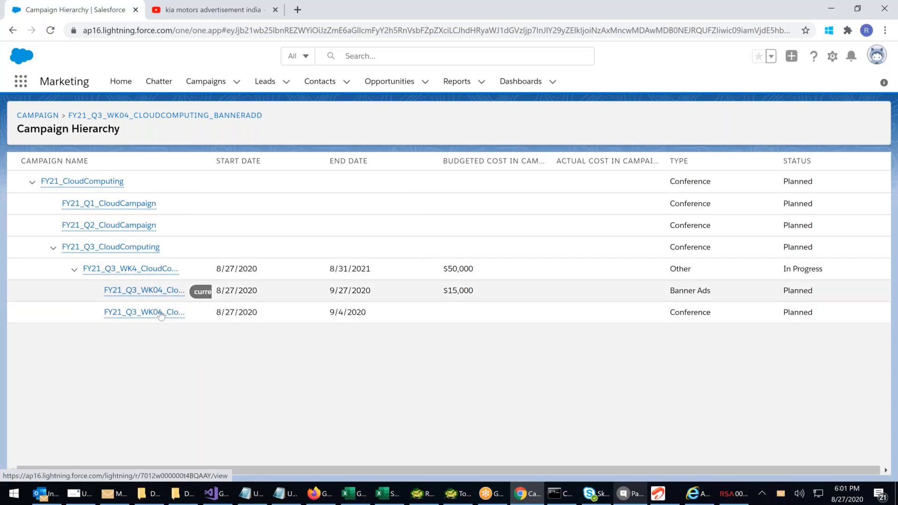
mouse_move(168, 313)
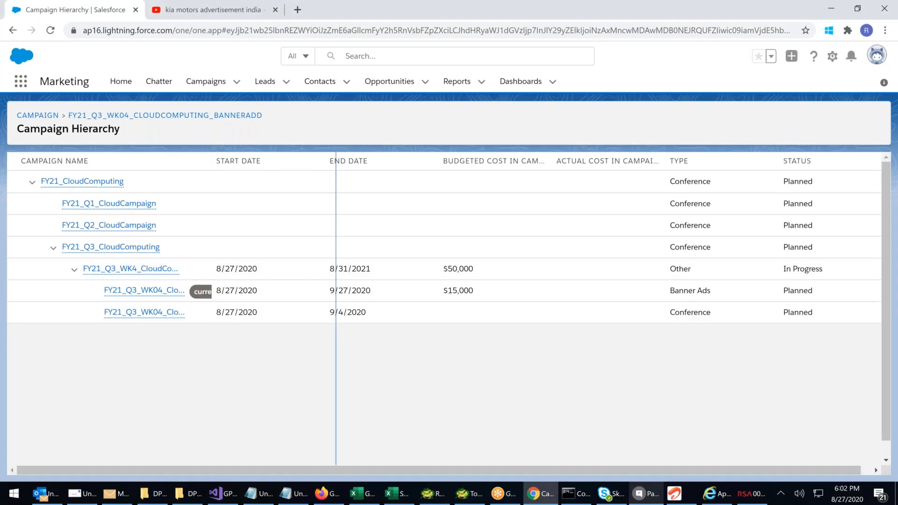
left_click_drag(336, 161, 338, 161)
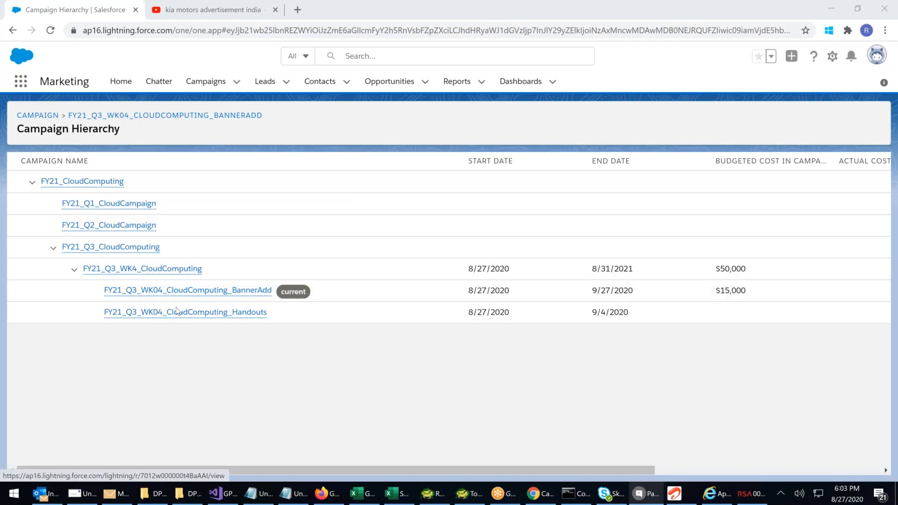
mouse_move(109, 204)
mouse_move(112, 273)
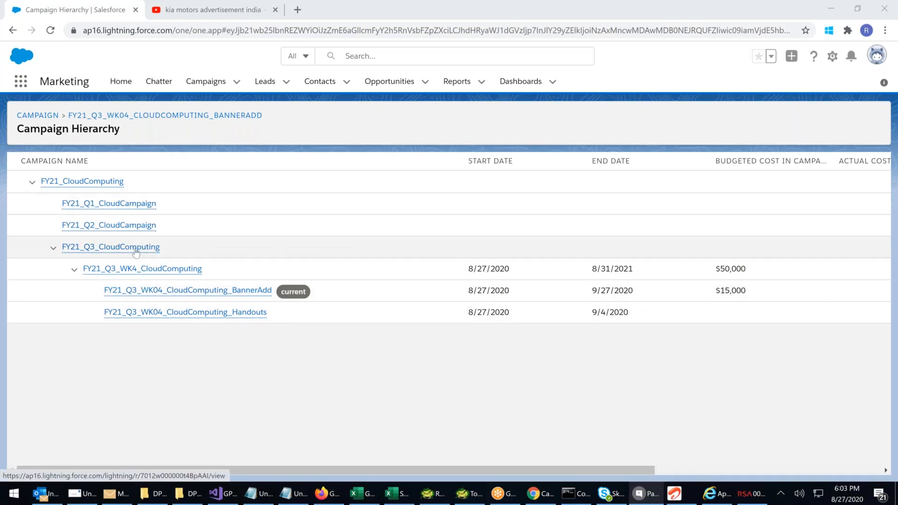
mouse_move(146, 312)
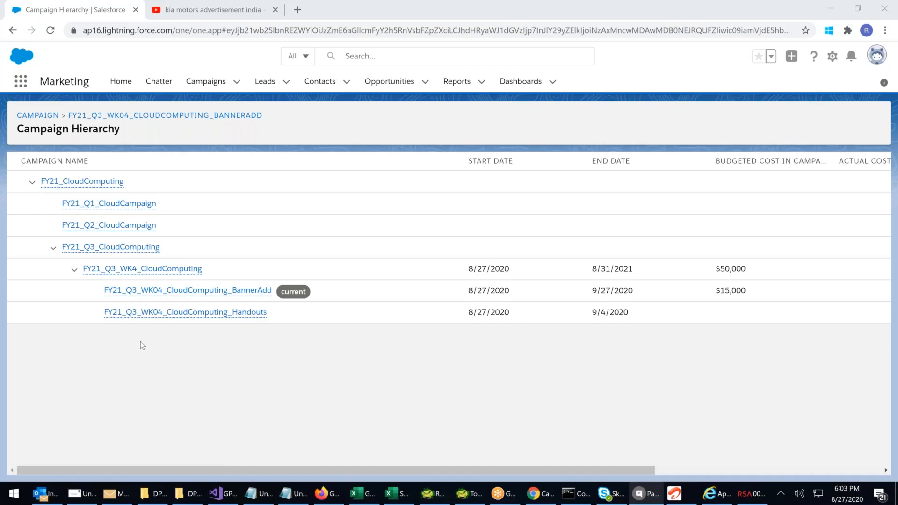
mouse_move(114, 273)
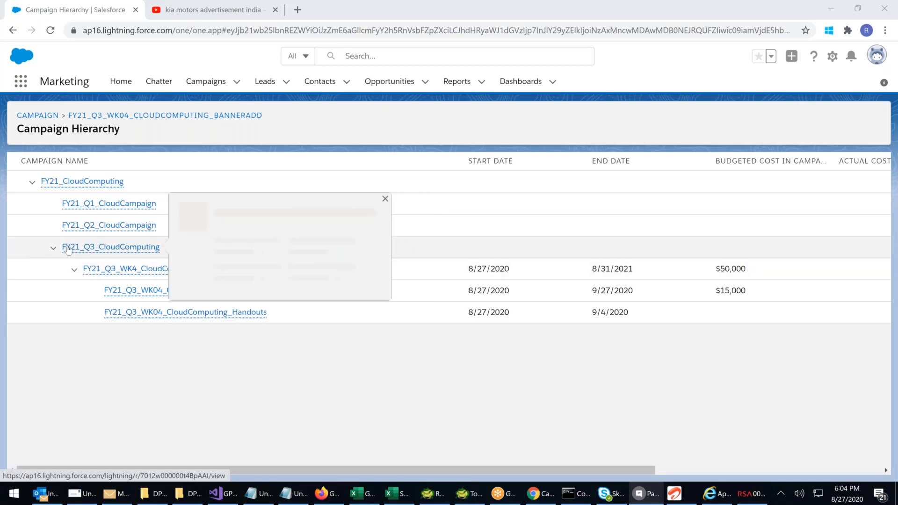
mouse_move(49, 189)
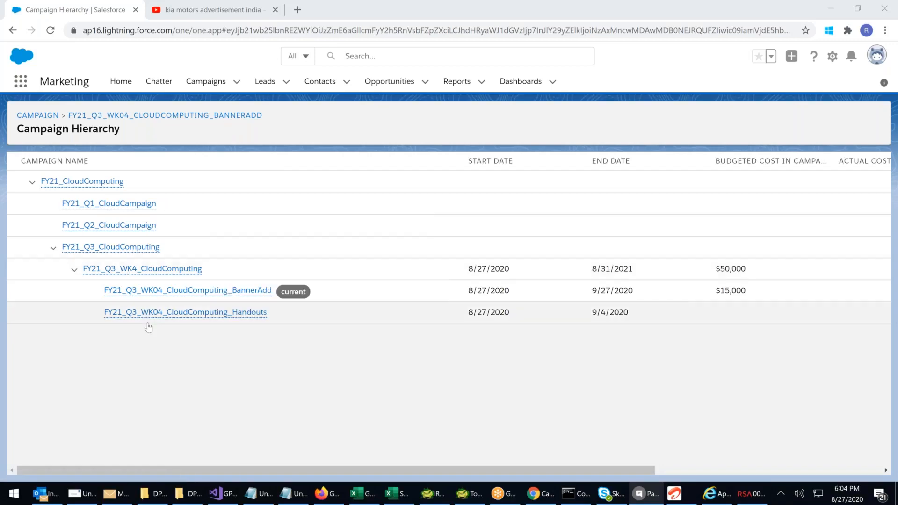
mouse_move(90, 249)
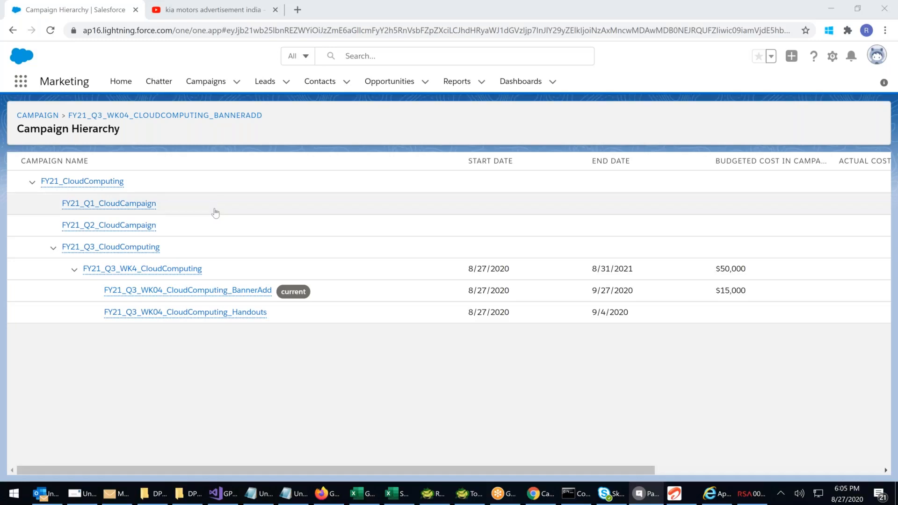
Open the FY21_CloudComputing campaign from the campaign list for editing and set its start date to 8/9/2001
left_click(188, 83)
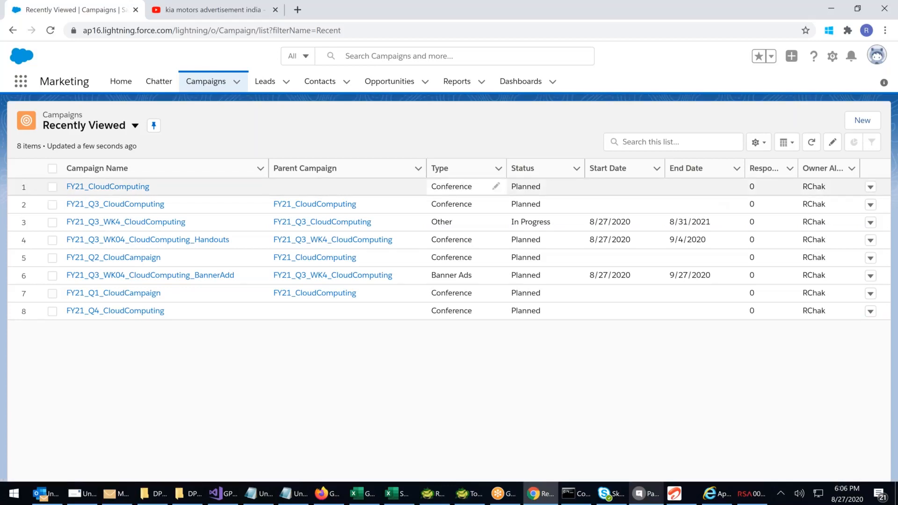
left_click(126, 186)
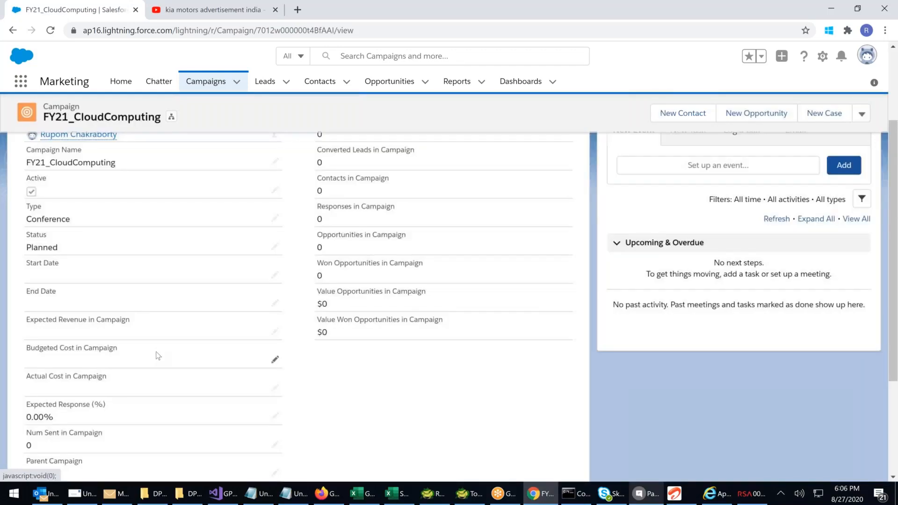
left_click(275, 274)
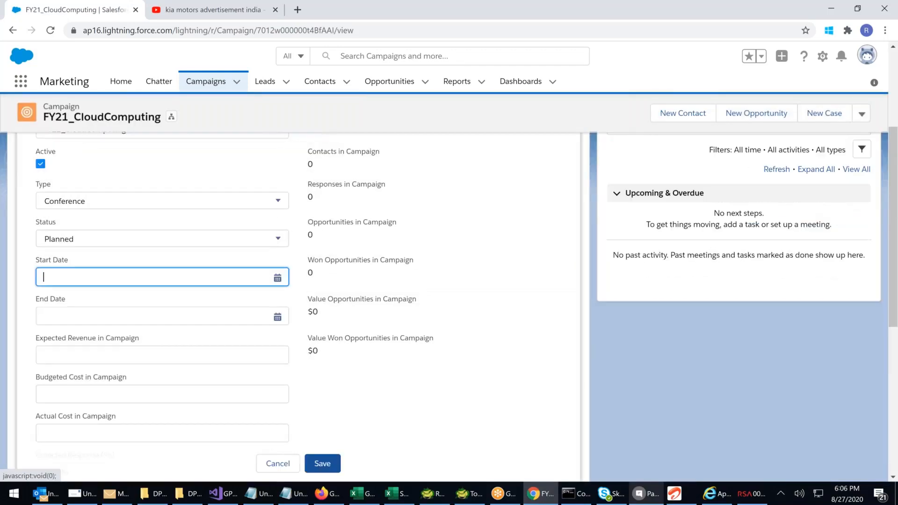
left_click(177, 297)
left_click_drag(194, 206, 195, 180)
left_click(173, 116)
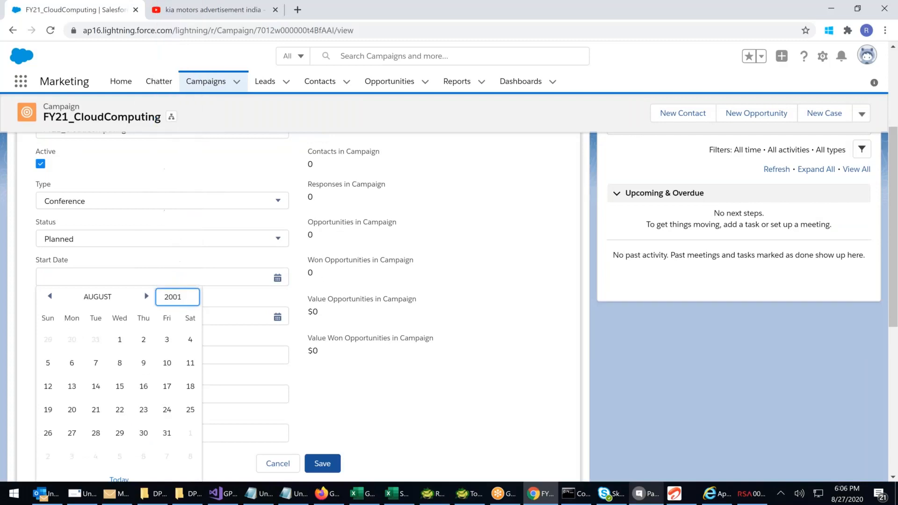
left_click(144, 363)
Set the FY21_CloudComputing campaign's end date to 8/29/2002 and save the record
left_click(108, 313)
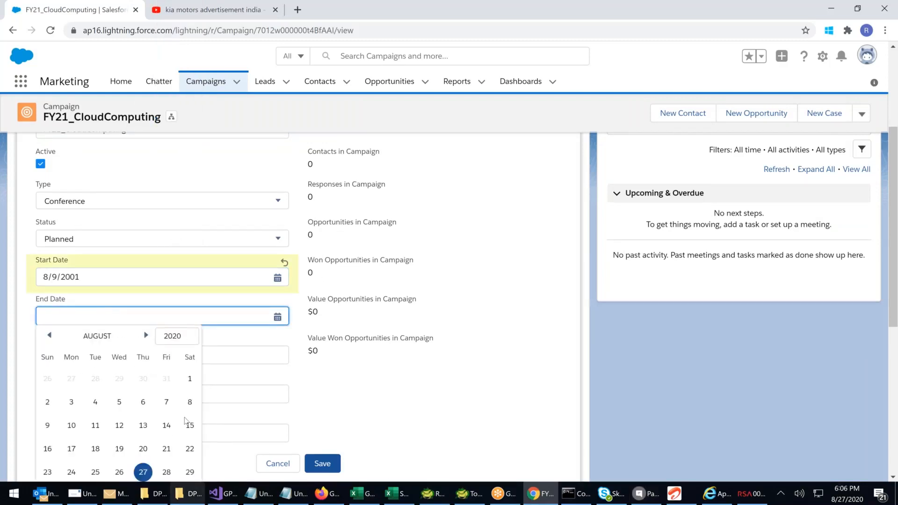
scroll(186, 420, "down", 2)
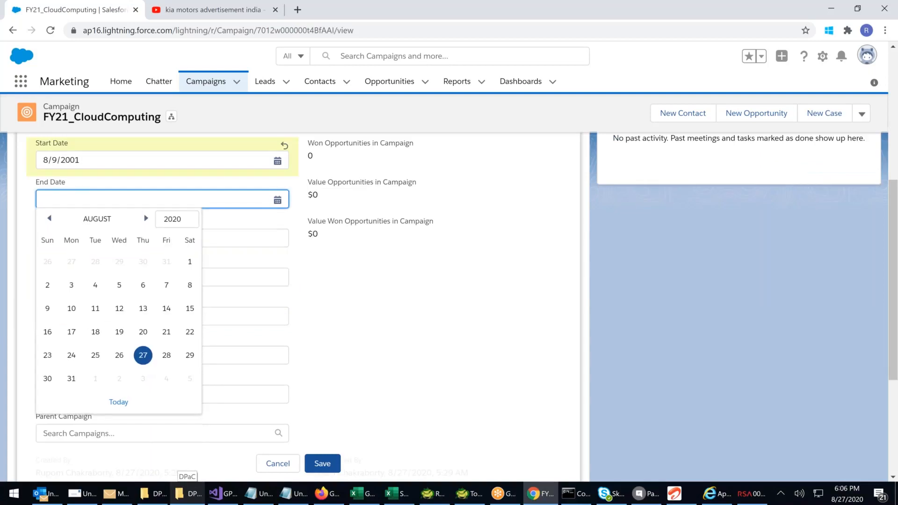
left_click(177, 219)
scroll(185, 290, "up", 10)
left_click_drag(194, 357, 191, 381)
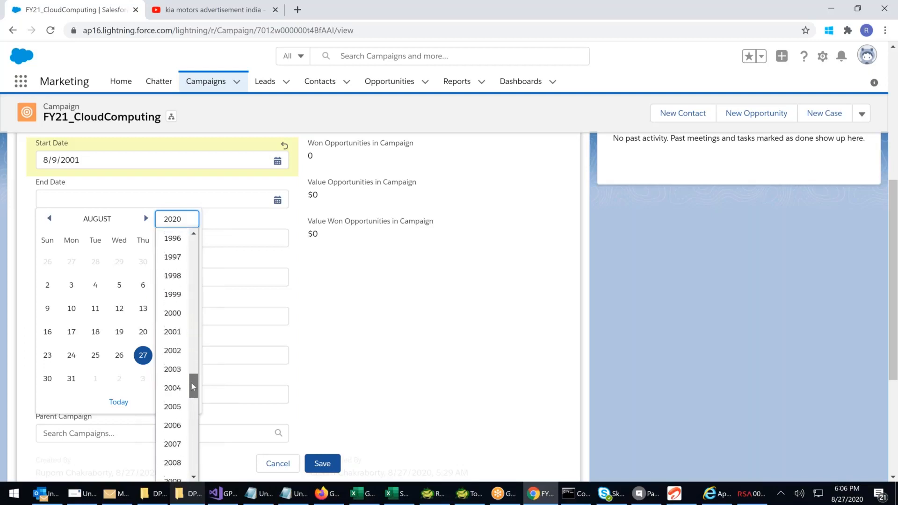
left_click(173, 347)
left_click(144, 355)
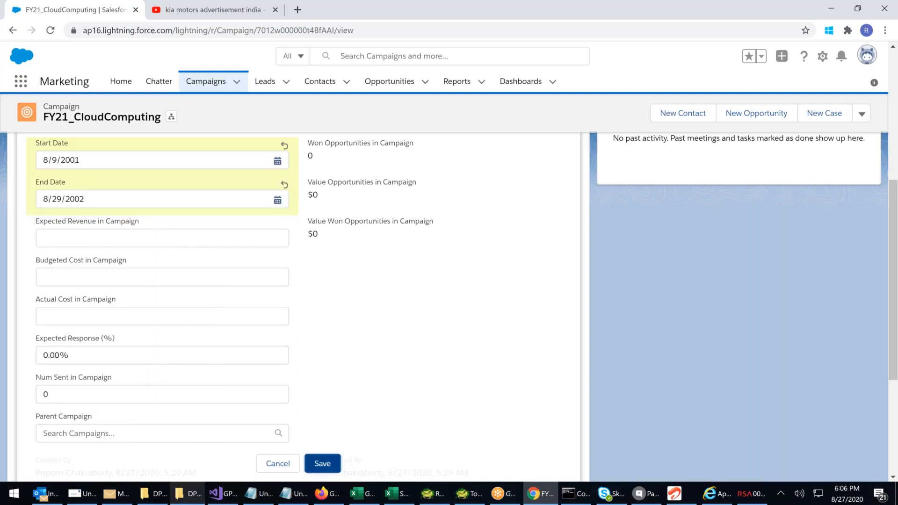
left_click(322, 463)
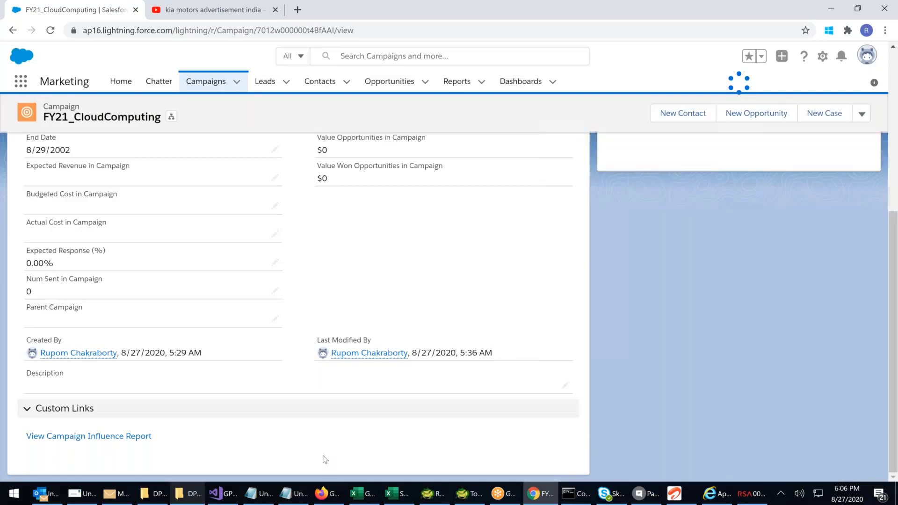
Review the FY21_CloudComputing dates in the campaign list and in the hierarchy opened from FY21_Q3_WK04_CloudComputing_BannerAdd
left_click(206, 82)
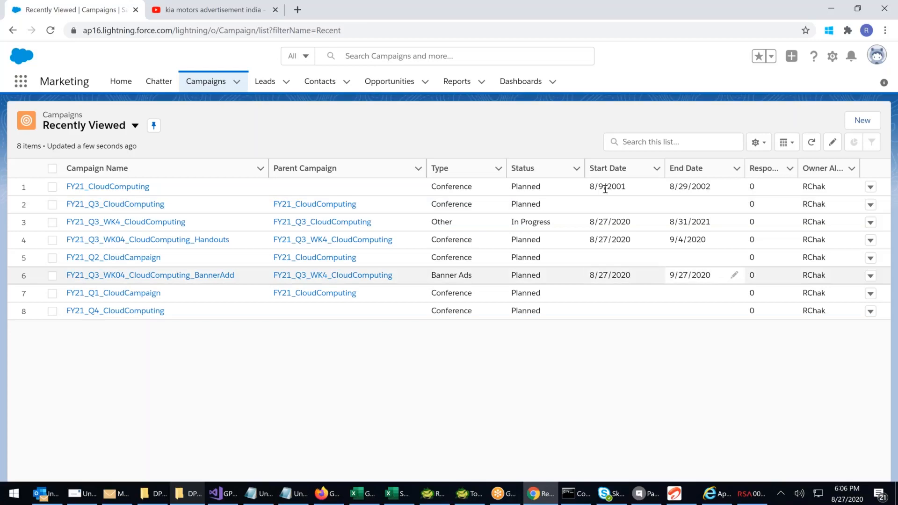
left_click_drag(594, 187, 720, 195)
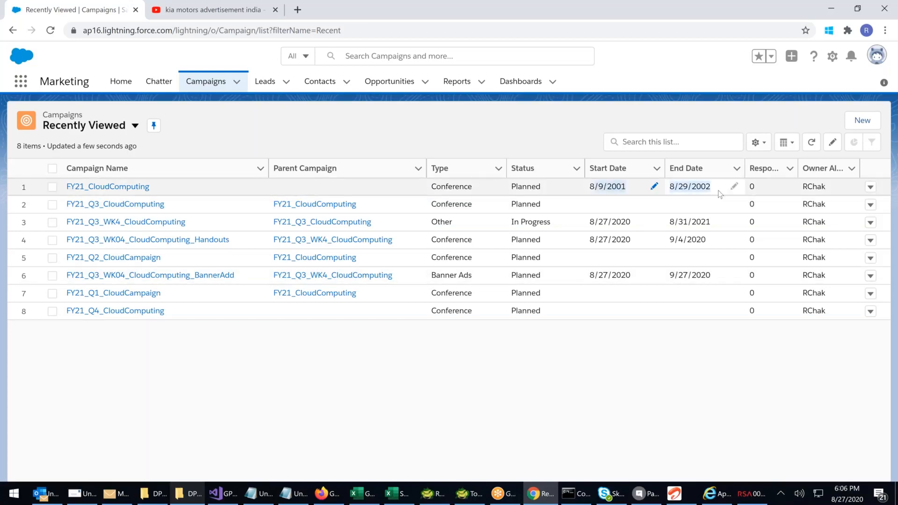
left_click(205, 275)
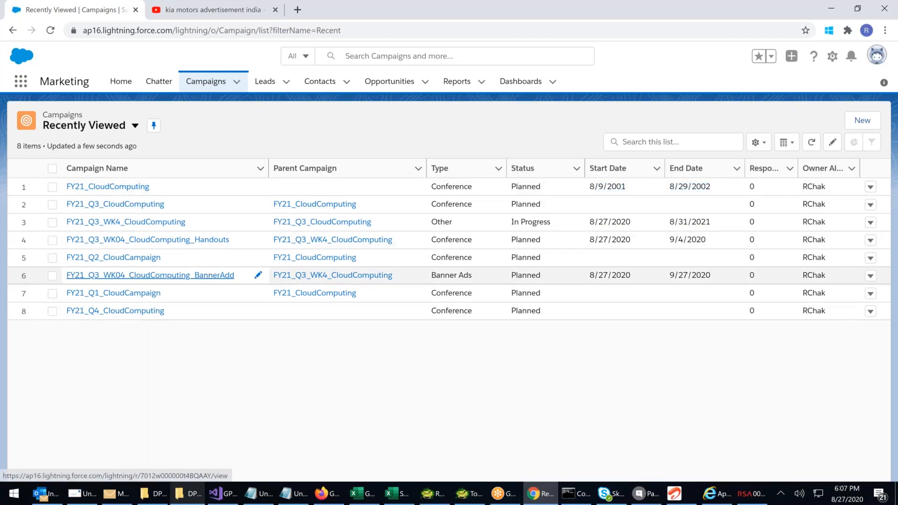
left_click(205, 275)
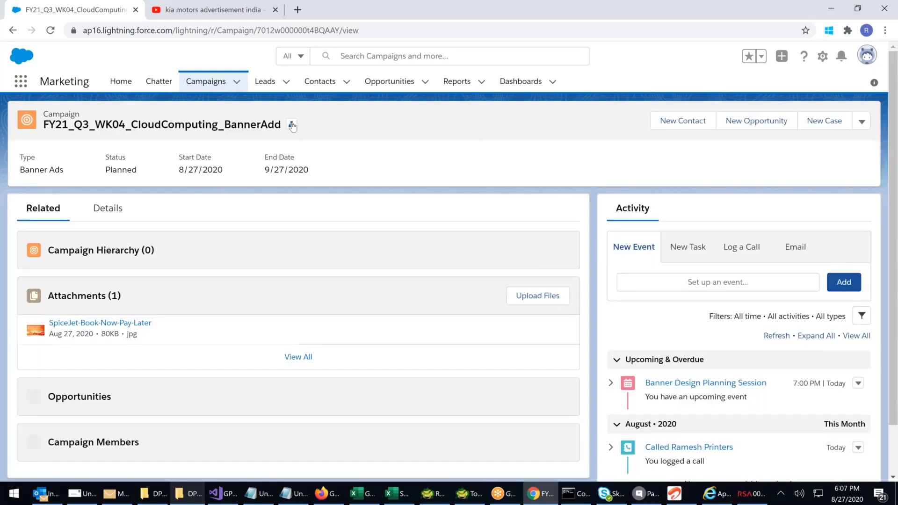
left_click(291, 125)
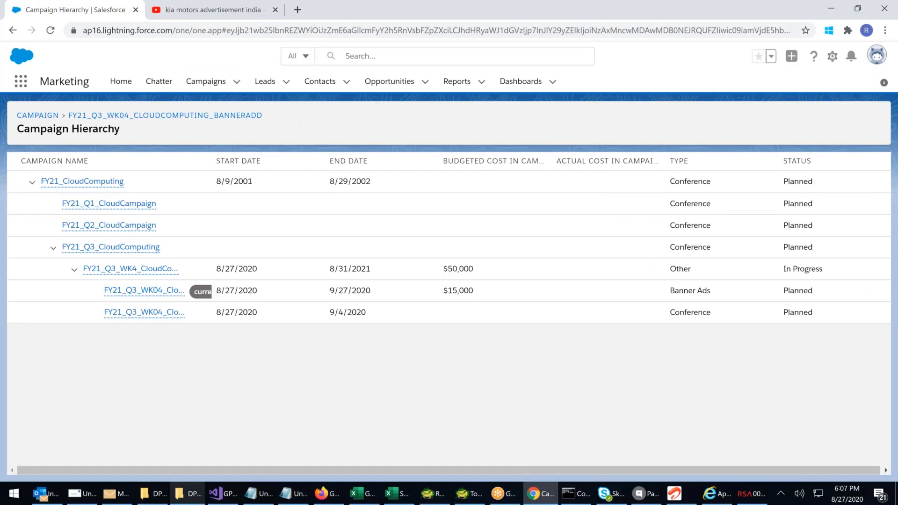
triple_click(338, 310)
left_click(401, 400)
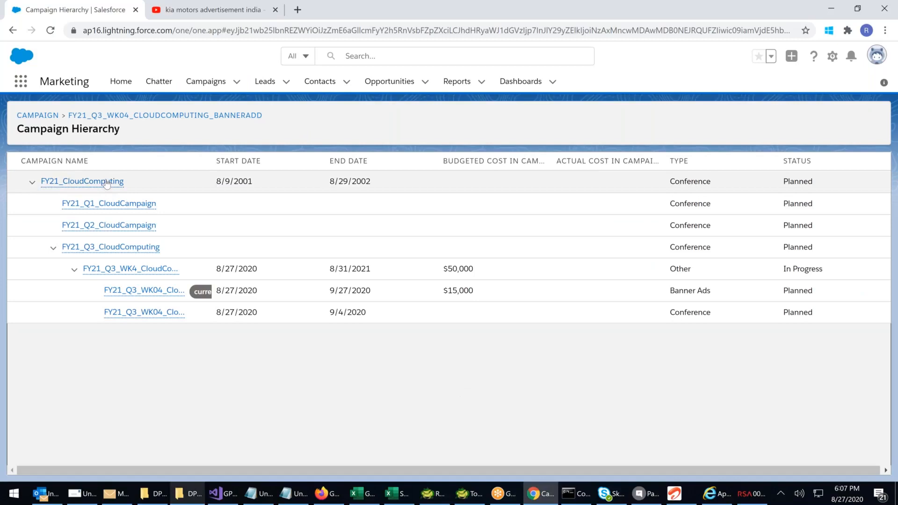
Examine the start dates, end dates and statuses across the FY21_CloudComputing hierarchy, widening the Campaign Name column
mouse_move(107, 182)
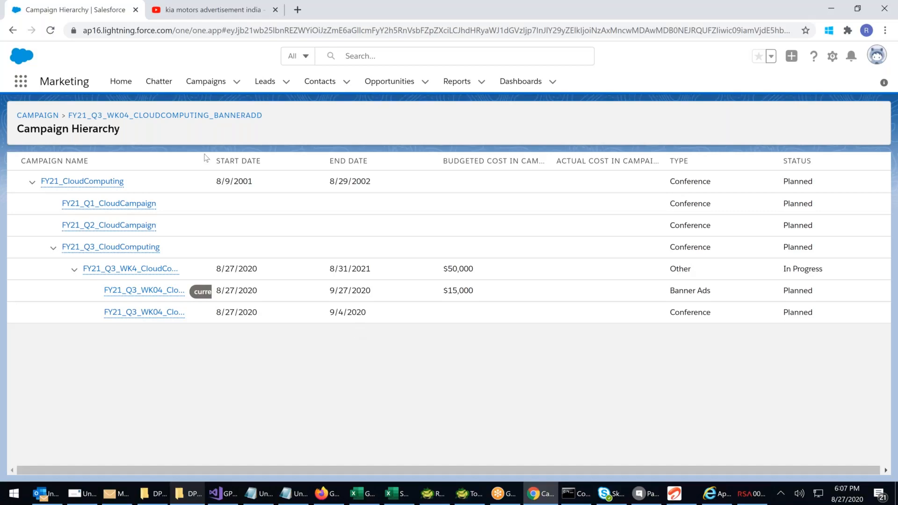
left_click_drag(210, 156, 248, 154)
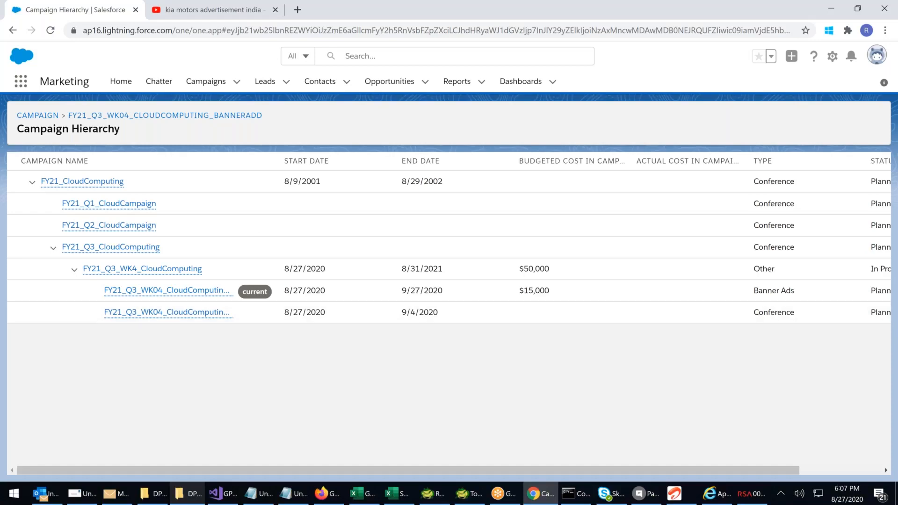
left_click_drag(286, 182, 374, 187)
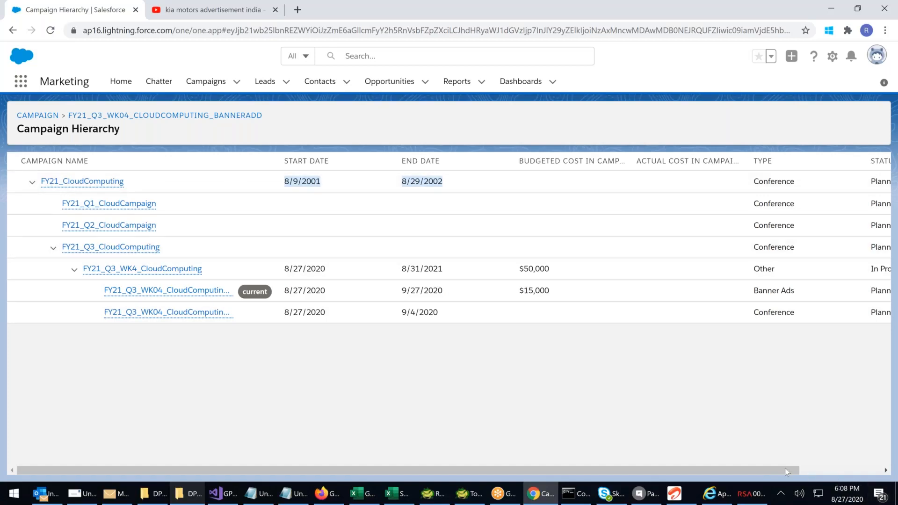
left_click(813, 468)
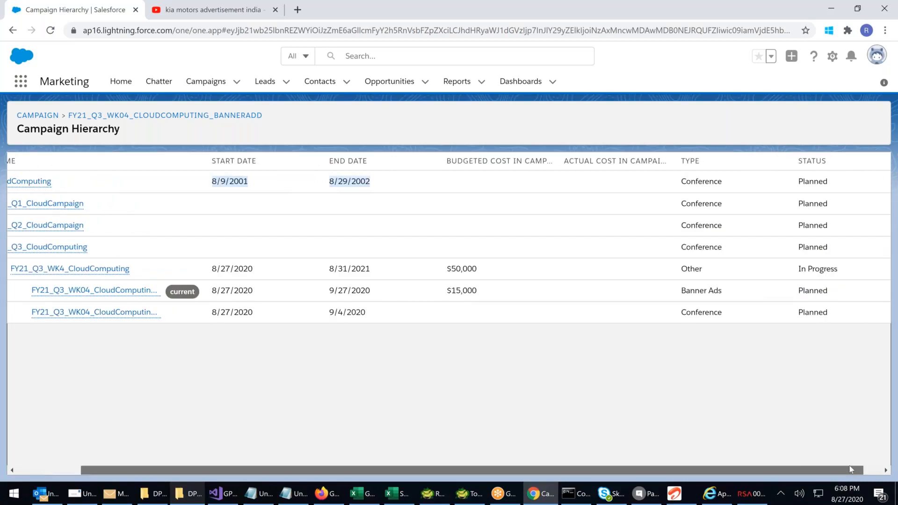
left_click_drag(849, 466, 843, 466)
double_click(824, 183)
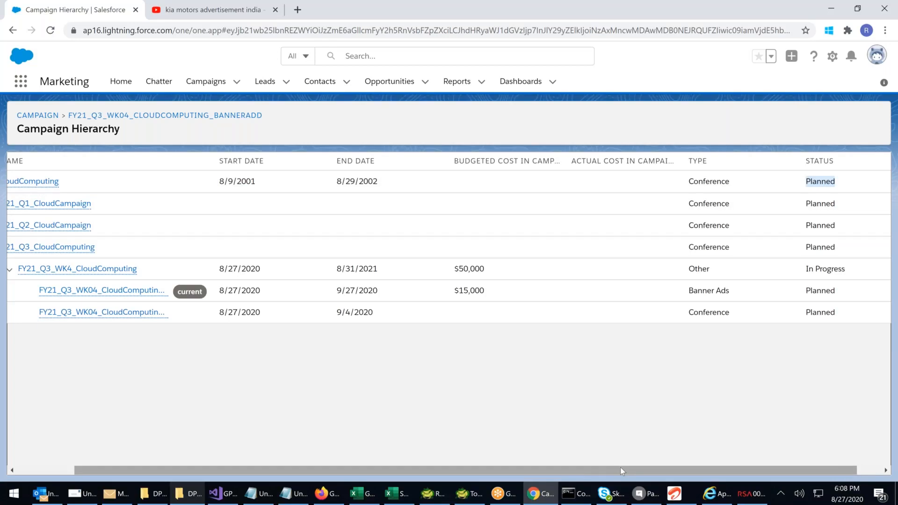
left_click_drag(620, 467, 578, 466)
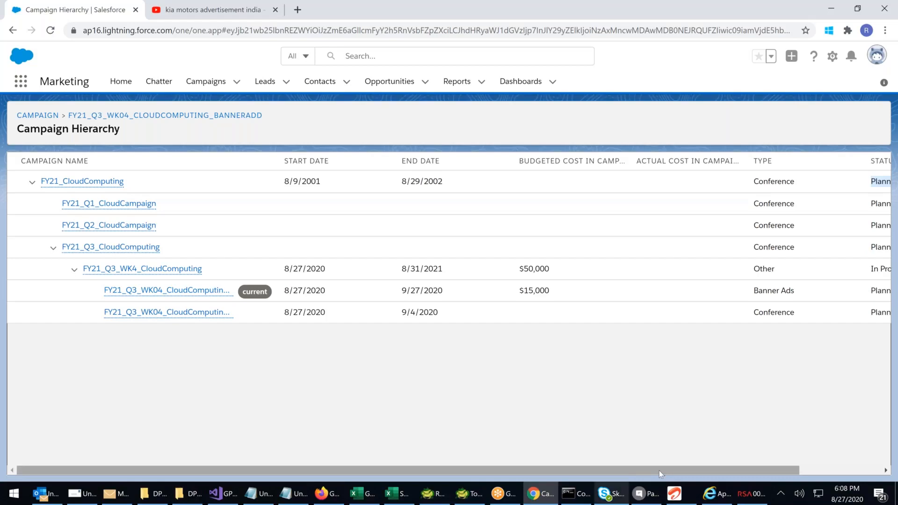
scroll(658, 471, "right", 1)
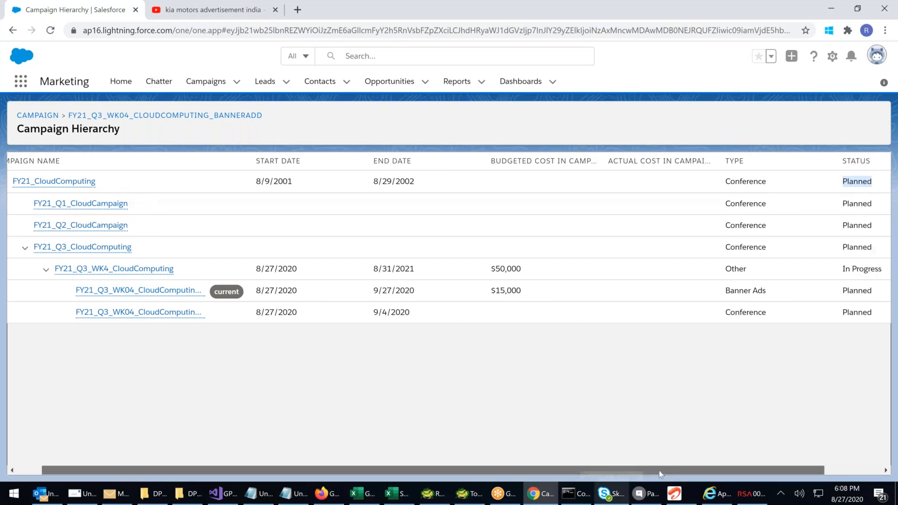
scroll(658, 470, "right", 1)
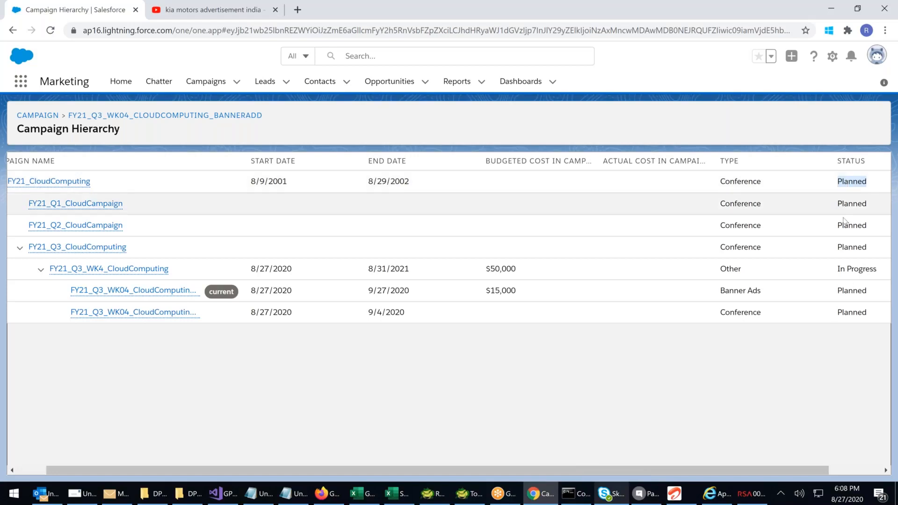
left_click_drag(838, 270, 844, 312)
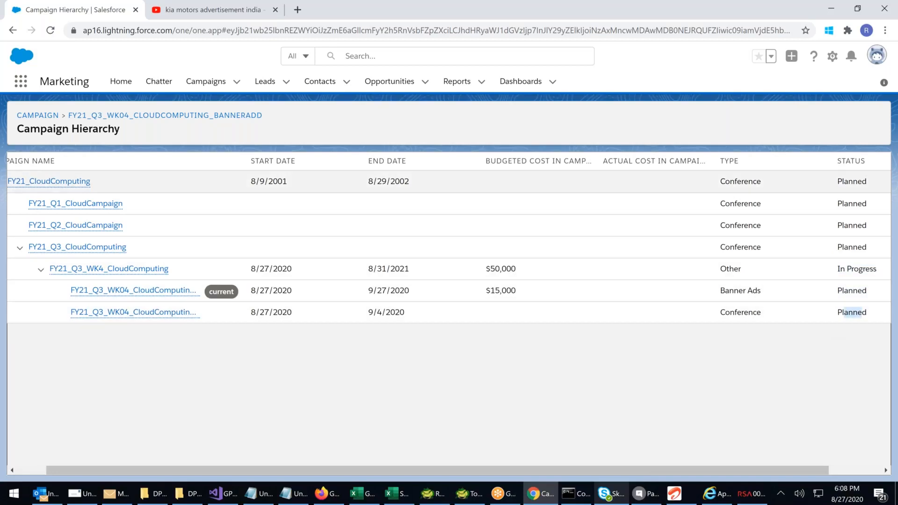
Open the FY21_CloudComputing campaign's details, set its status to Completed and save the record
left_click(74, 185)
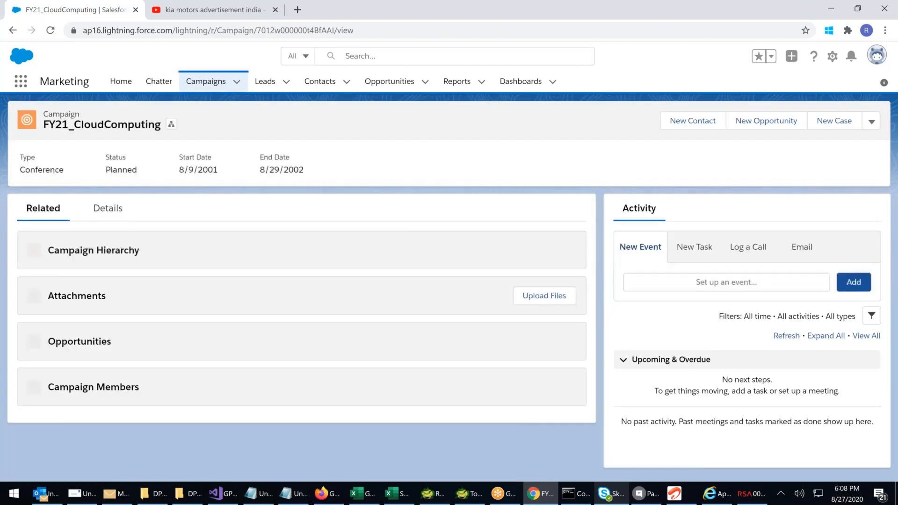
left_click(108, 208)
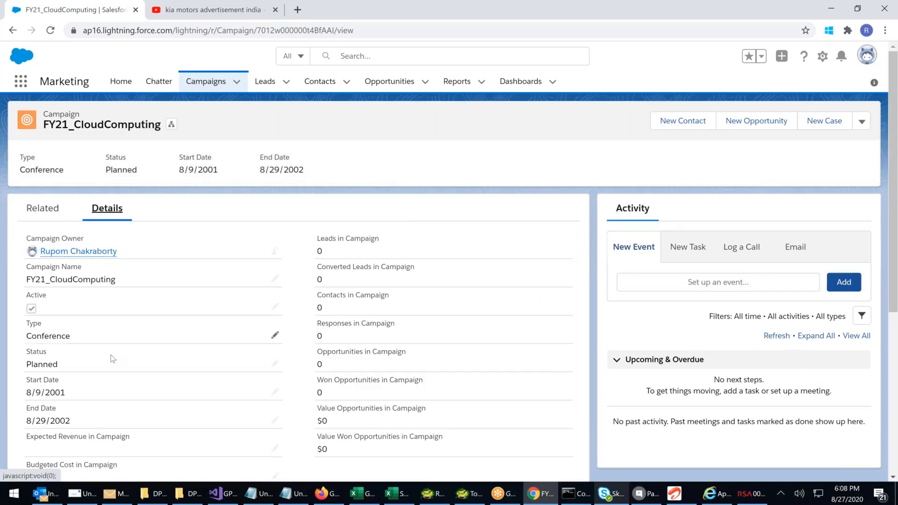
double_click(112, 359)
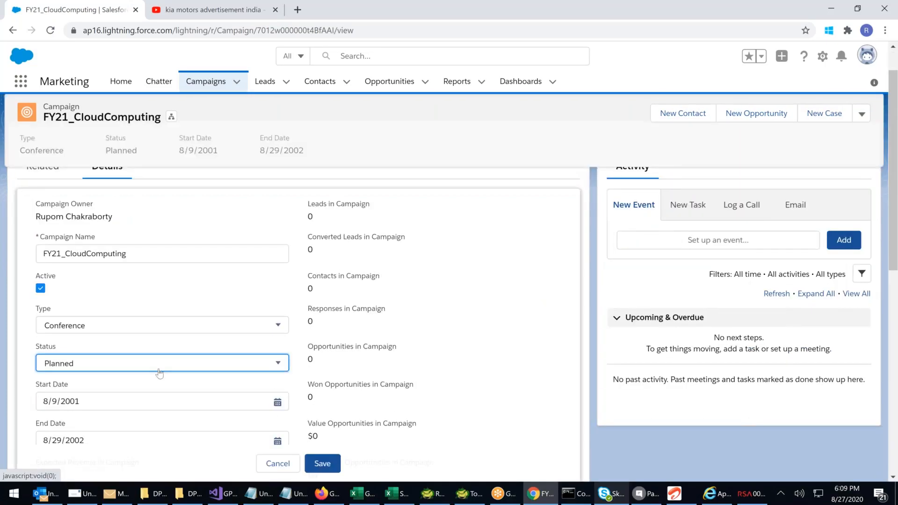
left_click(159, 363)
left_click(65, 328)
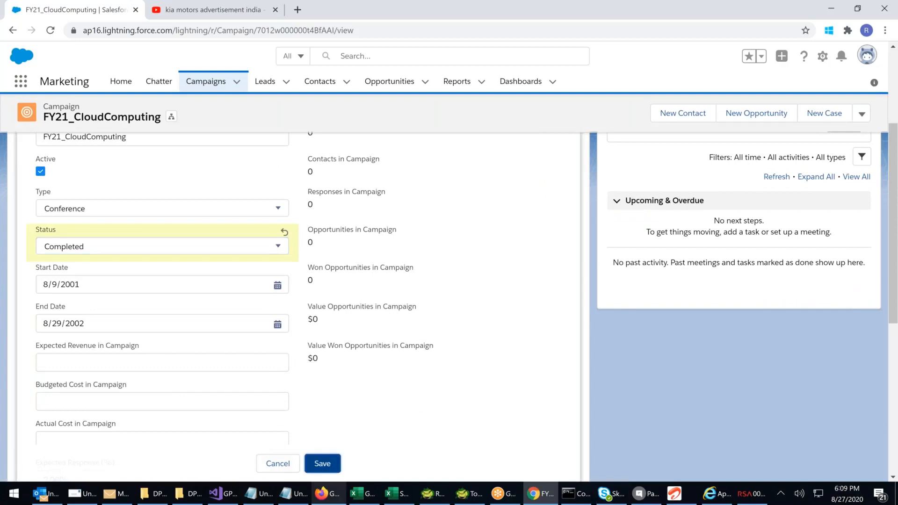
left_click(322, 463)
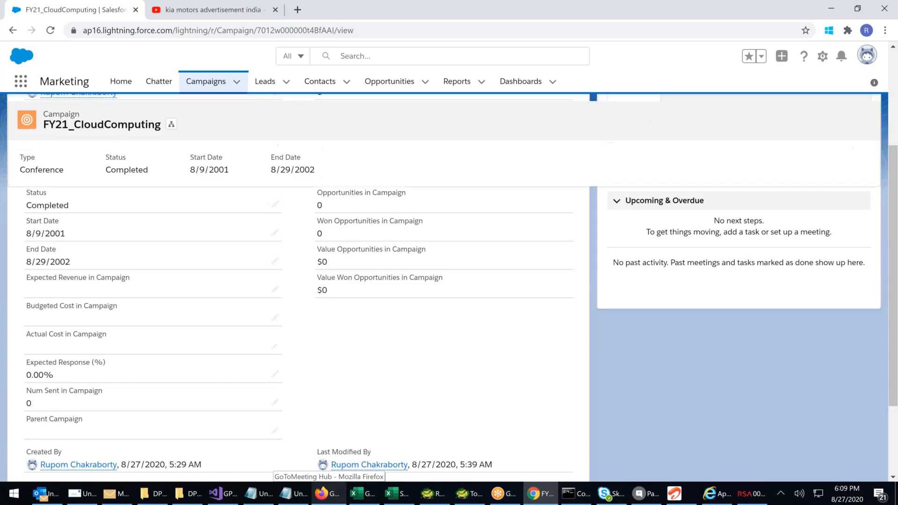
Reopen the hierarchy from FY21_Q3_WK04_CloudComputing_BannerAdd in the campaign list and check FY21_CloudComputing's status
left_click(206, 81)
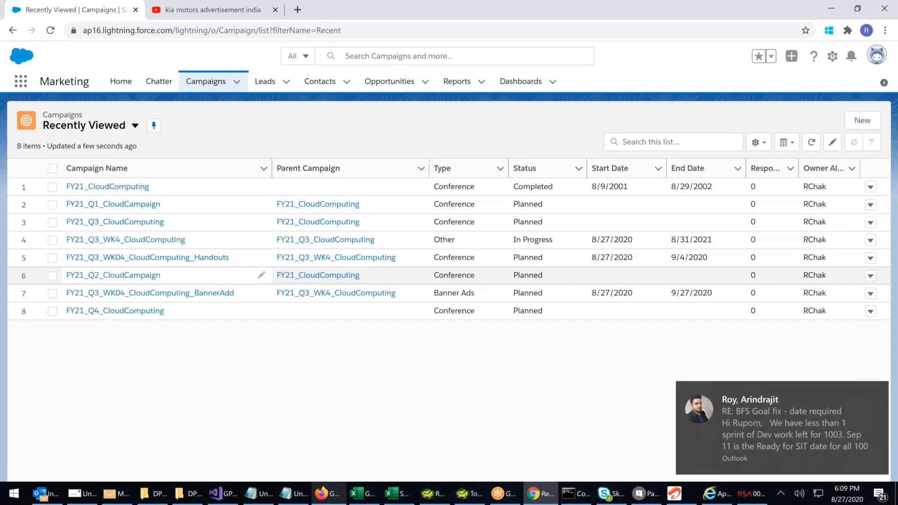
left_click(150, 293)
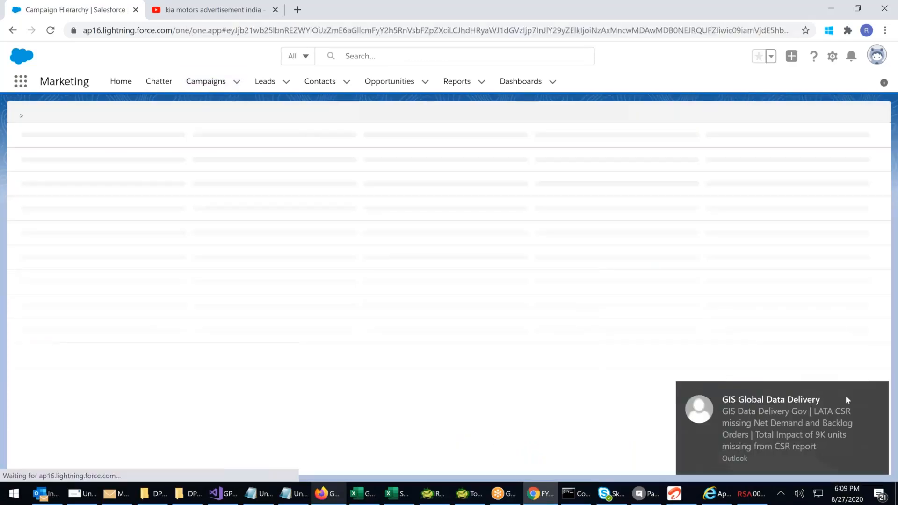
left_click(875, 394)
left_click_drag(788, 182, 823, 183)
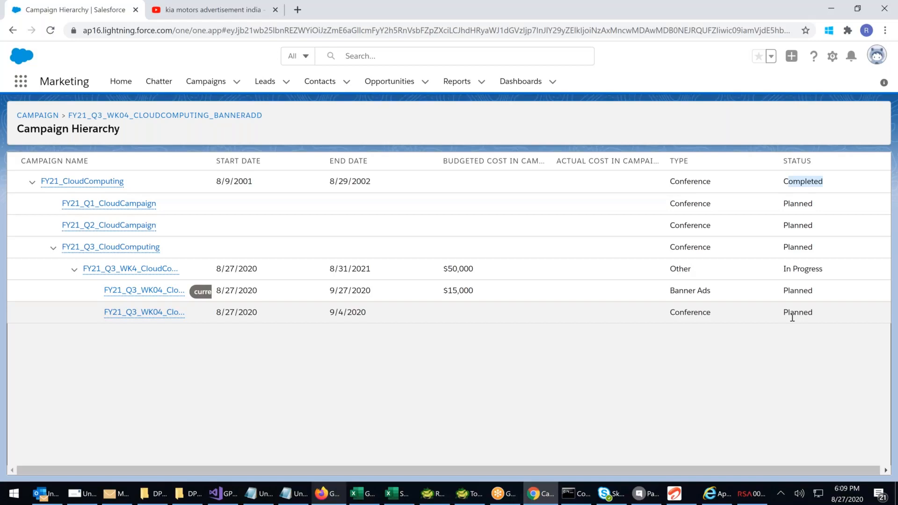
Launch PowerPoint alongside the browser
left_click(13, 501)
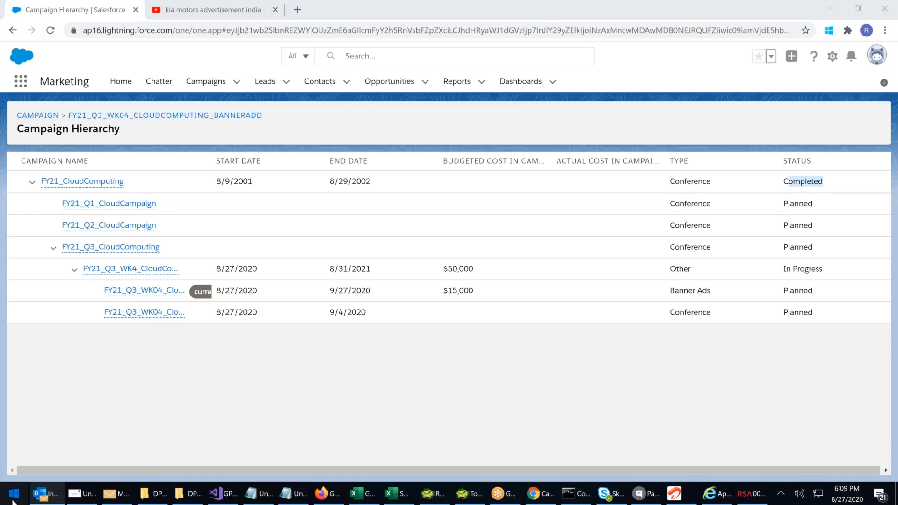
left_click(14, 502)
left_click(264, 180)
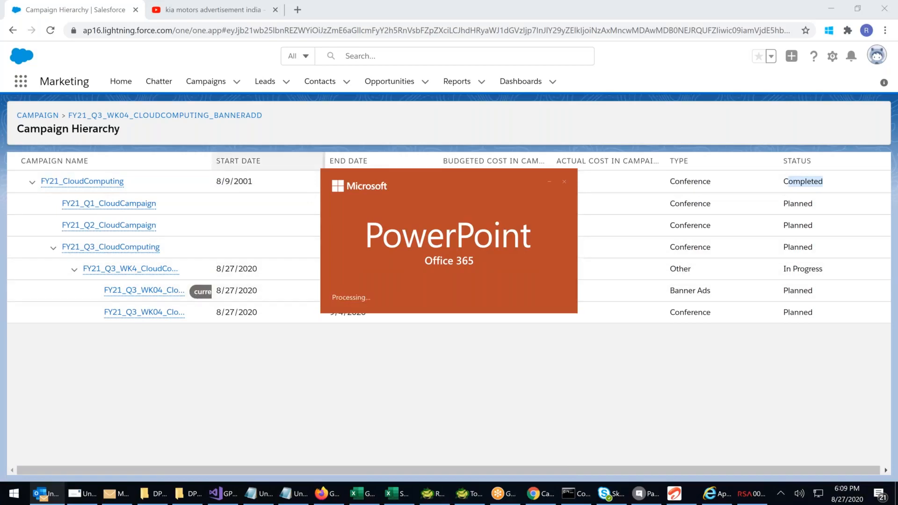
Review the hierarchy, reopening it from FY21_Q3_WK04_CloudComputing_BannerAdd and widening the Campaign Name column to read the full names
left_click(270, 160)
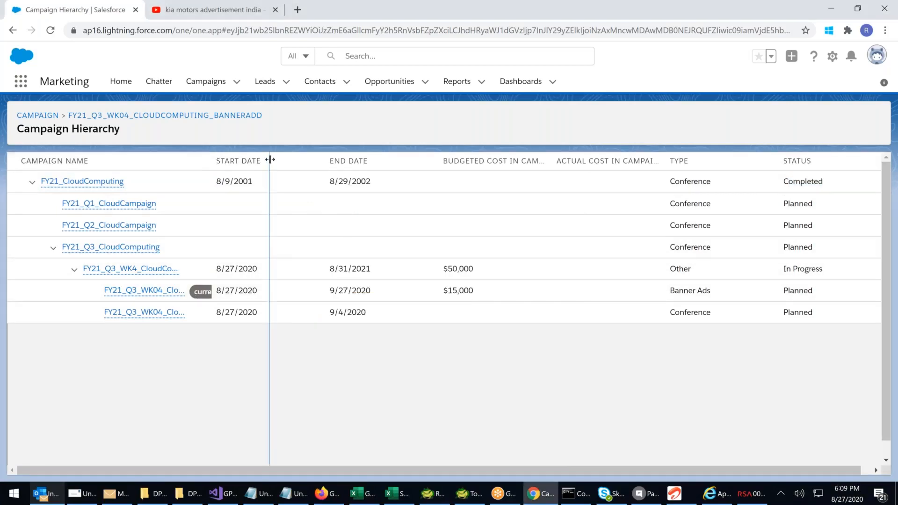
left_click_drag(269, 160, 317, 160)
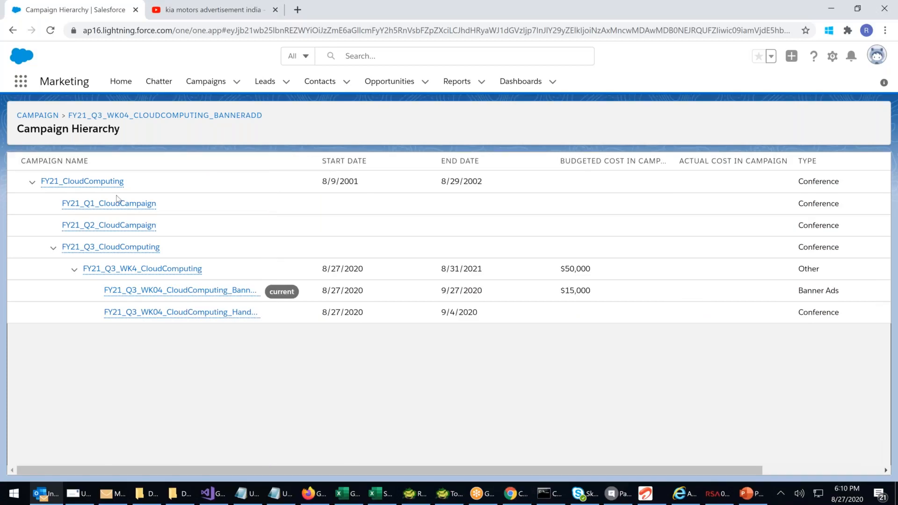
mouse_move(124, 207)
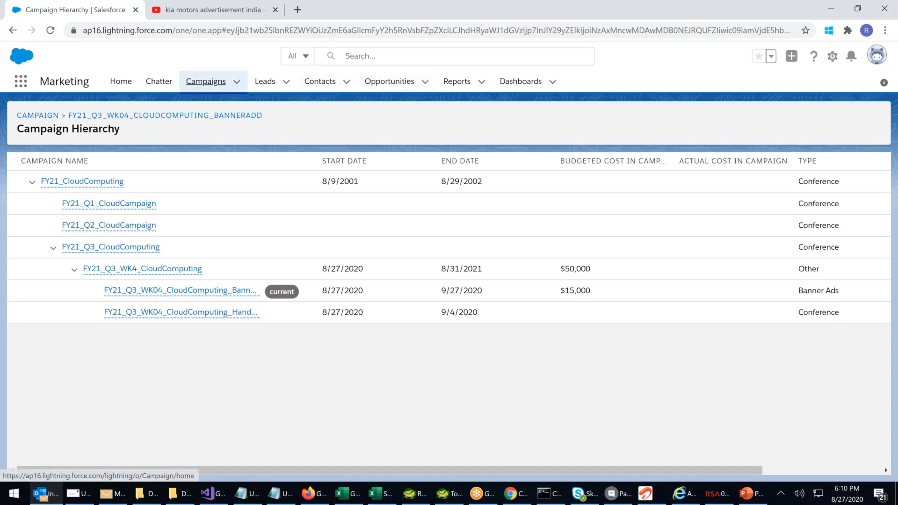
left_click(206, 82)
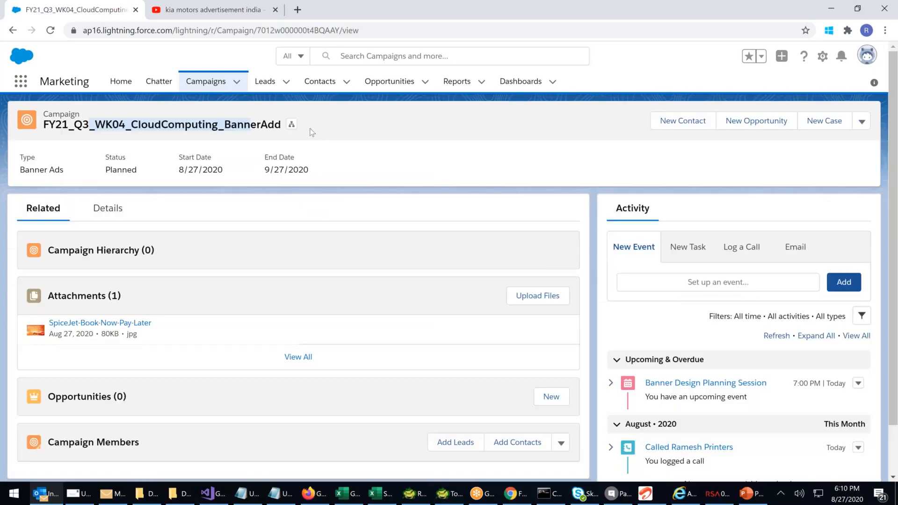
left_click(292, 125)
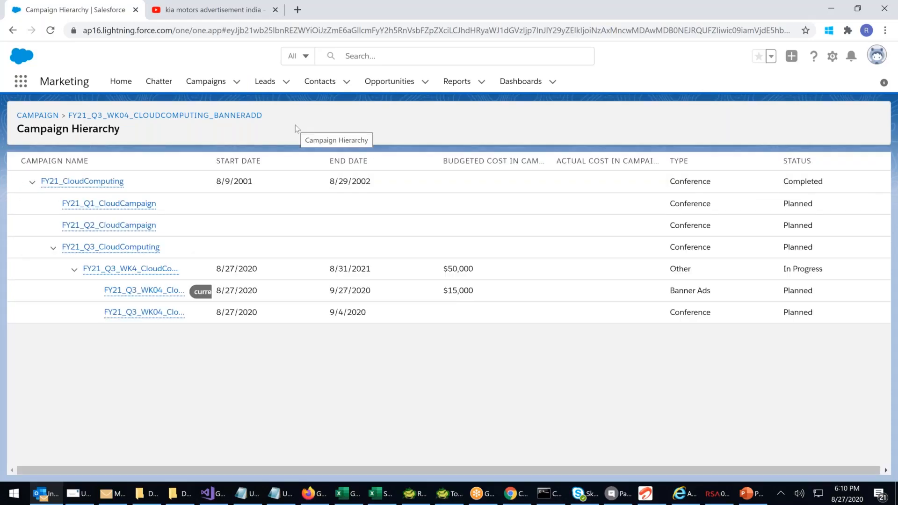
mouse_move(176, 293)
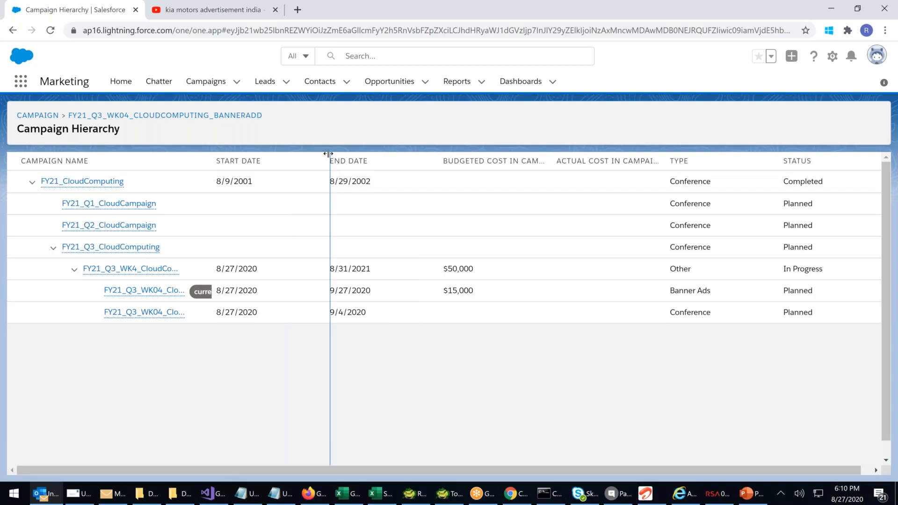
left_click_drag(328, 154, 448, 201)
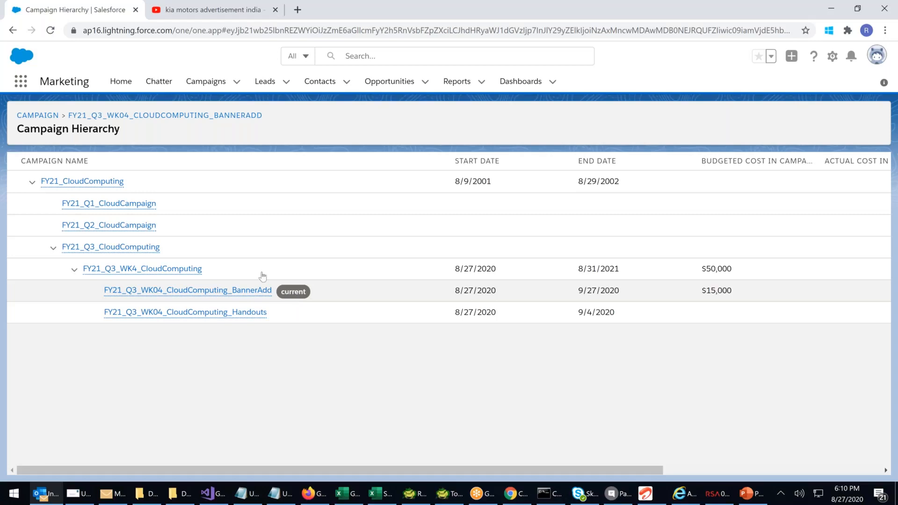
Open a new campaign form, view the available Parent Campaign choices and close the form without saving
left_click(747, 494)
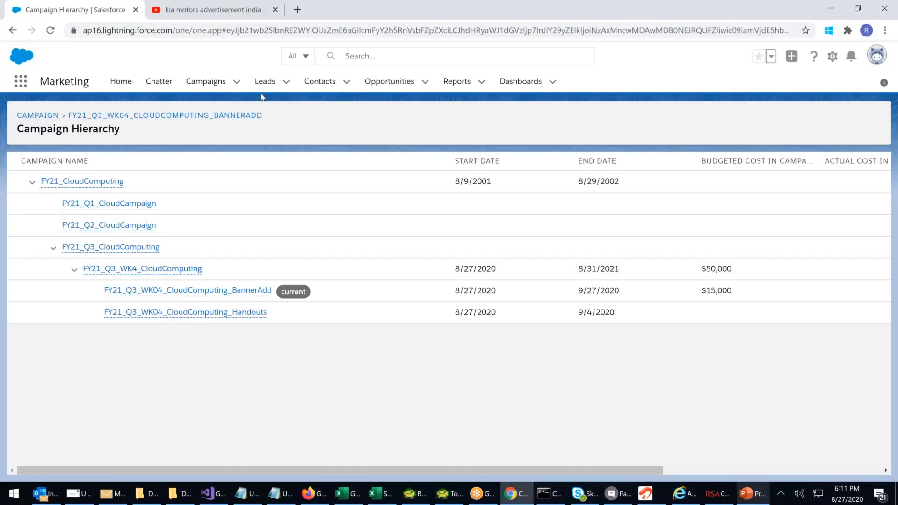
left_click(214, 86)
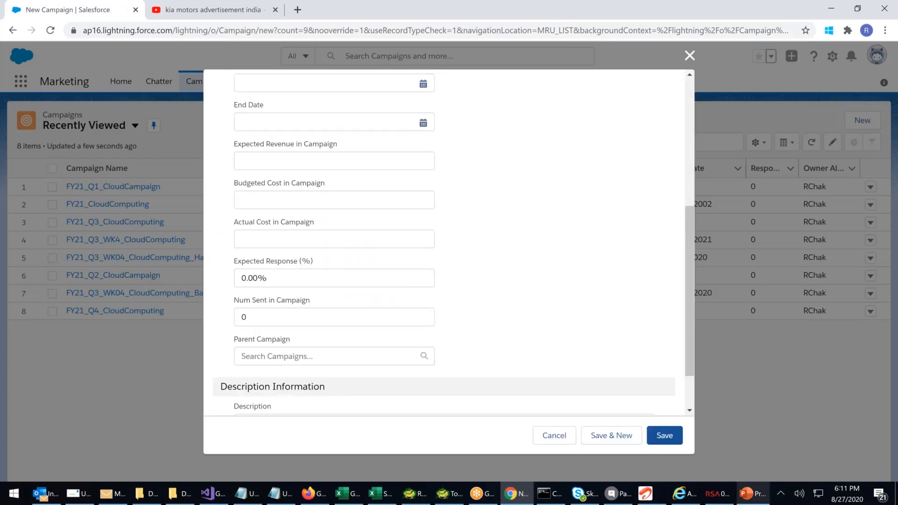
scroll(271, 292, "down", 2)
left_click(271, 294)
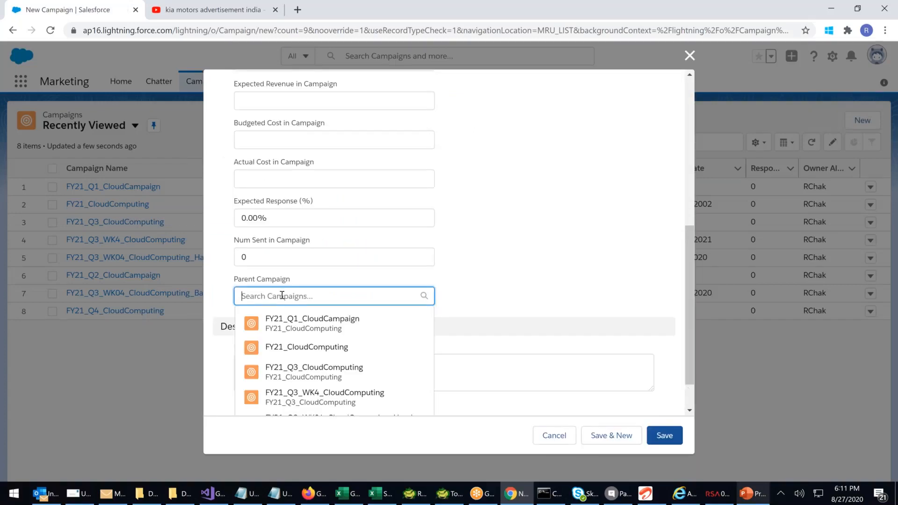
left_click(689, 55)
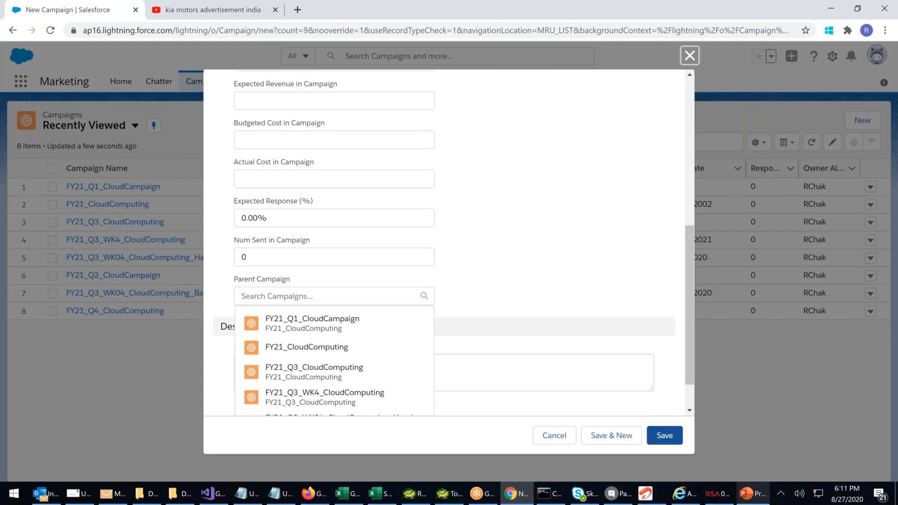
key("Escape")
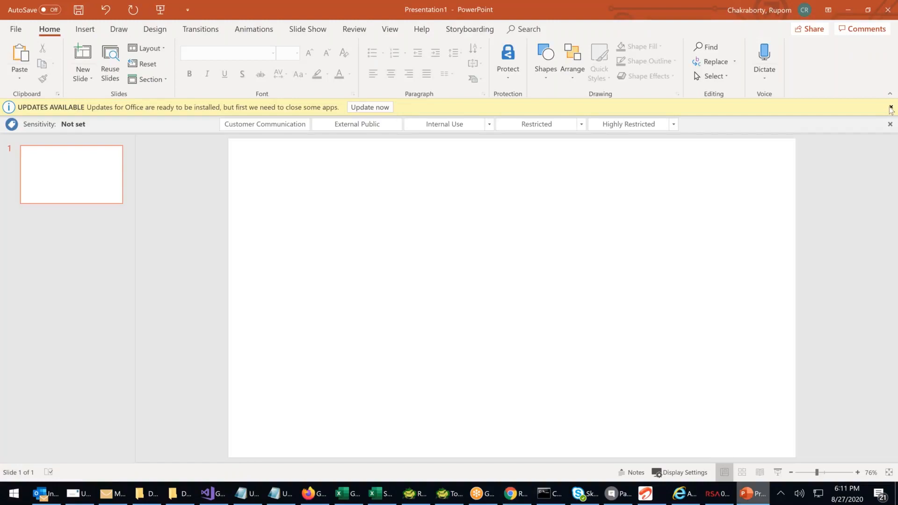
In PowerPoint, dismiss the Office update notice, draw a small rectangle near the blank slide's upper edge and label it Campaign
left_click(890, 108)
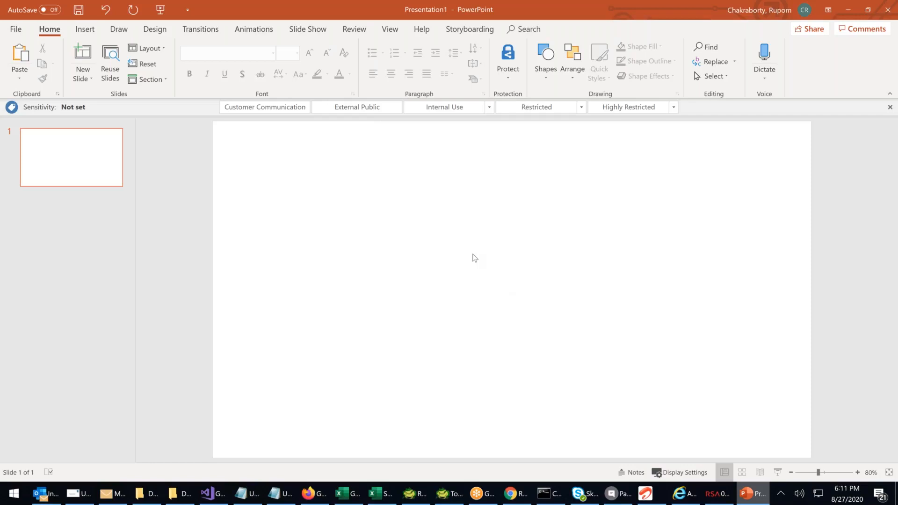
left_click(545, 79)
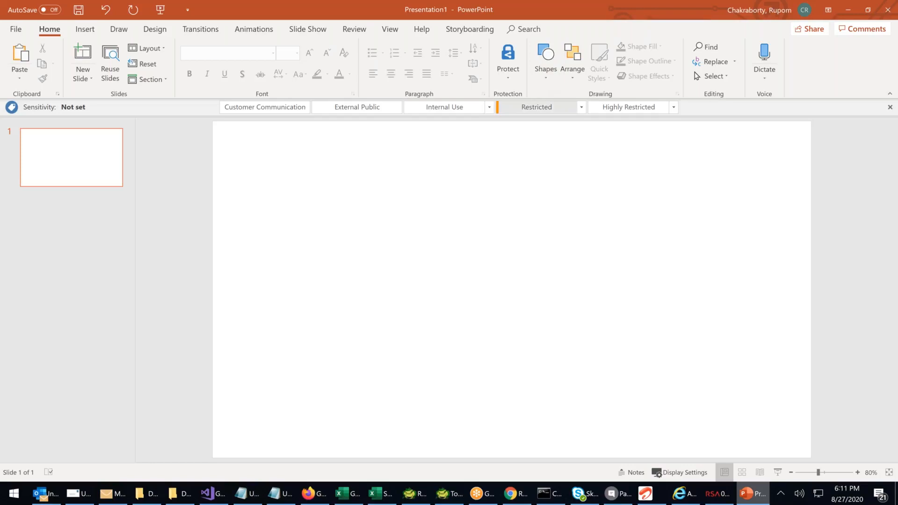
left_click_drag(434, 125, 506, 146)
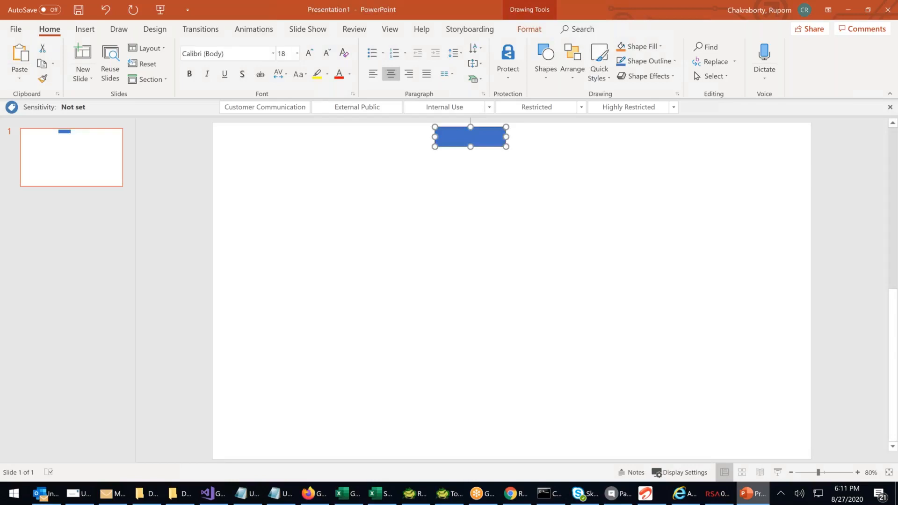
type("Campaign")
left_click(505, 162)
Copy the Campaign box, place the duplicate directly below it and label it Lead
left_click(499, 146)
key("ctrl+v")
left_click_drag(498, 158, 495, 160)
key("F2")
type("Lead")
left_click(510, 240)
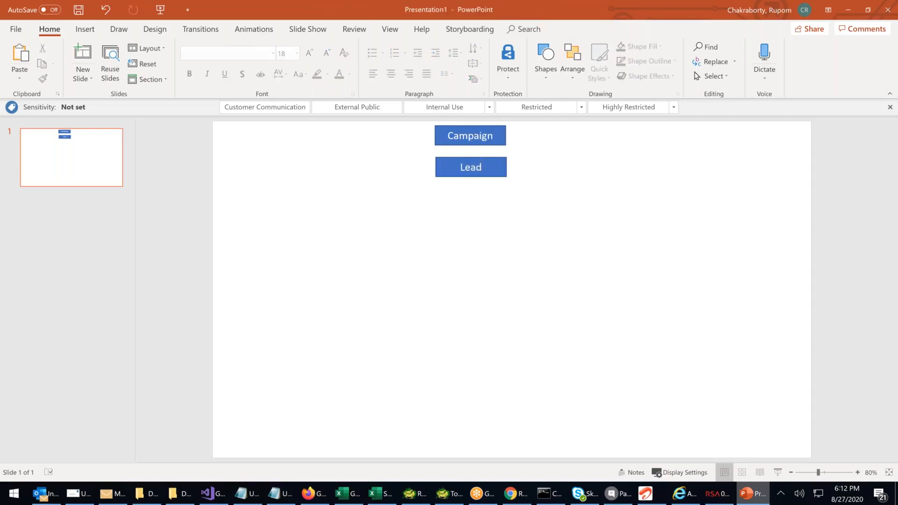
Copy the Lead box, place the duplicate below it with a wider gap and label it Opportunity
left_click(498, 170)
key("ctrl+c")
key("ctrl+v")
left_click_drag(499, 169, 492, 221)
double_click(482, 224)
type("Opportunity")
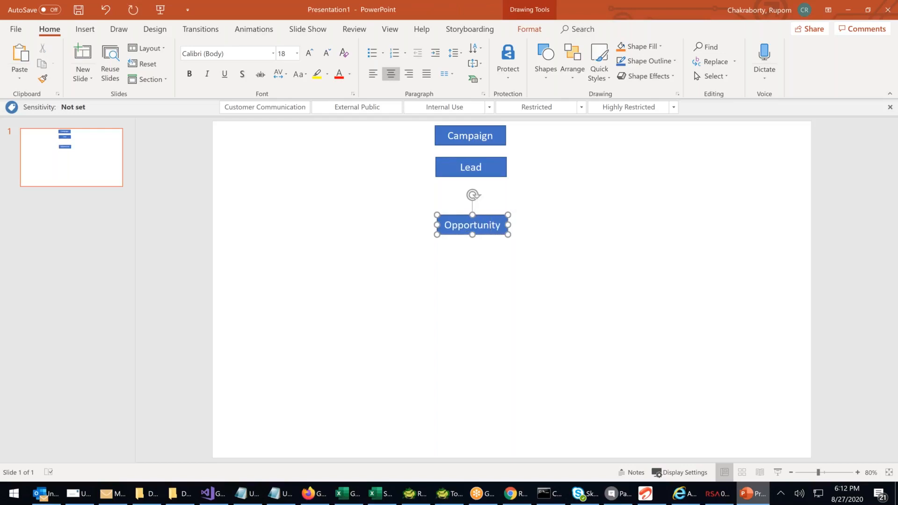
Copy the Opportunity box, place the duplicate directly below it and label it Quotation
left_click(500, 241)
left_click(495, 235)
key("ctrl+c")
key("ctrl+v")
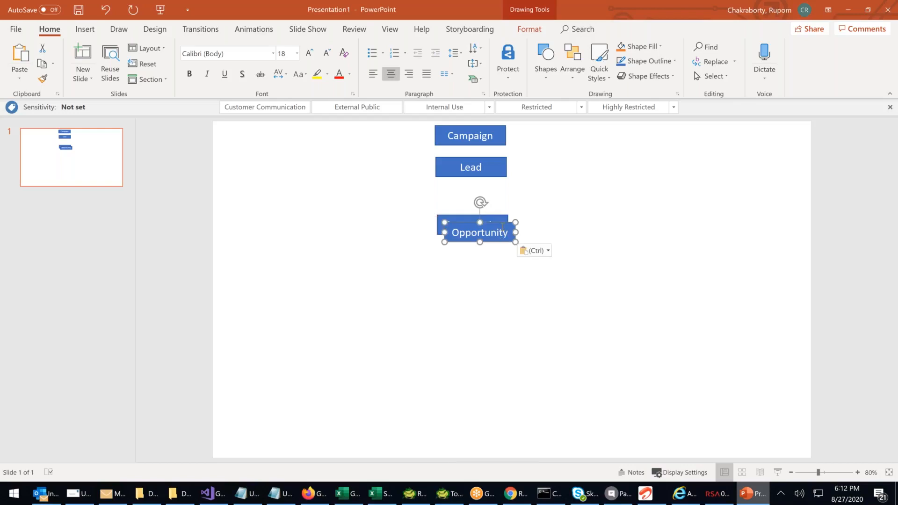
left_click_drag(500, 229, 496, 254)
type("O")
type("uotation")
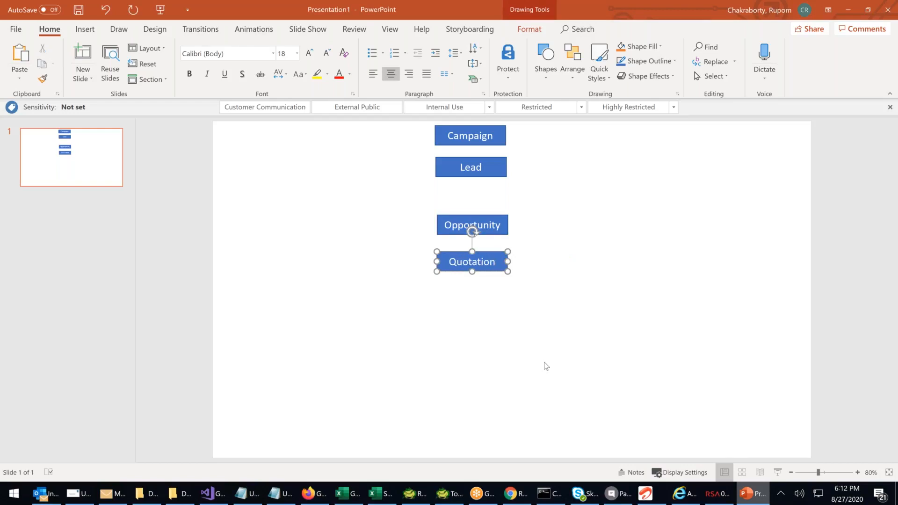
Copy the Quotation box, place the duplicate directly below it and label it Order
left_click(498, 287)
left_click(489, 252)
key("ctrl+c")
key("ctrl+v")
left_click_drag(503, 262, 496, 292)
left_click(495, 294)
key("ctrl+a")
key("BackSpace")
type("Order")
key("Escape")
Paste another copy of the box below Order and label it Invoice
key("ctrl+v")
left_click_drag(500, 302, 492, 329)
double_click(493, 329)
type("Invoice")
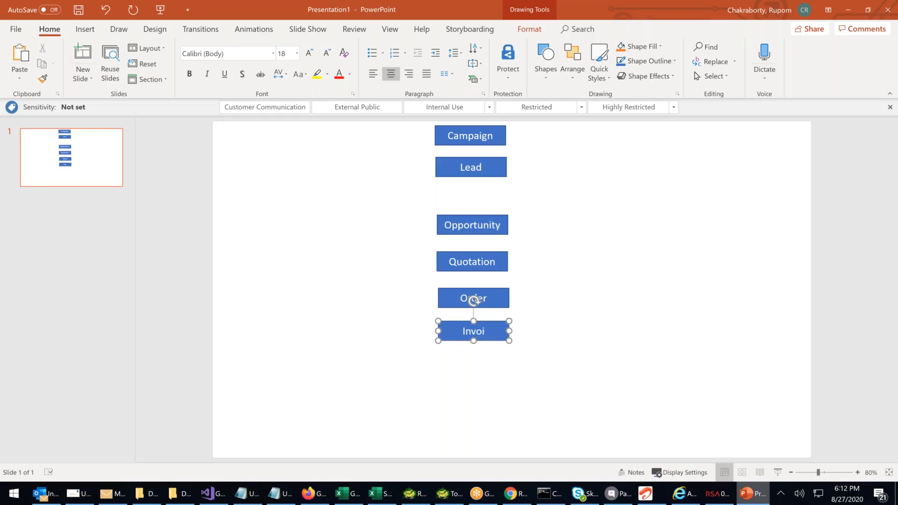
Copy the Invoice box, place the duplicate directly below it and label it Logistic
left_click(519, 368)
left_click(490, 330)
key("ctrl+c")
key("ctrl+v")
left_click_drag(496, 324, 496, 355)
double_click(475, 362)
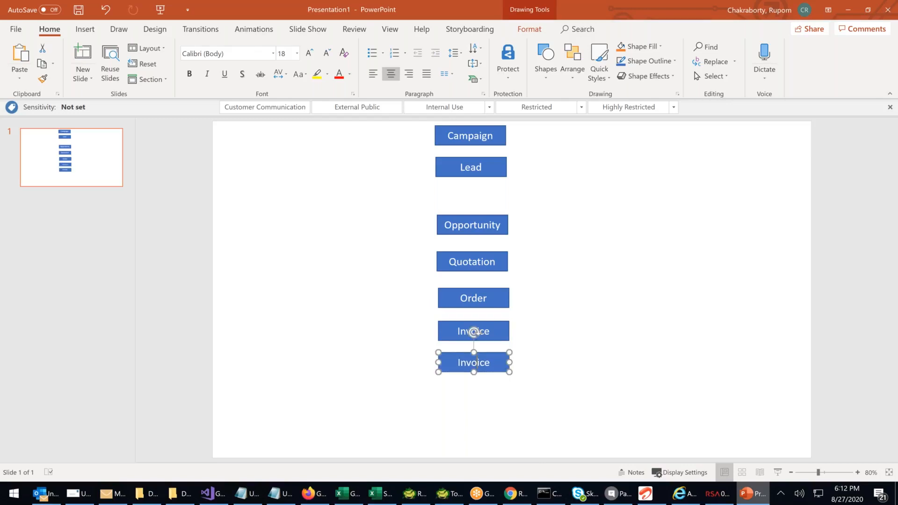
type("Logistic")
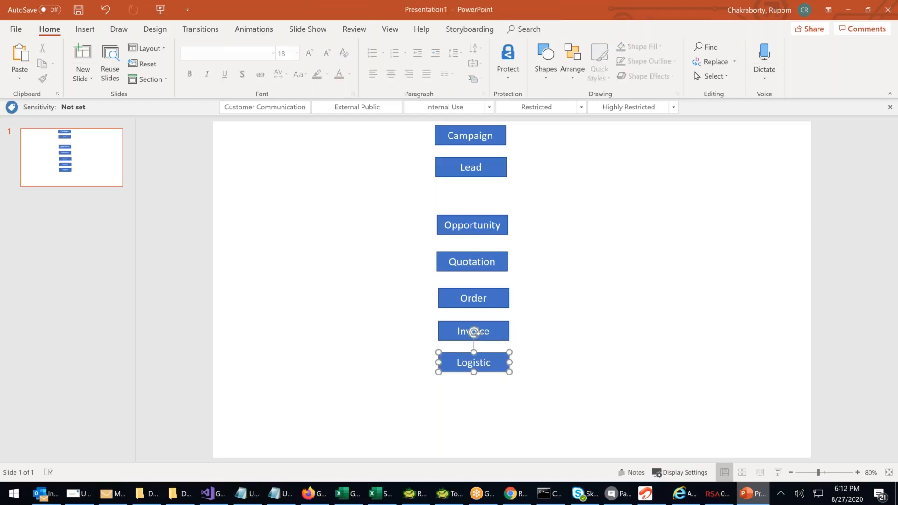
Copy the Logistic box, place the duplicate directly below it and label it Case
key("ctrl+c")
key("ctrl+v")
left_click_drag(503, 364, 499, 390)
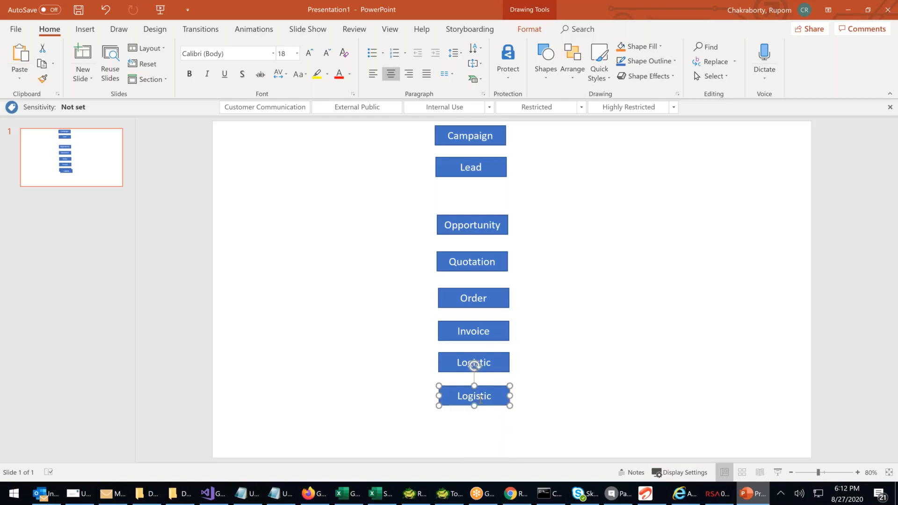
type("Case")
key("Escape")
key("Escape")
Copy the Case box, place the duplicate directly below it and label it Solution
left_click(502, 400)
key("ctrl+c")
key("ctrl+v")
left_click_drag(502, 400, 495, 421)
double_click(474, 428)
type("Solution")
left_click(644, 279)
Place two copies of the Lead box, one above the other, to the right of the column between Lead and Opportunity, and label the upper one Accounts
left_click(472, 168)
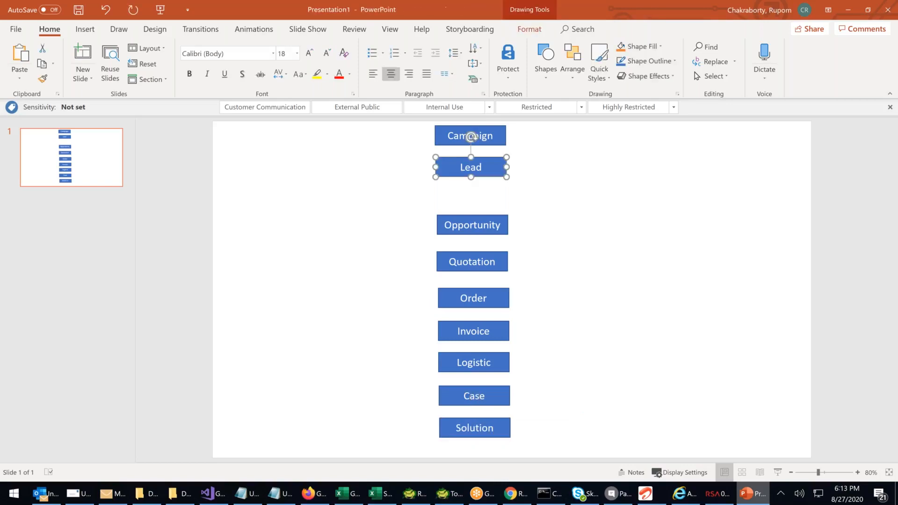
key("ctrl+c")
key("ctrl+v")
left_click_drag(496, 170, 573, 197)
key("ctrl+v")
double_click(560, 181)
type("Accounts")
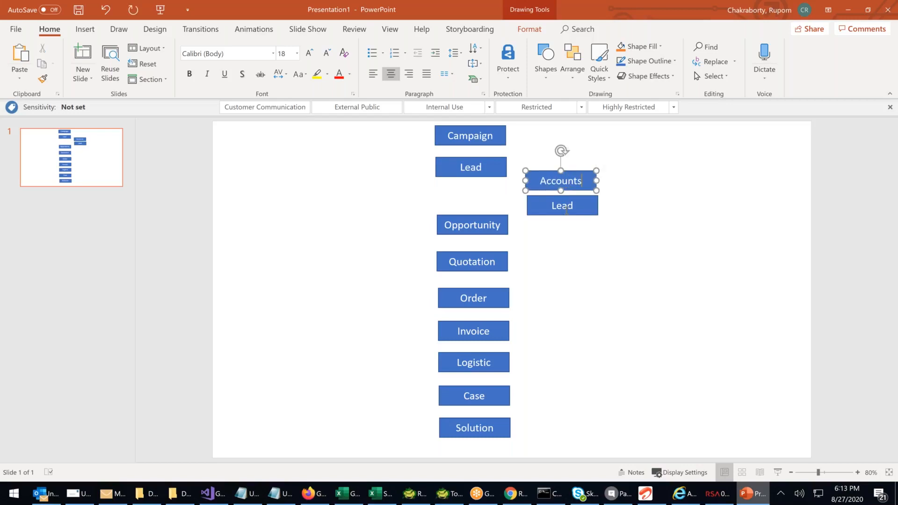
Relabel the duplicated Lead box below Accounts as Contact
double_click(565, 210)
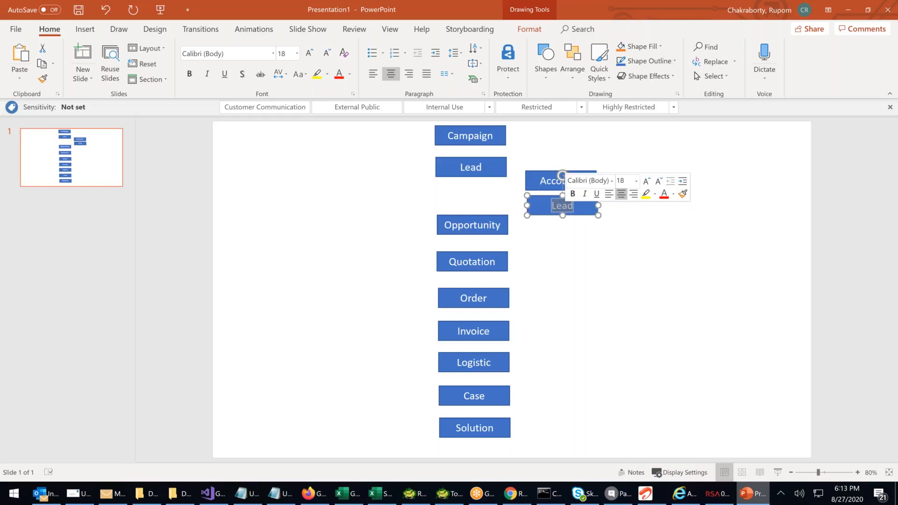
type("Cotnac")
key("BackSpace")
key("BackSpace")
key("BackSpace")
key("BackSpace")
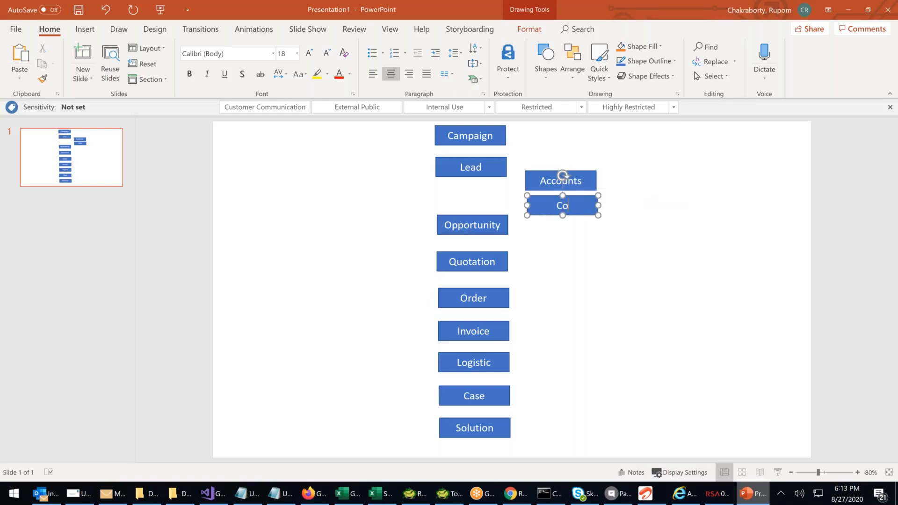
type("ntact")
left_click(517, 256)
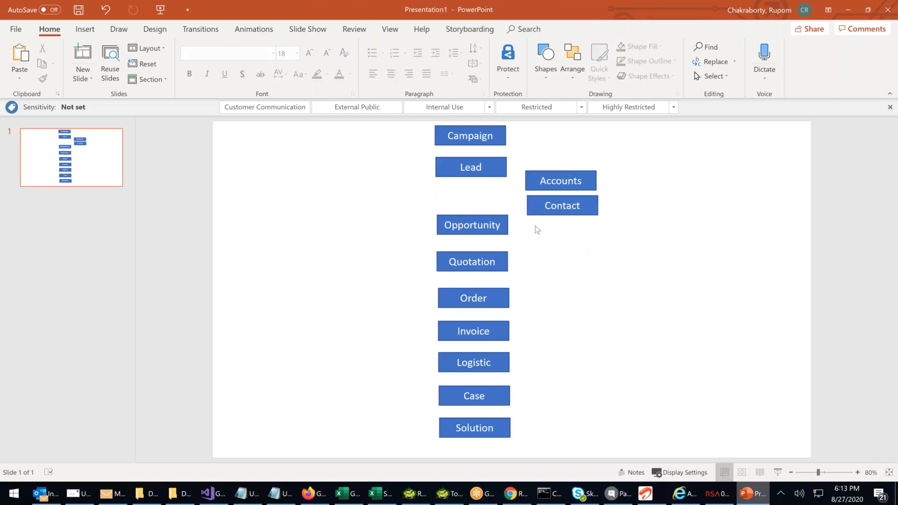
Paste another box and place it directly below the Contact box, beside Opportunity
left_click(593, 203)
key("ctrl+v")
mouse_move(586, 225)
left_mouse_down()
mouse_move(585, 234)
mouse_move(587, 223)
left_mouse_up()
Select the boxes from Opportunity to Solution together with the lower Contact box and shift them slightly down the slide
left_click_drag(350, 197, 621, 443)
left_click(444, 220)
left_click(378, 216)
left_click_drag(373, 204, 653, 448)
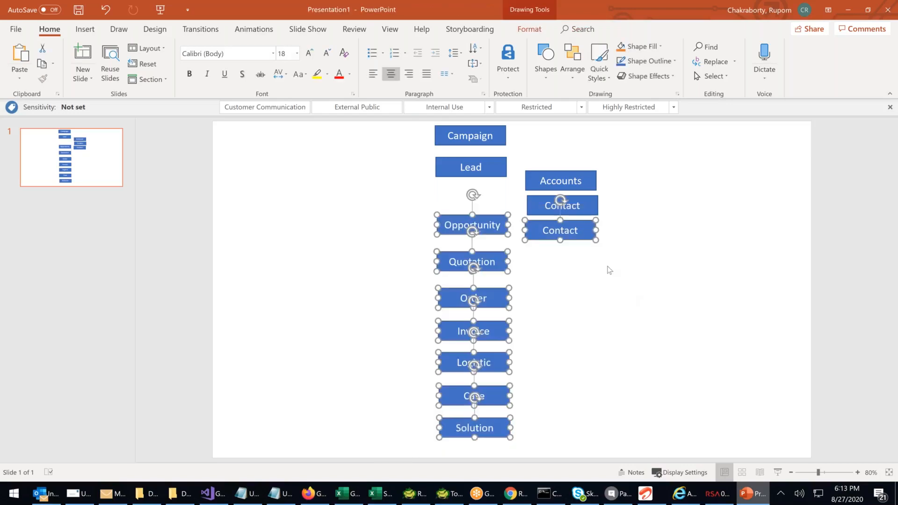
left_click_drag(578, 243, 579, 251)
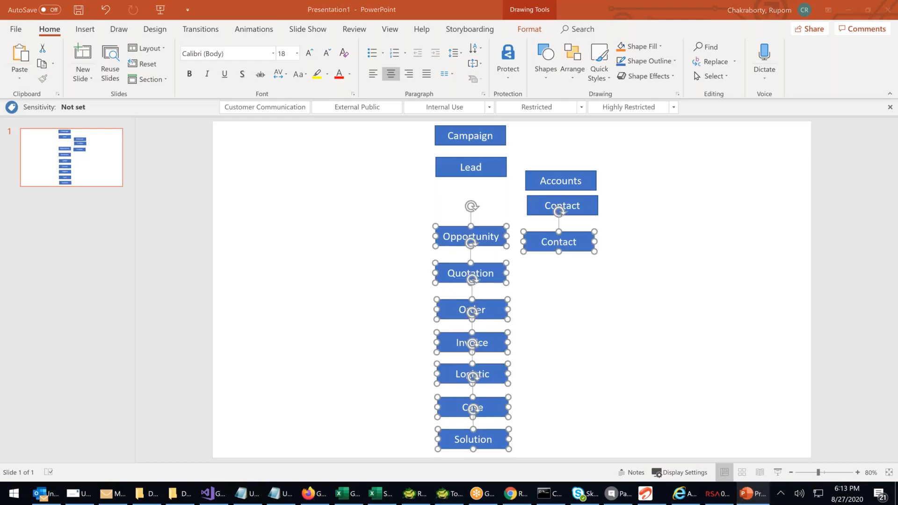
left_click(633, 287)
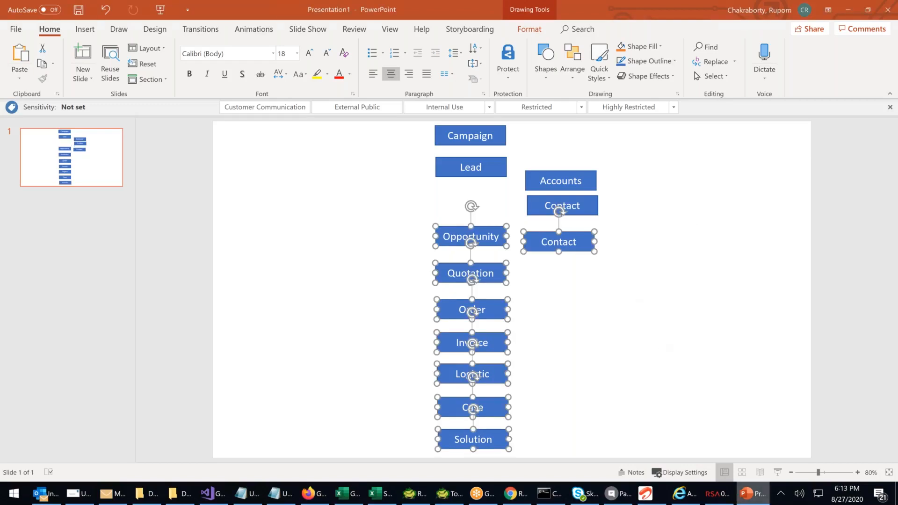
Align the lower Contact box with the Opportunity row and relabel it Product
left_click_drag(580, 242, 584, 234)
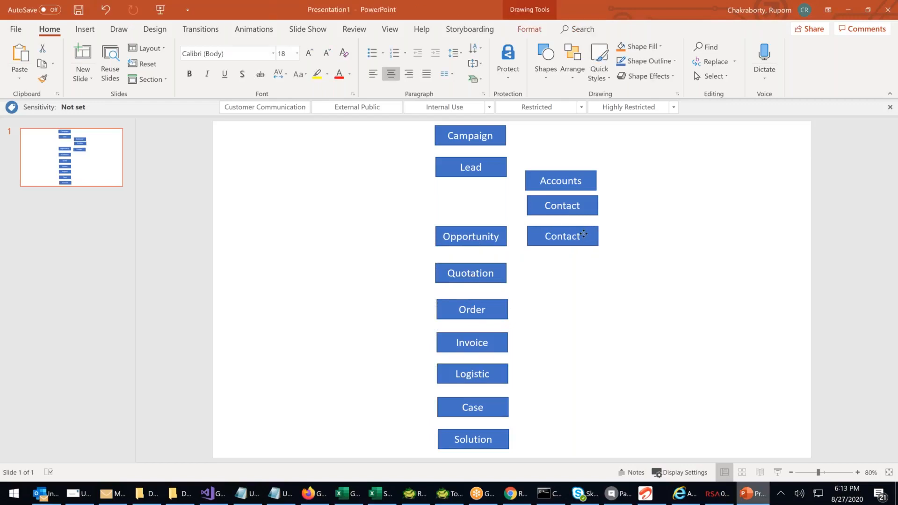
double_click(583, 234)
type("Product")
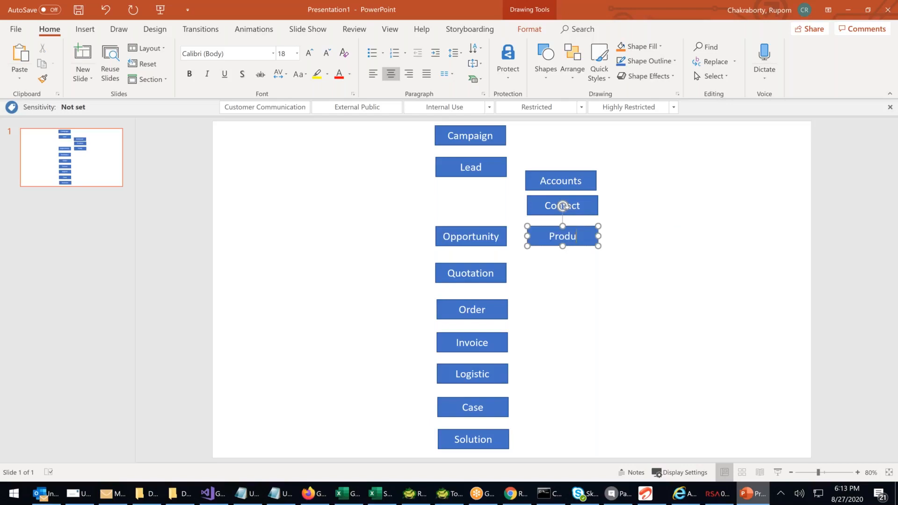
left_click(644, 272)
Paste another box, place it to the right of Product and start its label with Pr
left_click(592, 229)
key("ctrl+v")
left_click_drag(592, 229, 676, 227)
double_click(654, 235)
type("Pr")
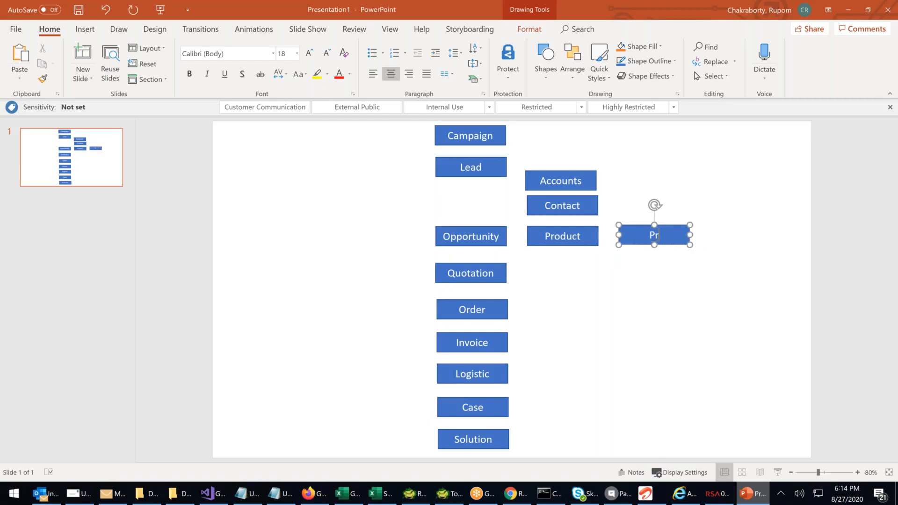
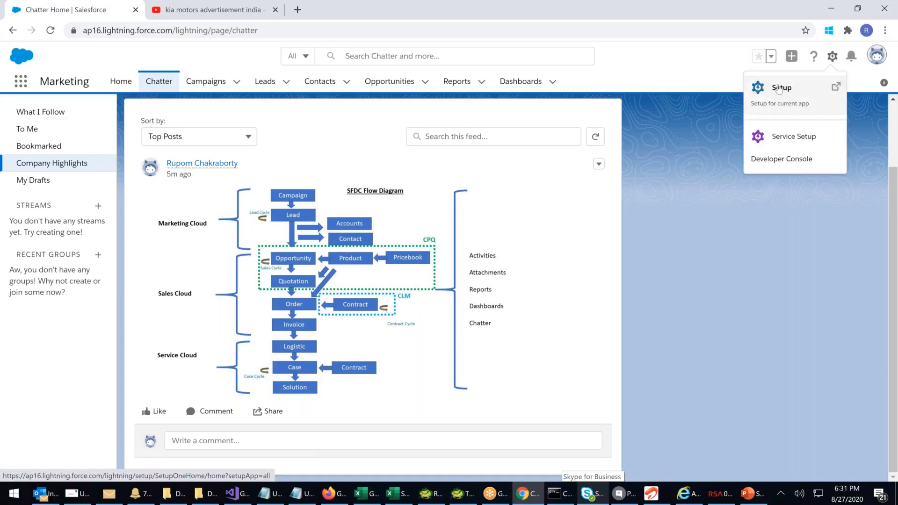
Open Salesforce Setup and go to the Storage Usage page among the Data administration settings
left_click(781, 89)
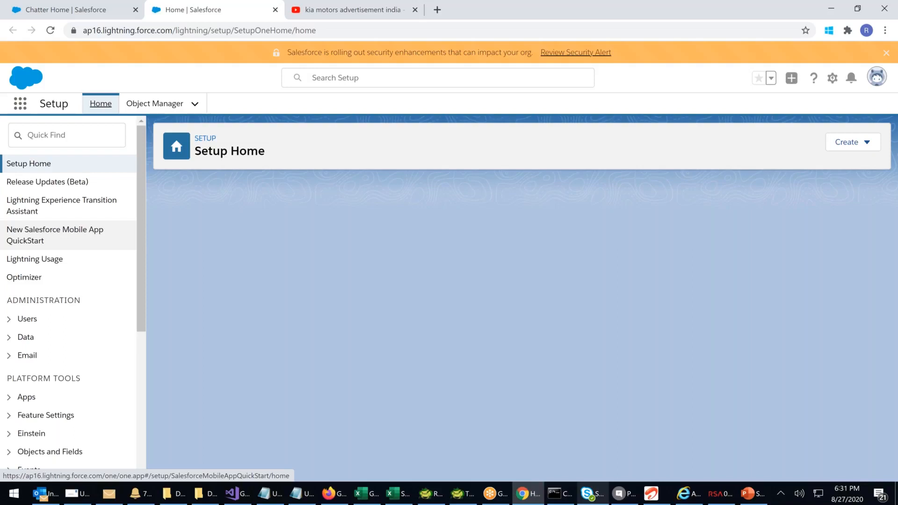
scroll(101, 238, "down", 1)
scroll(101, 239, "down", 1)
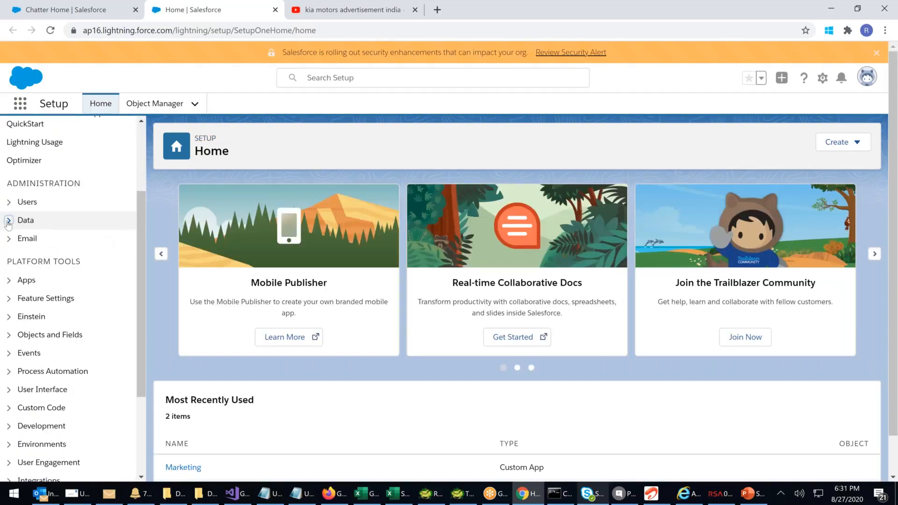
left_click(9, 221)
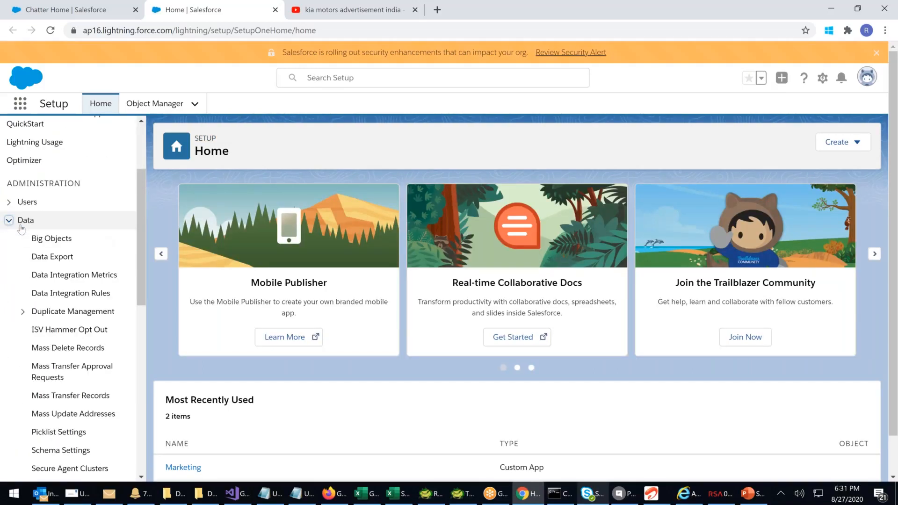
scroll(21, 229, "down", 1)
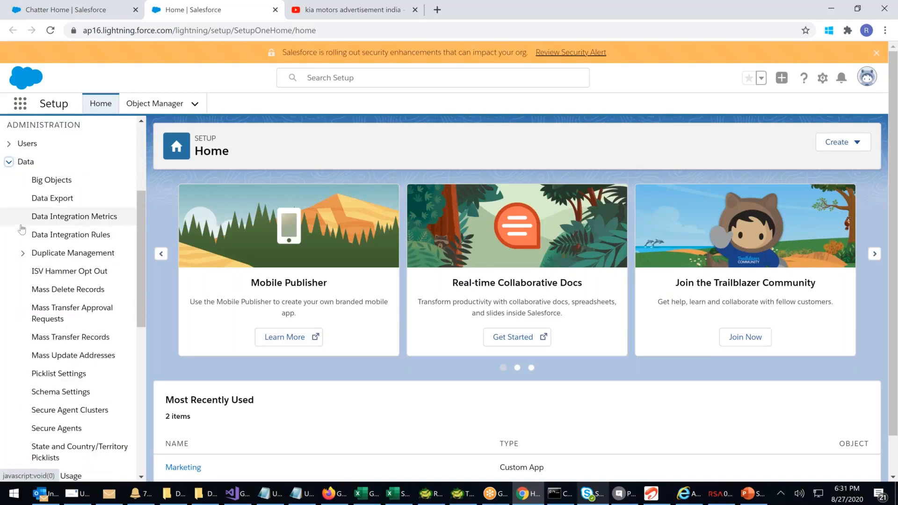
scroll(21, 229, "down", 2)
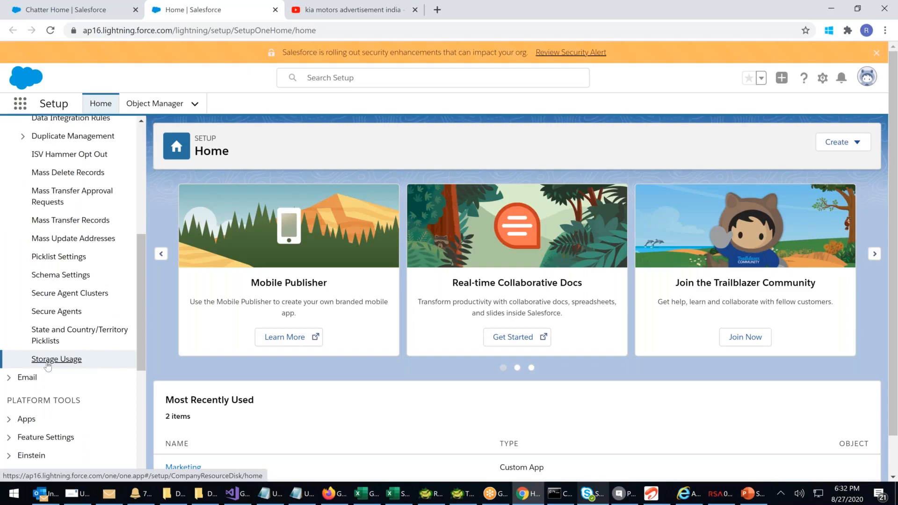
left_click(47, 361)
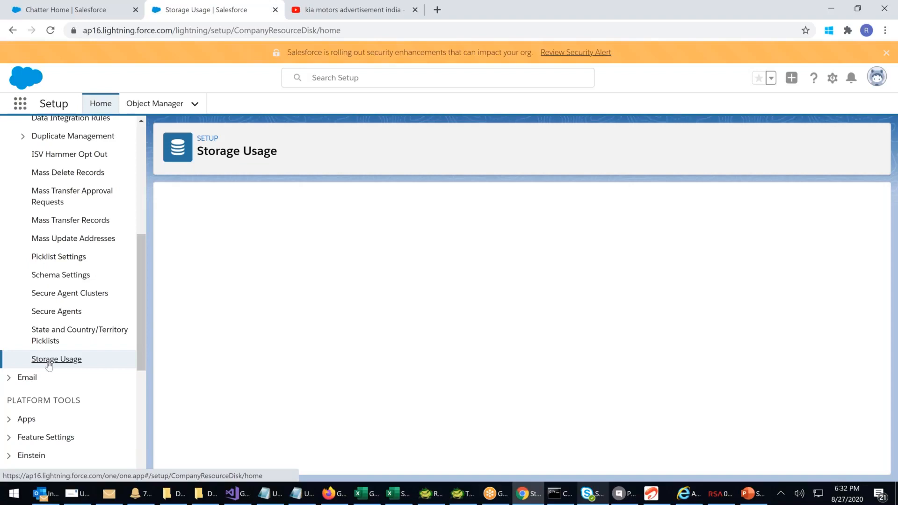
Examine the limits and used amounts for data, file and big object storage, plus the top users by storage
mouse_move(567, 258)
left_mouse_down()
mouse_move(537, 260)
mouse_move(570, 269)
left_mouse_up()
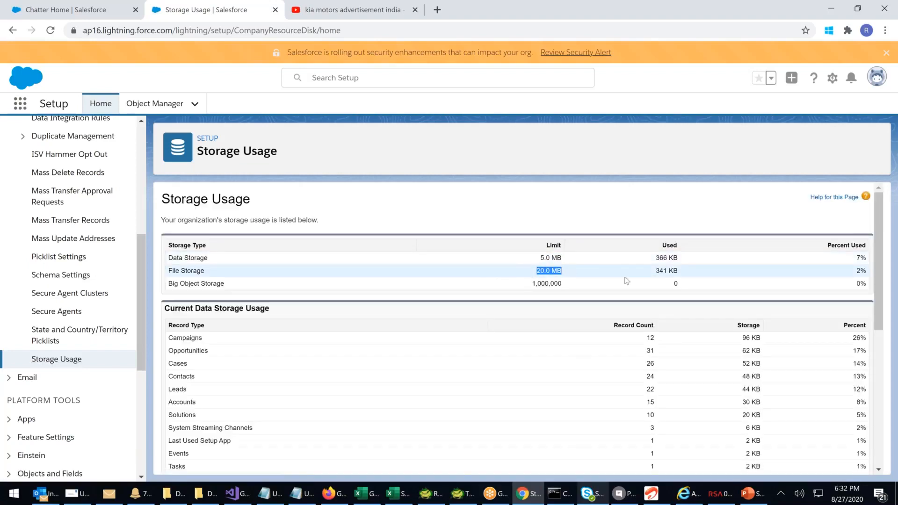
left_click_drag(654, 271, 678, 272)
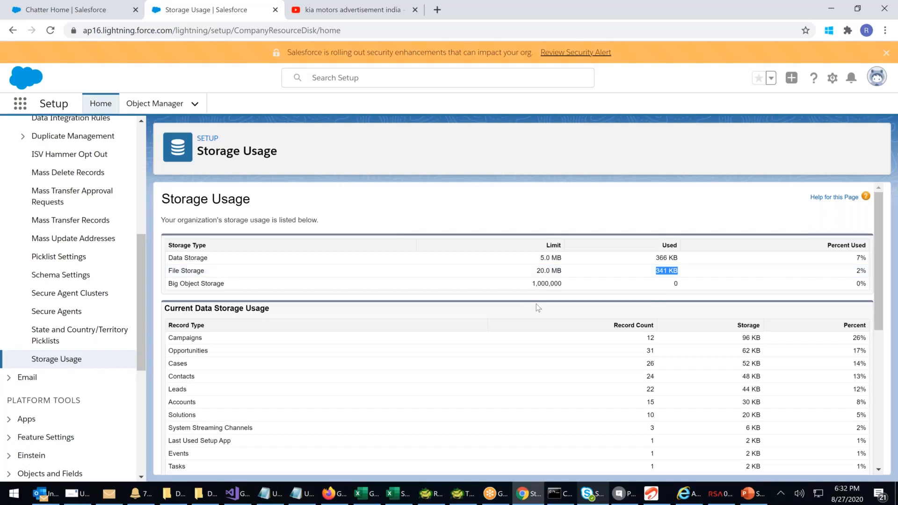
scroll(538, 307, "down", 4)
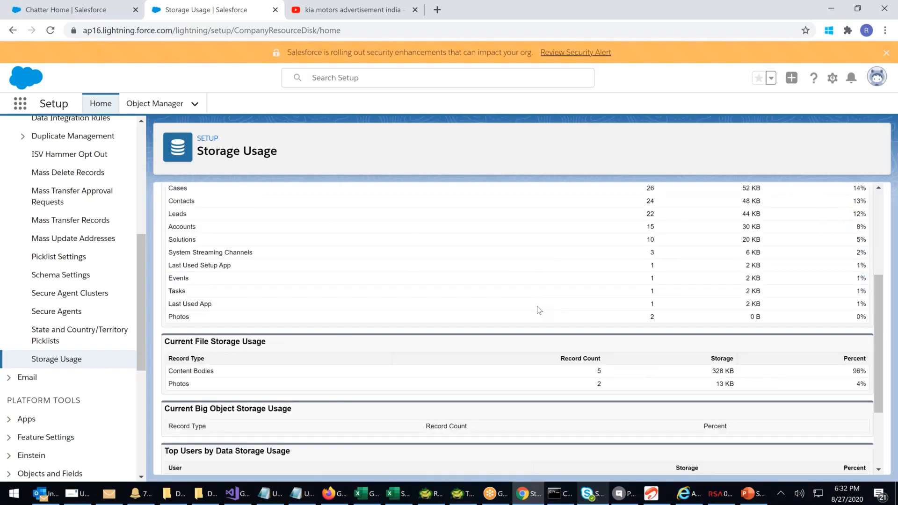
scroll(538, 310, "down", 3)
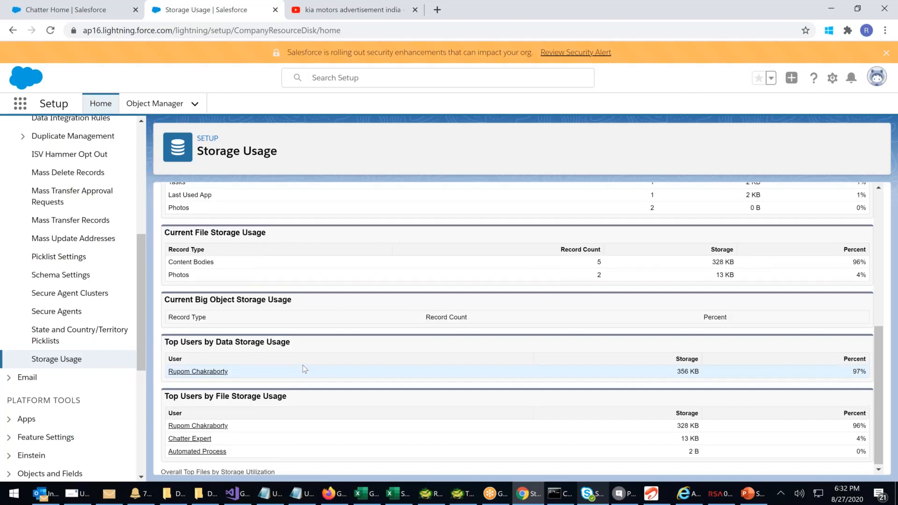
scroll(302, 364, "up", 7)
left_click_drag(531, 264, 841, 284)
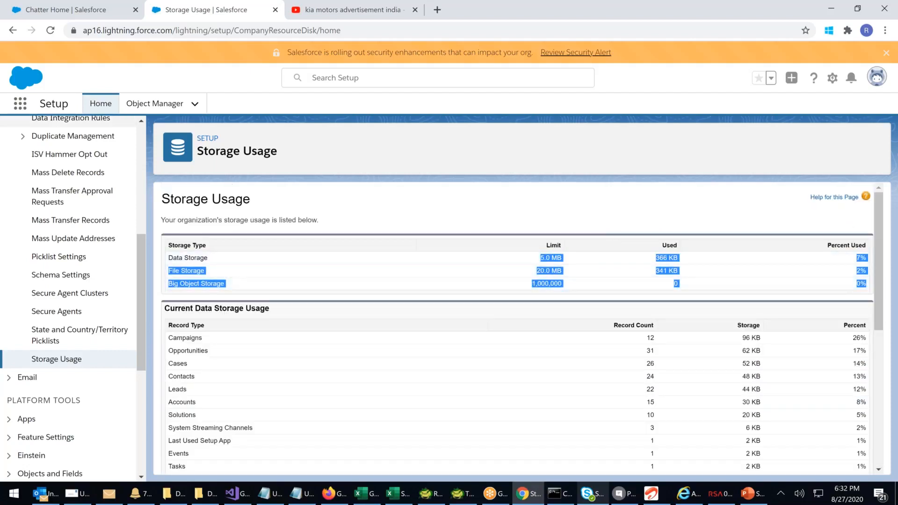
Leave Setup and open the Files list from the full list of apps and items
left_click(27, 106)
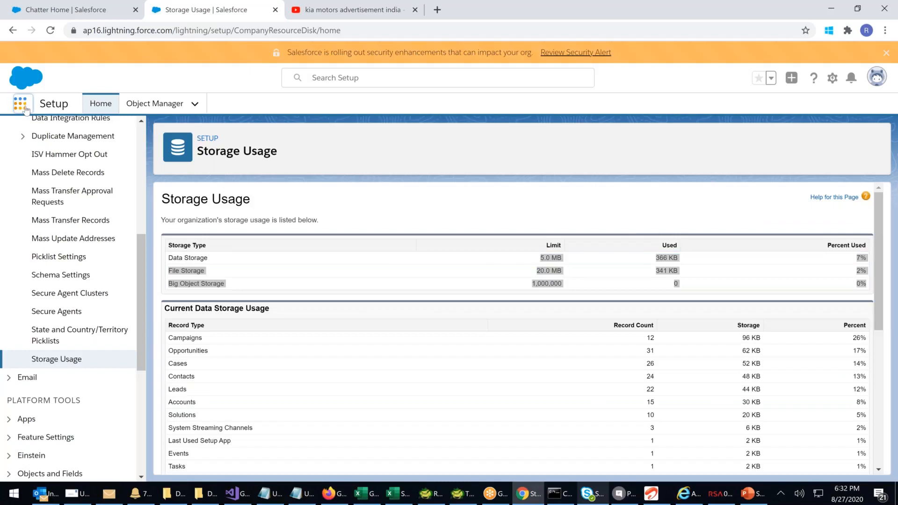
left_click(26, 108)
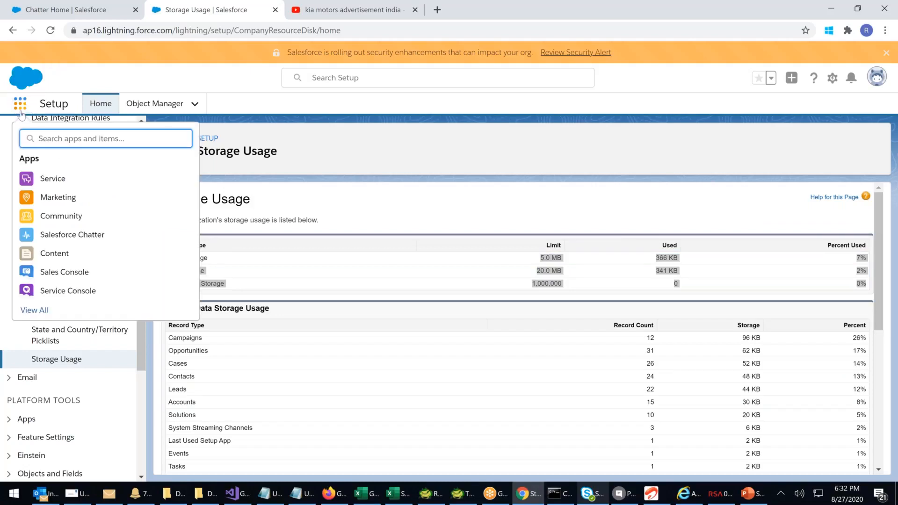
left_click(42, 311)
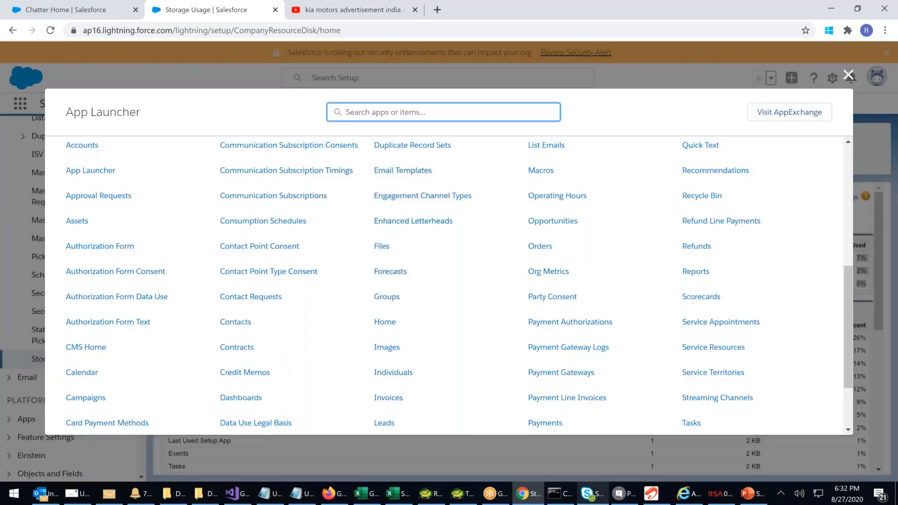
left_click(381, 246)
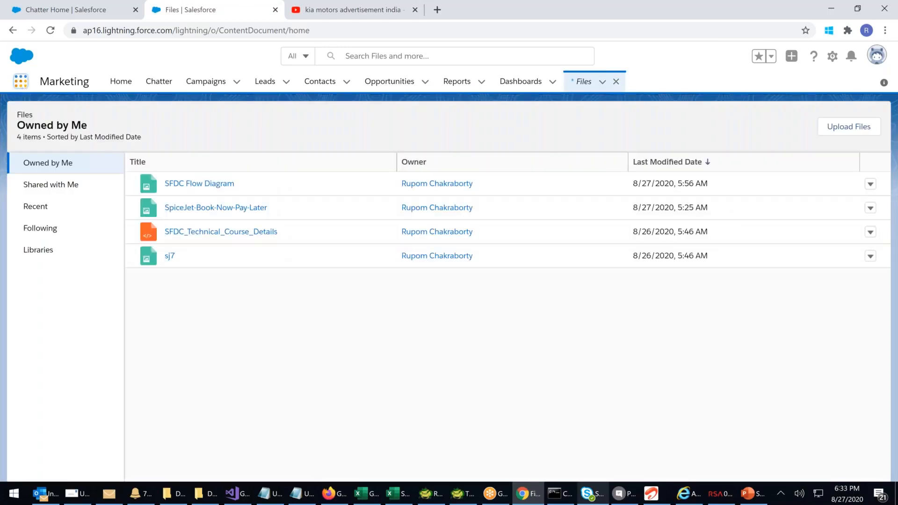
Reopen Files from the full item list and show the available actions for the SpiceJet-Book-Now-Pay-Later file
left_click(20, 81)
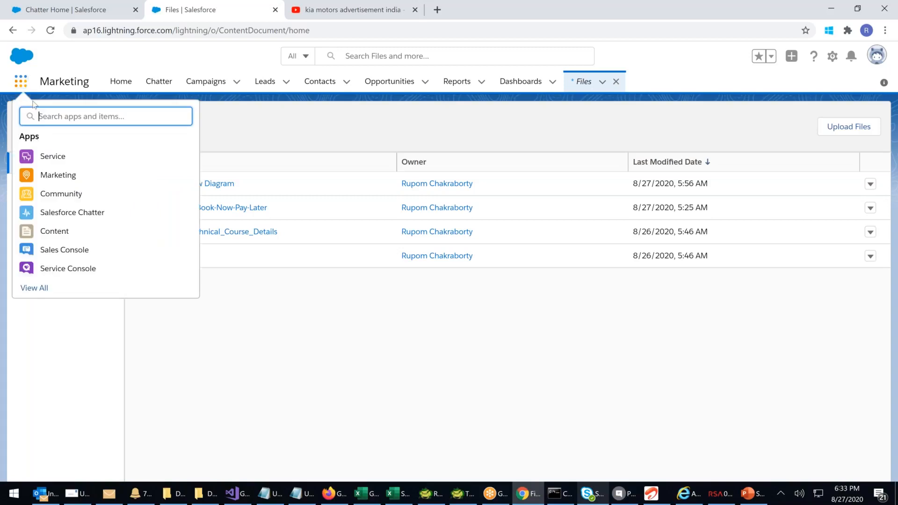
left_click(34, 288)
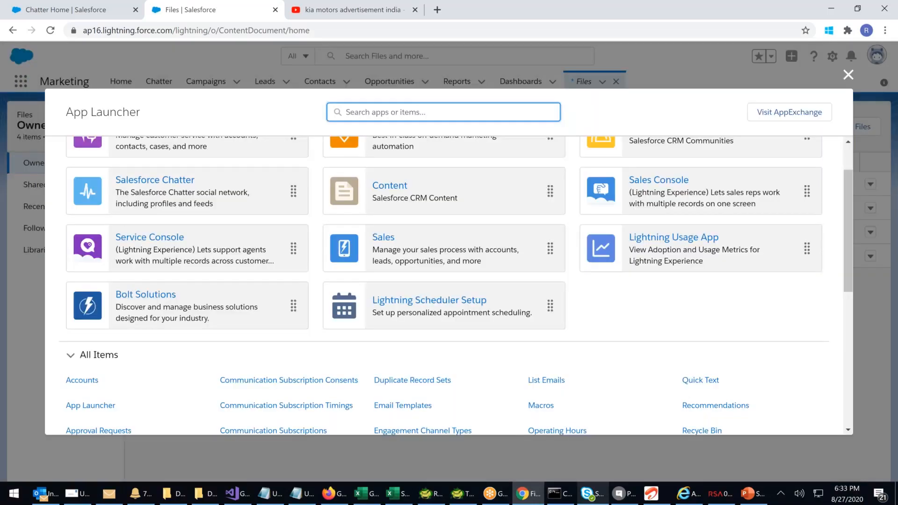
scroll(383, 309, "down", 4)
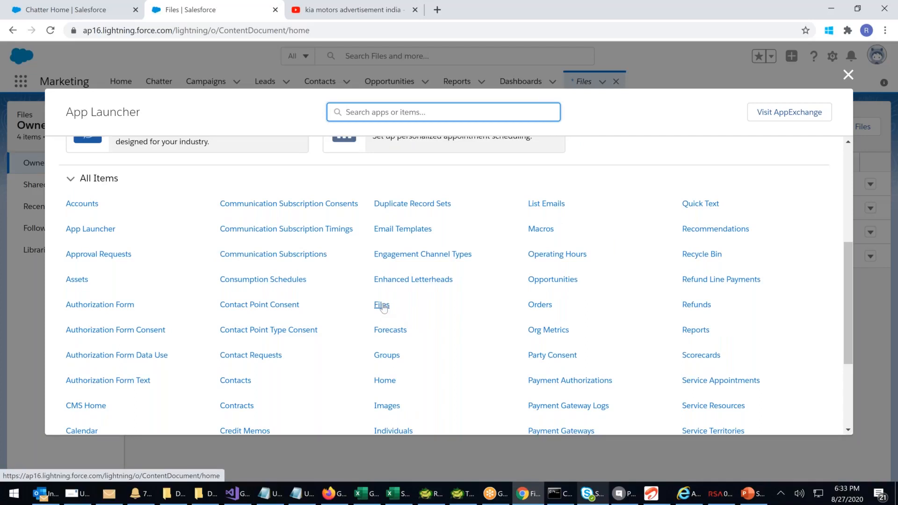
left_click(382, 306)
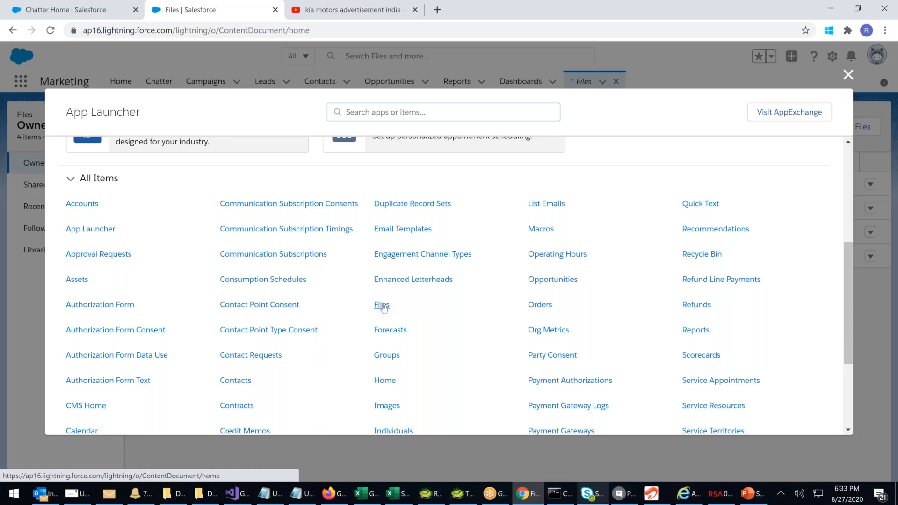
left_click(382, 305)
left_click(869, 209)
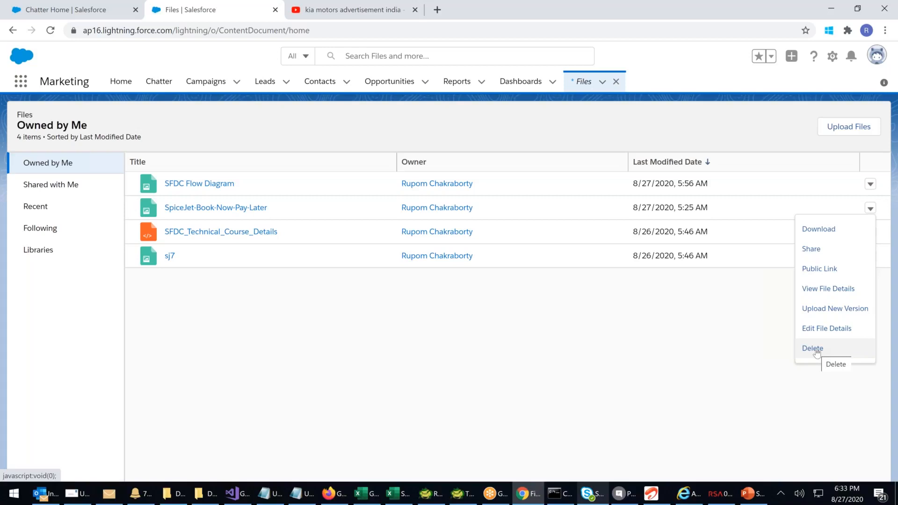
Open the Recycle Bin from the full list of apps and items to view deleted records
left_click(21, 82)
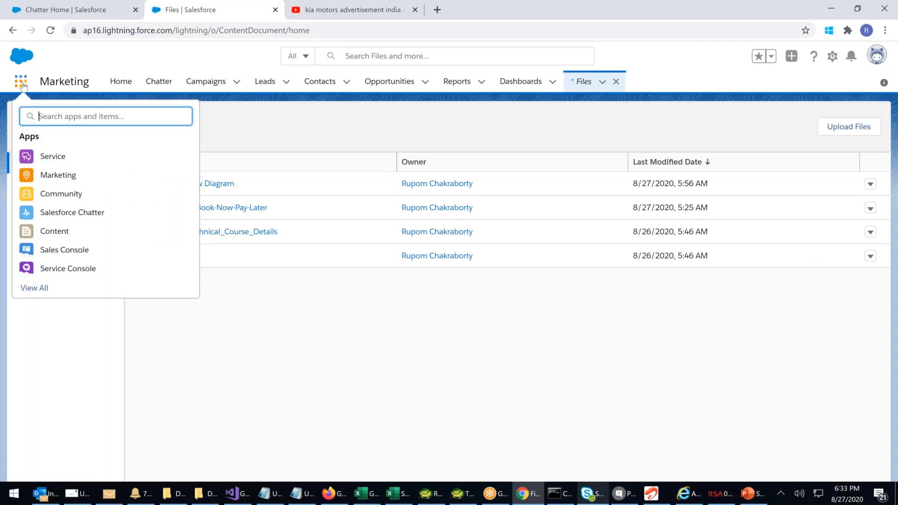
left_click(41, 293)
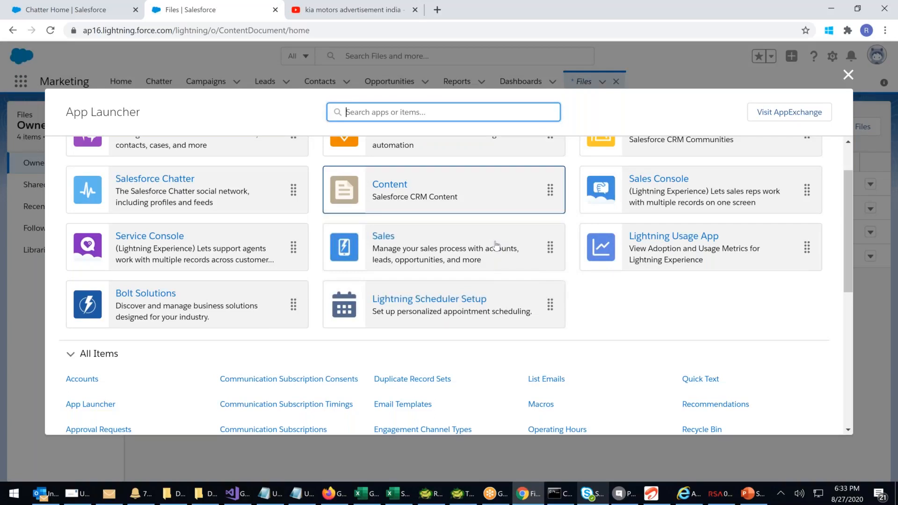
scroll(691, 319, "down", 2)
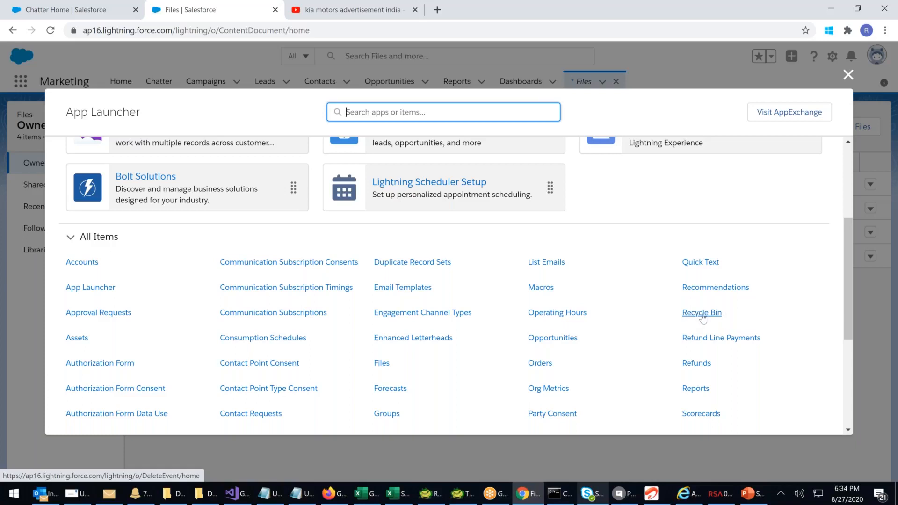
left_click(702, 313)
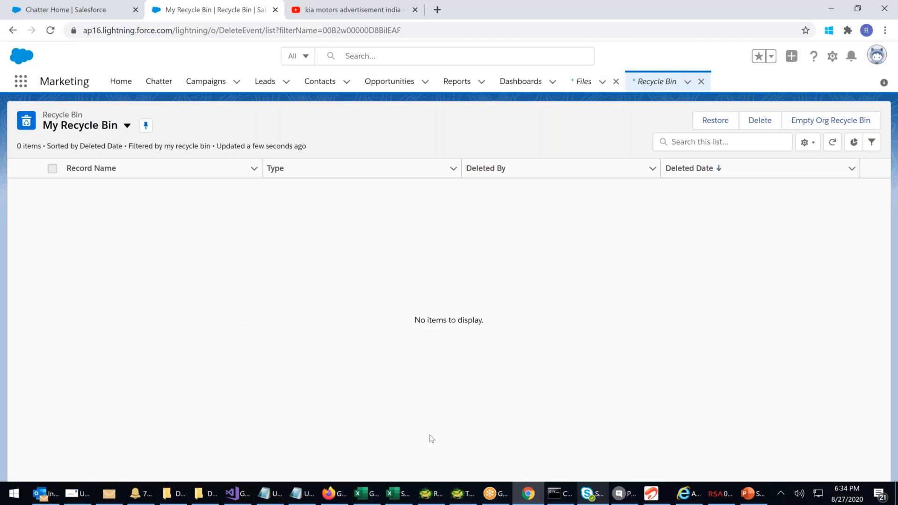
Switch to the untitled Notepad notes and enter the contact e-mail address below the Customer Retention line
left_click(304, 494)
left_click(37, 250)
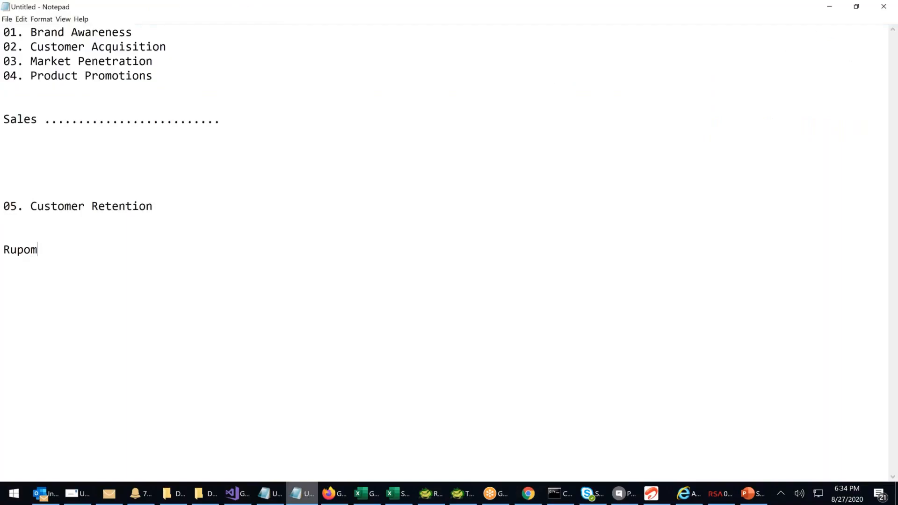
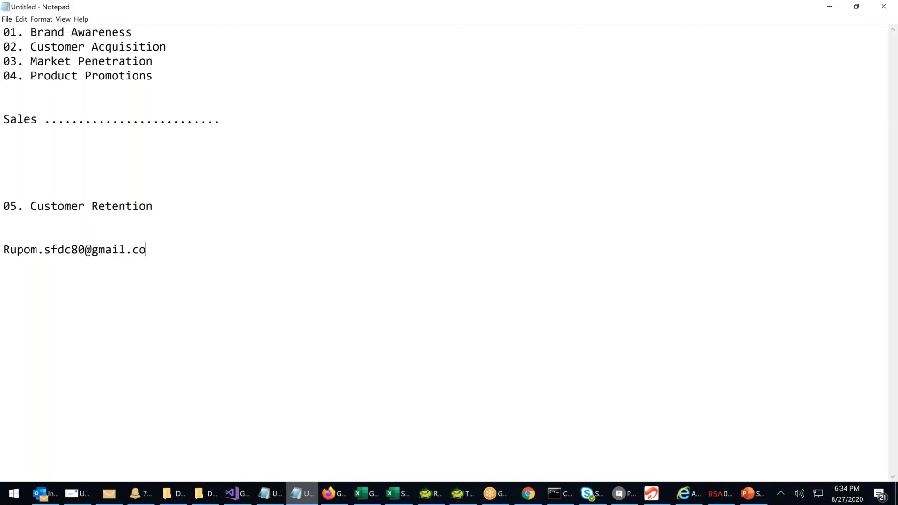
double_click(4, 244)
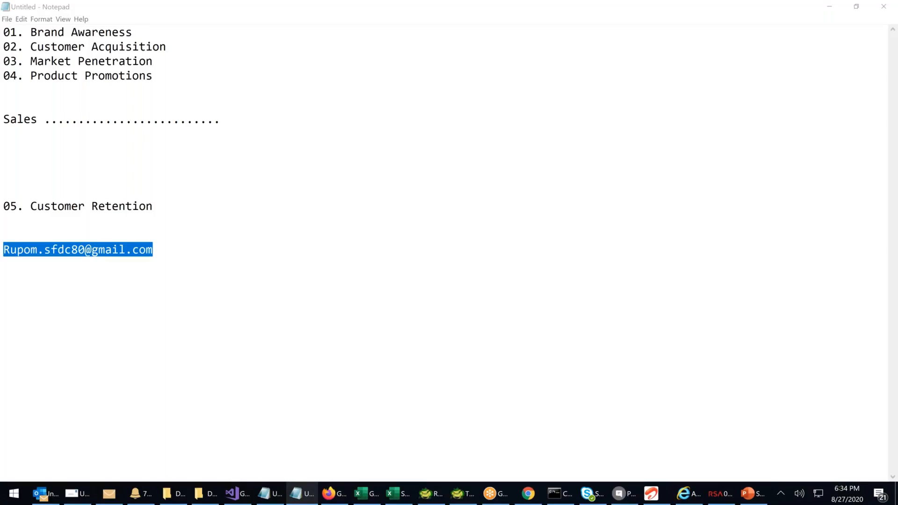
left_click(349, 244)
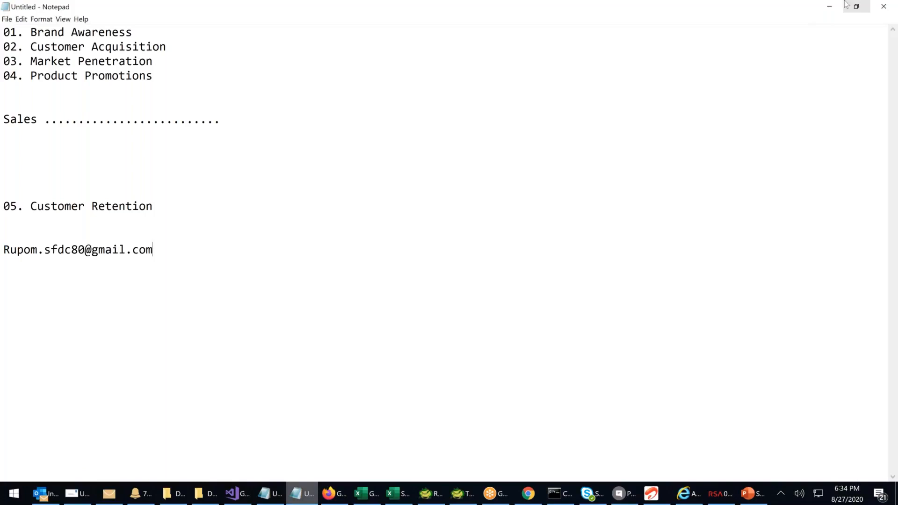